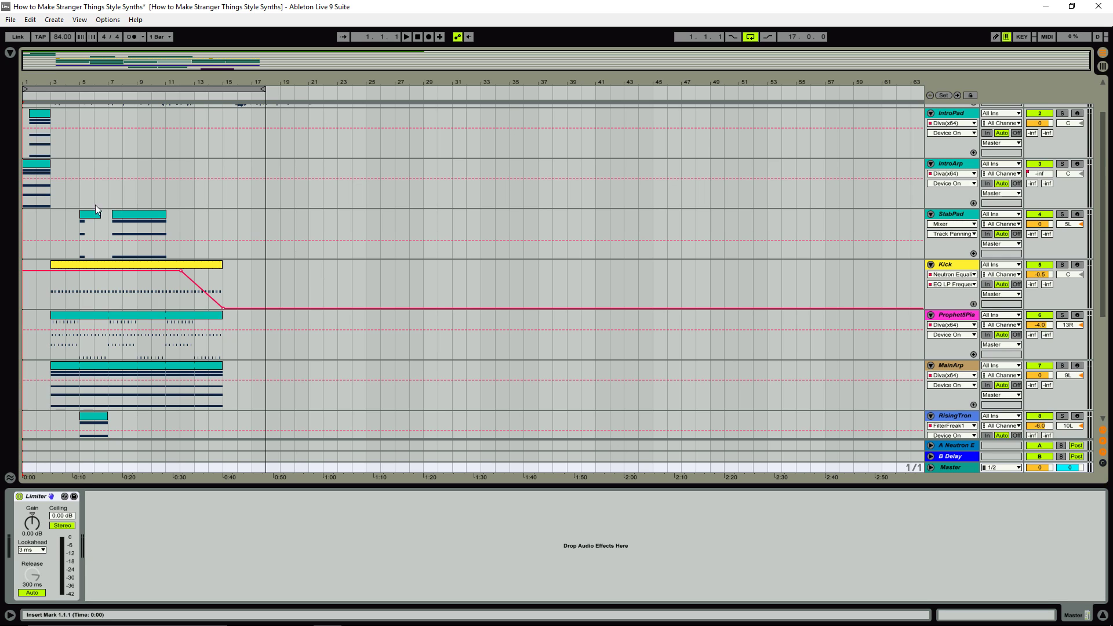
# Play the arrangement from the start through to about bar 15 while looking over its tracks, and stop playback
pyautogui.click(407, 37)
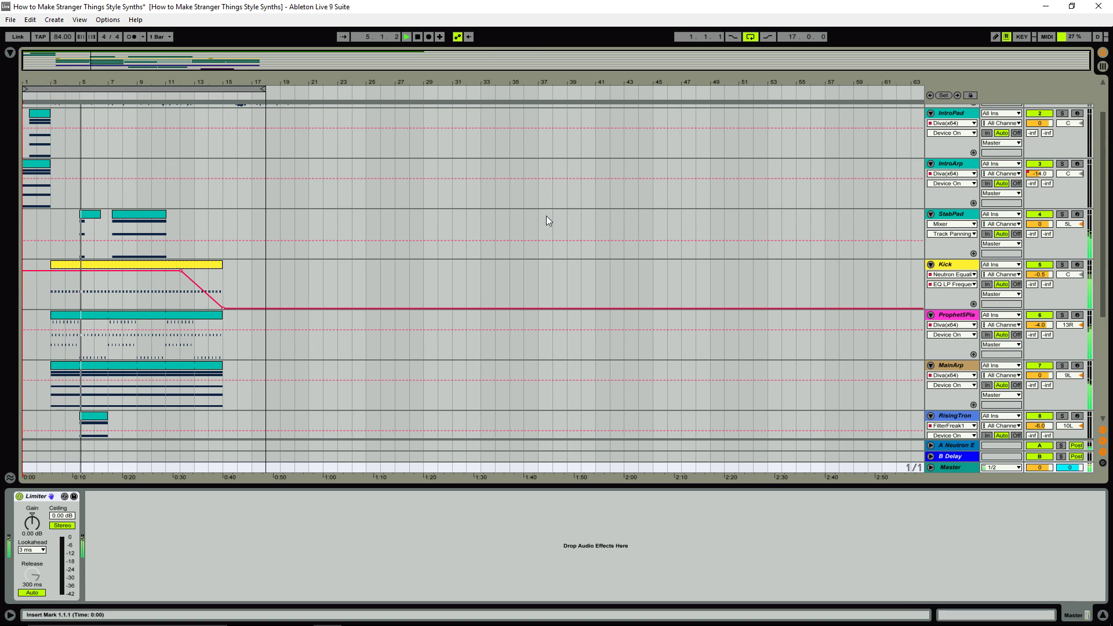
pyautogui.scroll(-3, 545, 216)
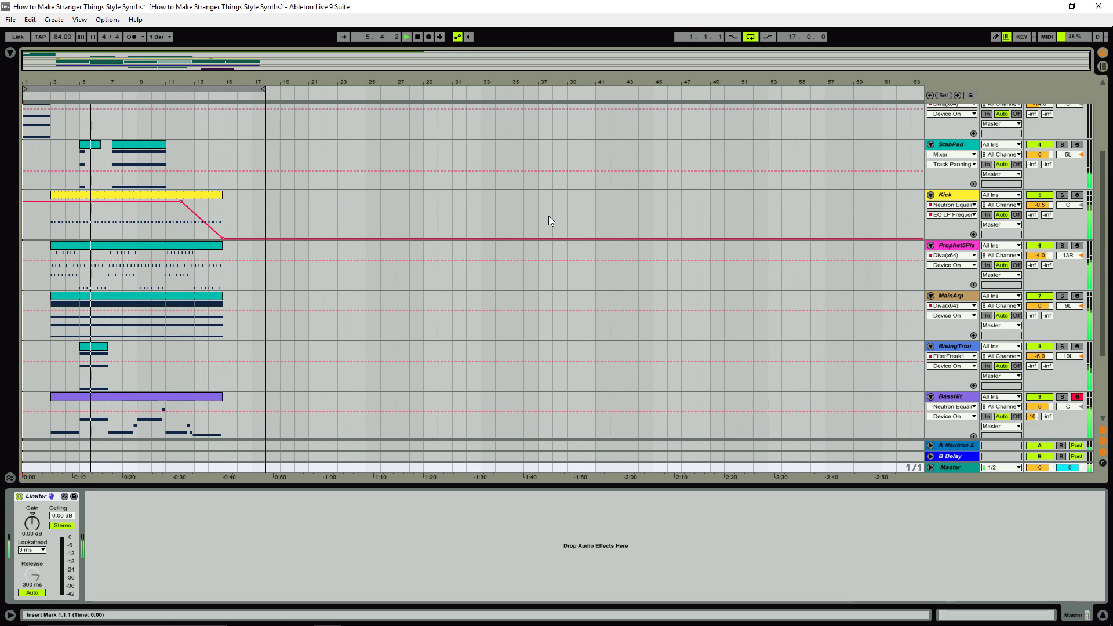
pyautogui.scroll(-3, 548, 217)
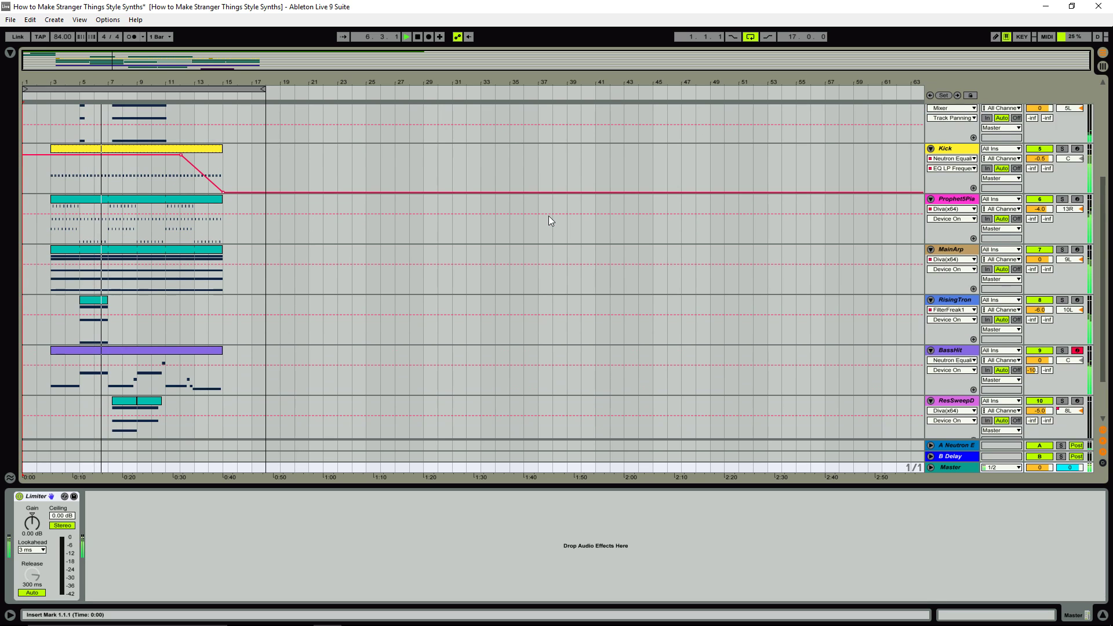
pyautogui.scroll(-3, 548, 220)
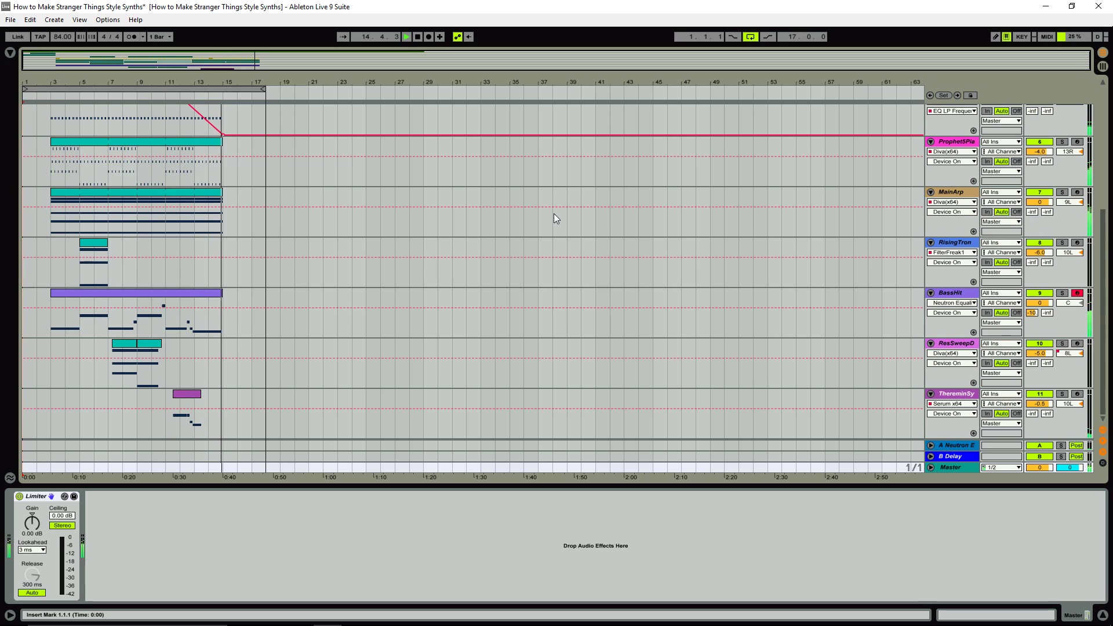
pyautogui.click(417, 36)
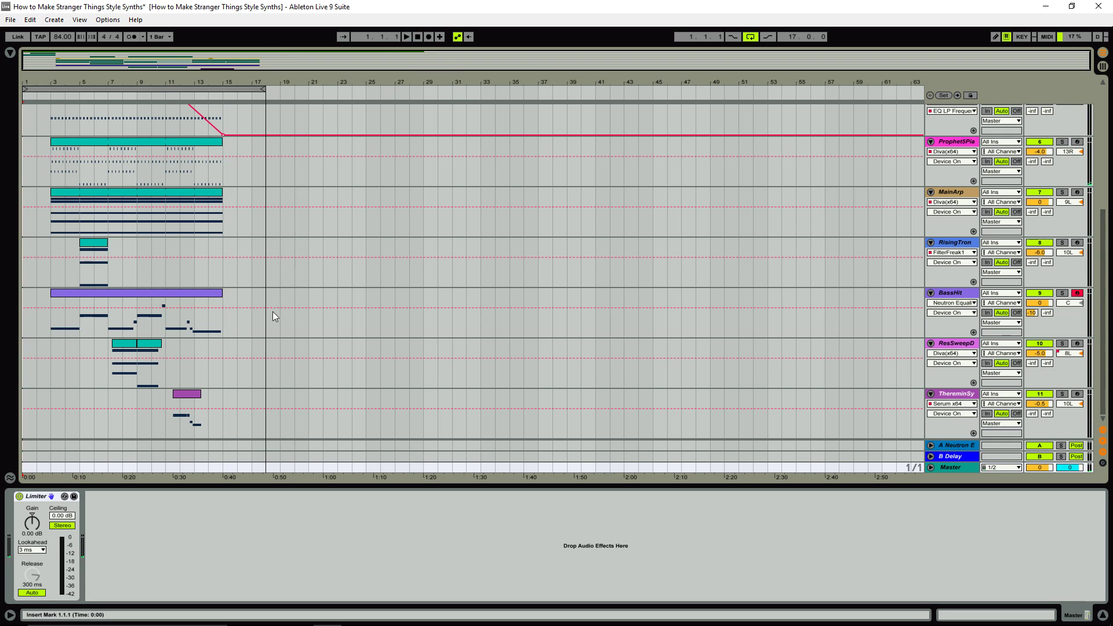
# Look over the arrangement's tracks and show the device chain of the MainArp track
pyautogui.scroll(5, 191, 335)
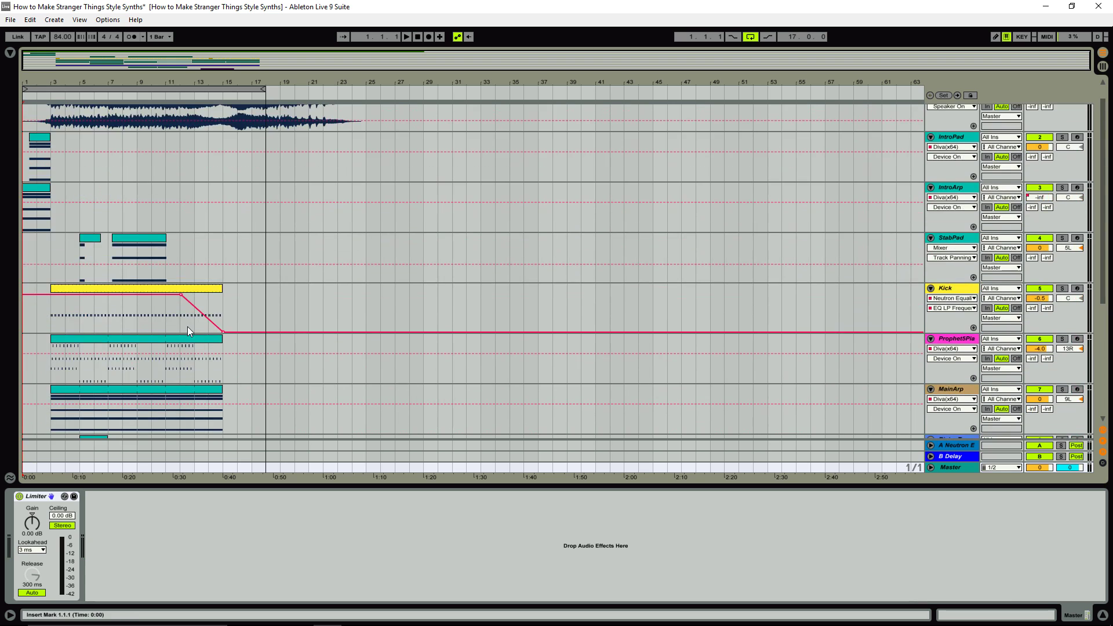
pyautogui.scroll(-5, 191, 330)
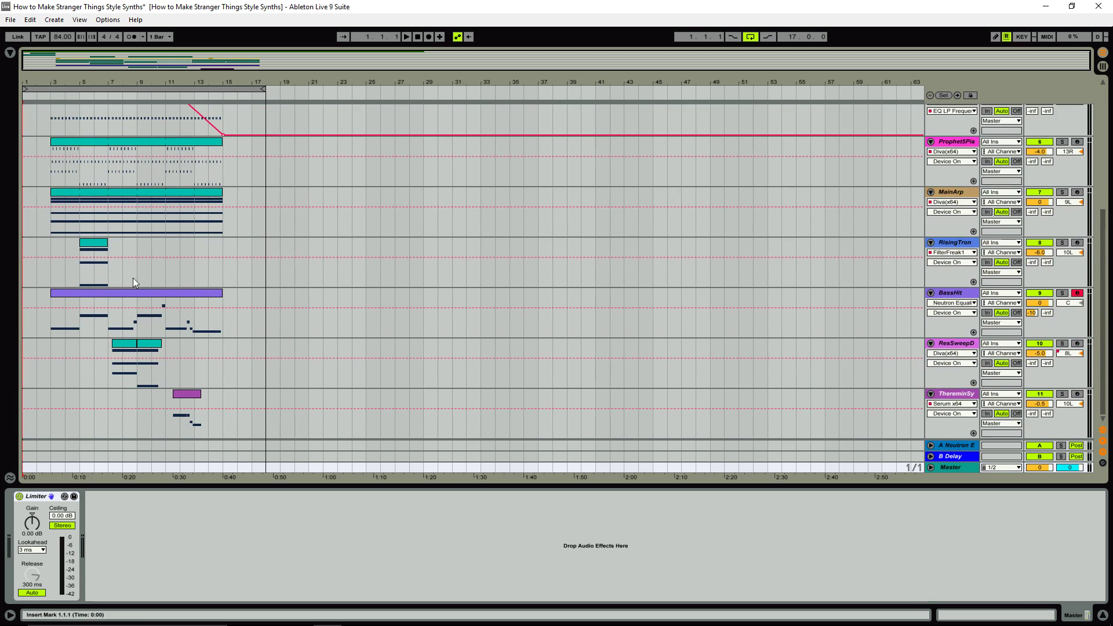
pyautogui.scroll(4, 287, 323)
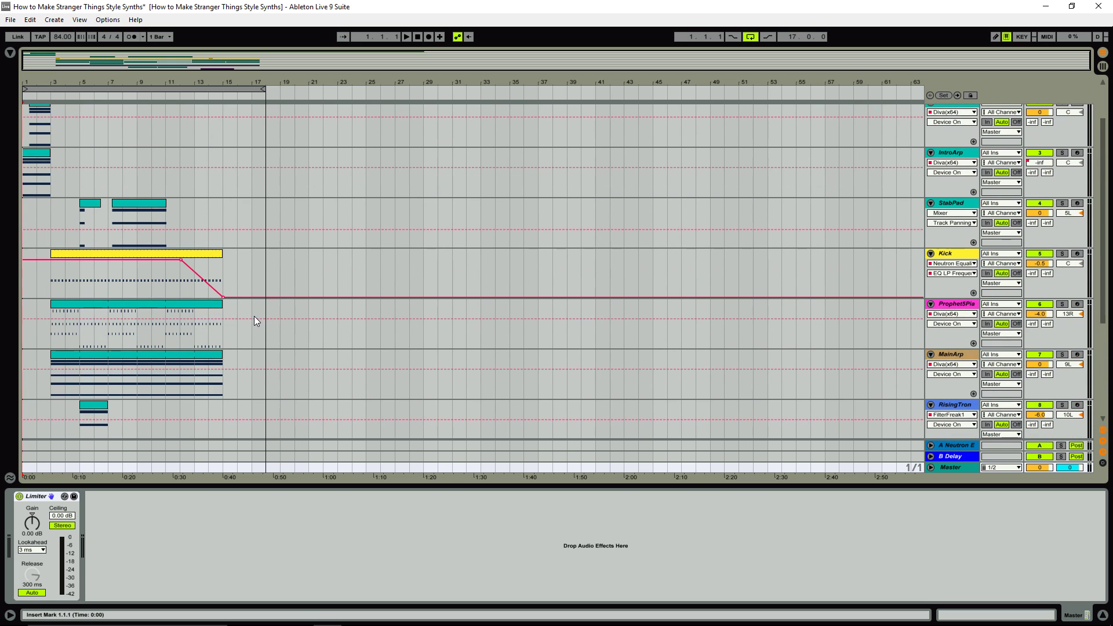
pyautogui.scroll(1, 239, 345)
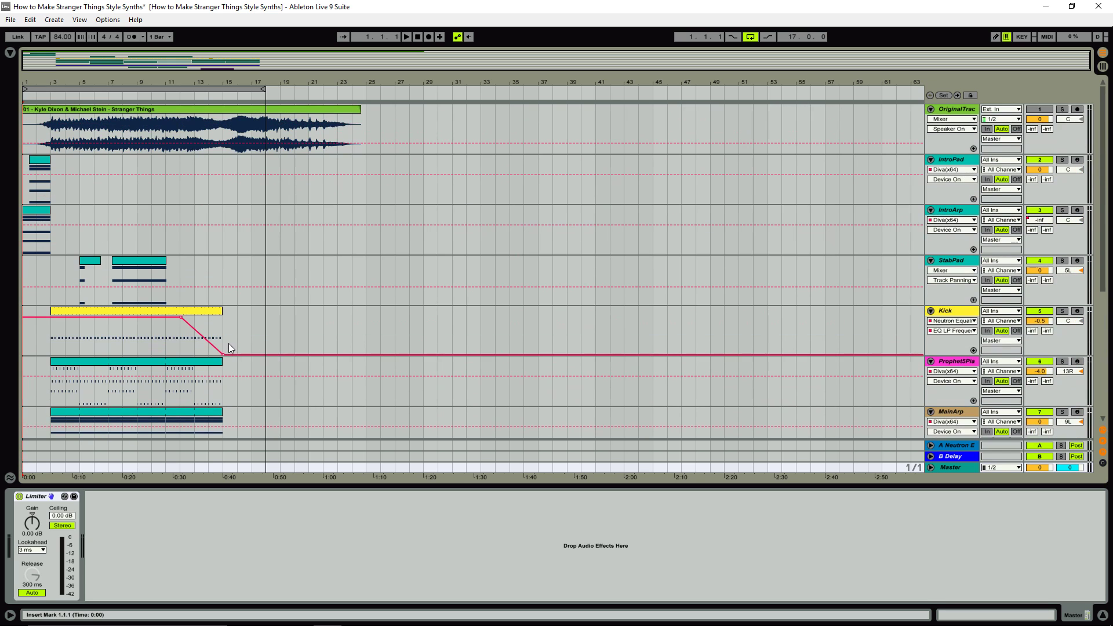
pyautogui.scroll(-3, 301, 323)
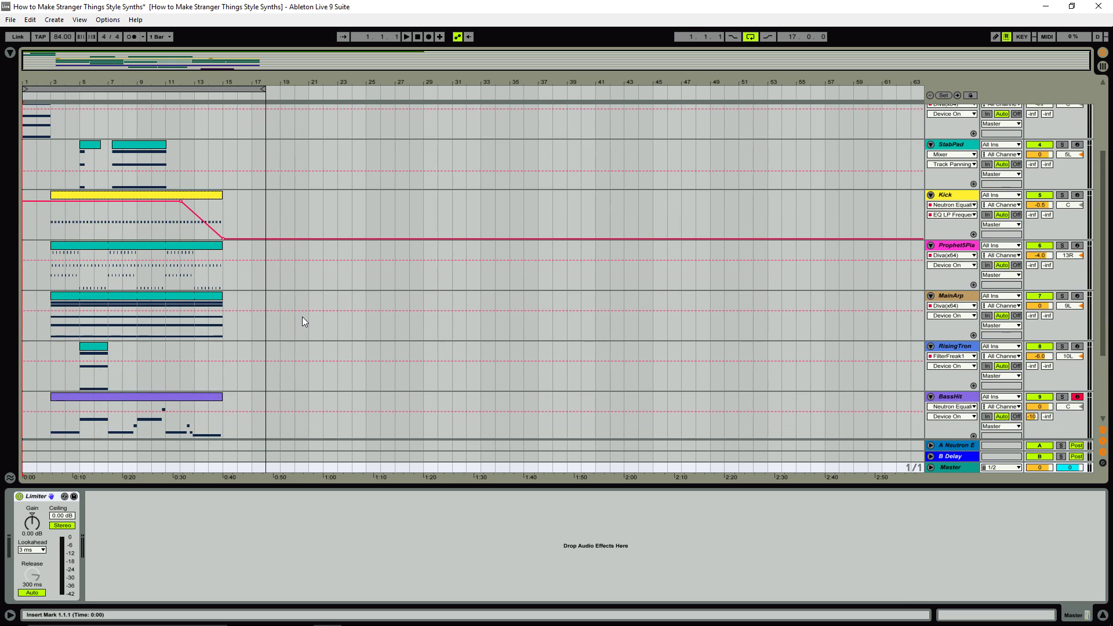
pyautogui.click(963, 296)
pyautogui.scroll(2, 671, 197)
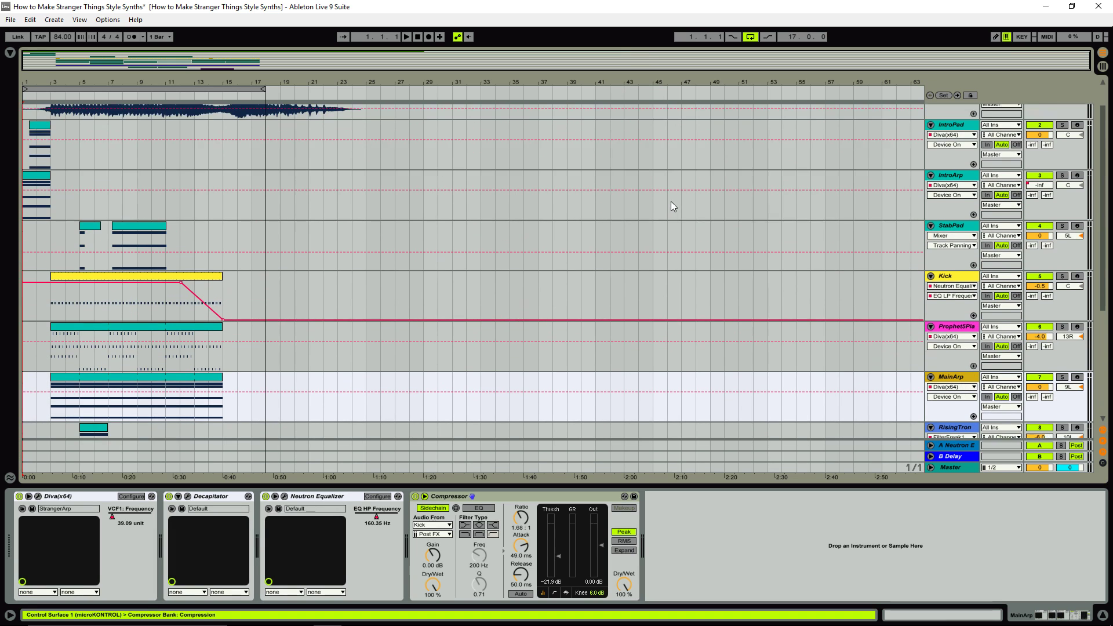
pyautogui.scroll(-1, 569, 304)
pyautogui.scroll(-3, 568, 305)
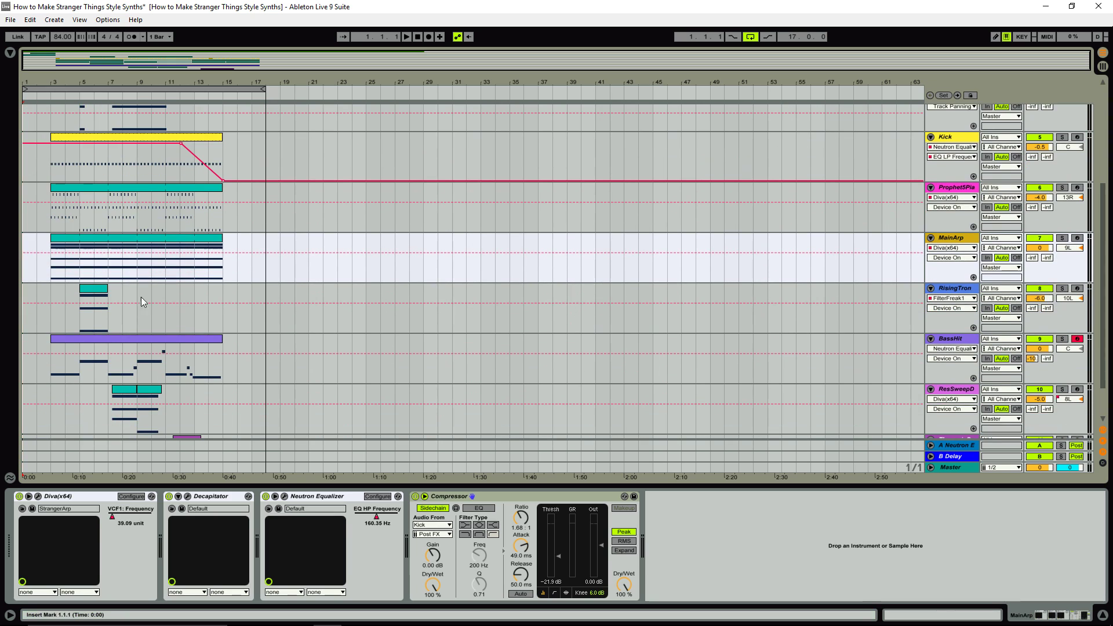
# View the StrangerArp patch in the MainArp track's Diva synth and close the plug-in window
pyautogui.click(39, 497)
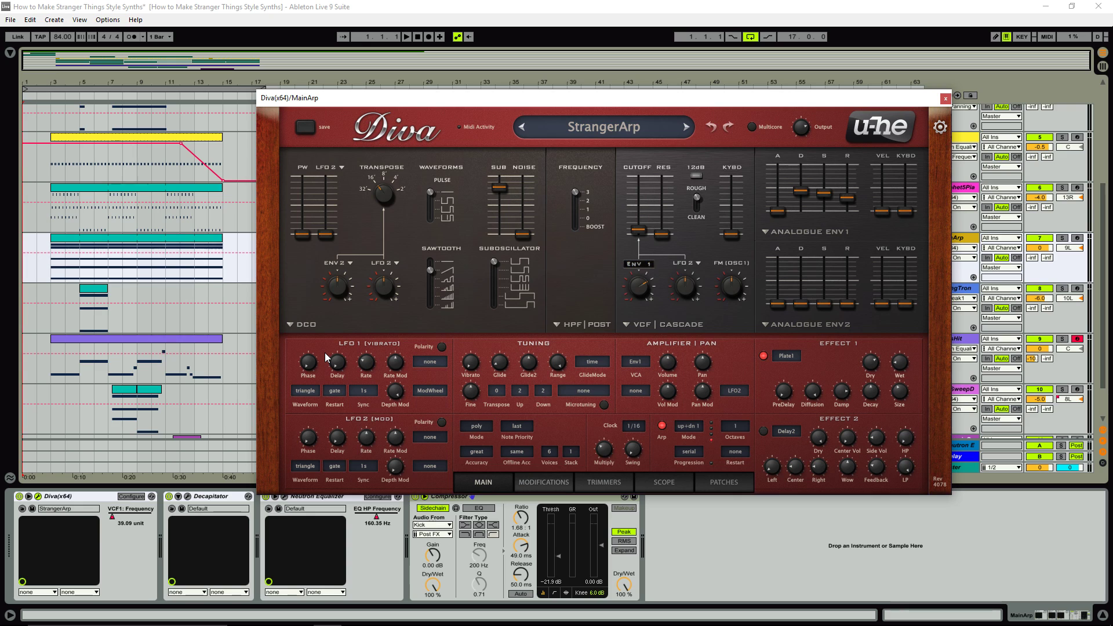
pyautogui.moveTo(453, 99); pyautogui.dragTo(421, 130)
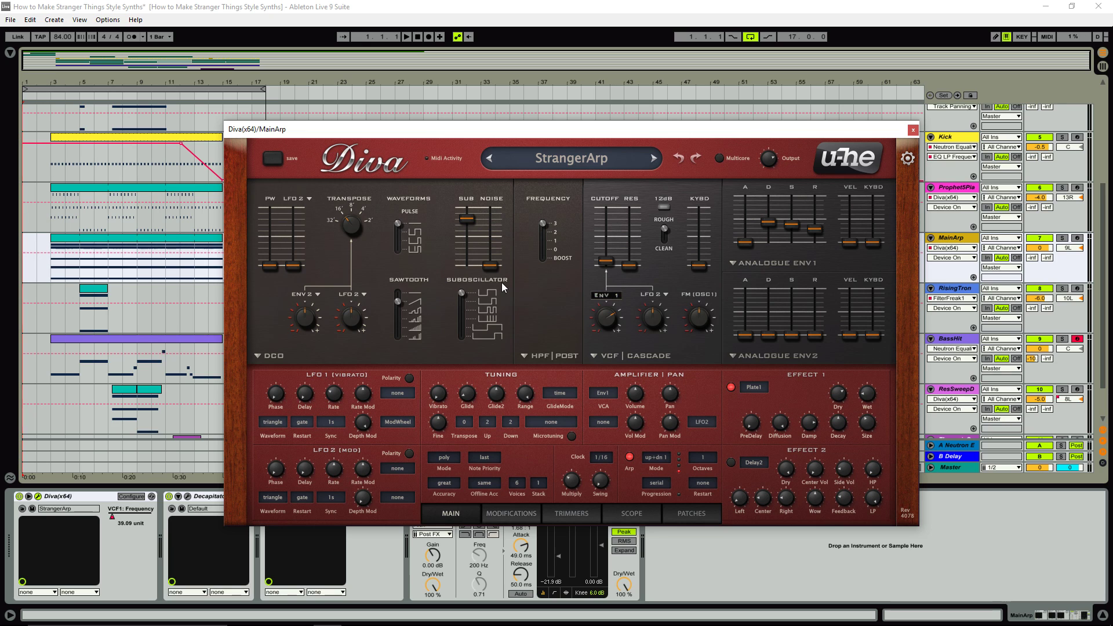
pyautogui.moveTo(518, 133); pyautogui.dragTo(539, 122)
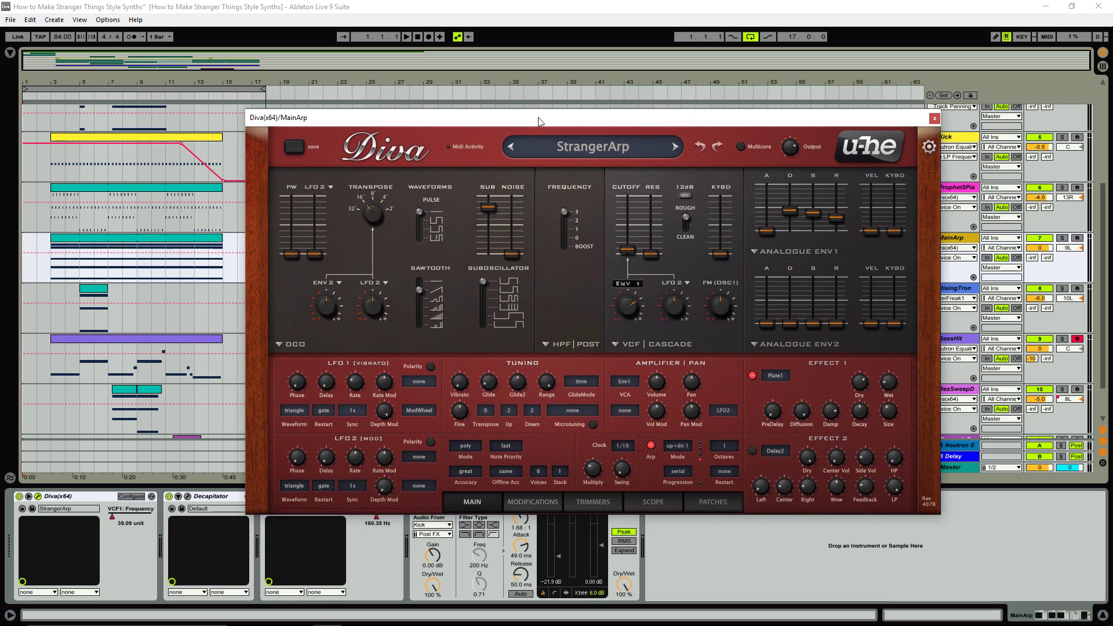
pyautogui.click(934, 118)
# Solo the MainArp track, set the arrangement loop to start at bar 3, and audition the track
pyautogui.click(1061, 238)
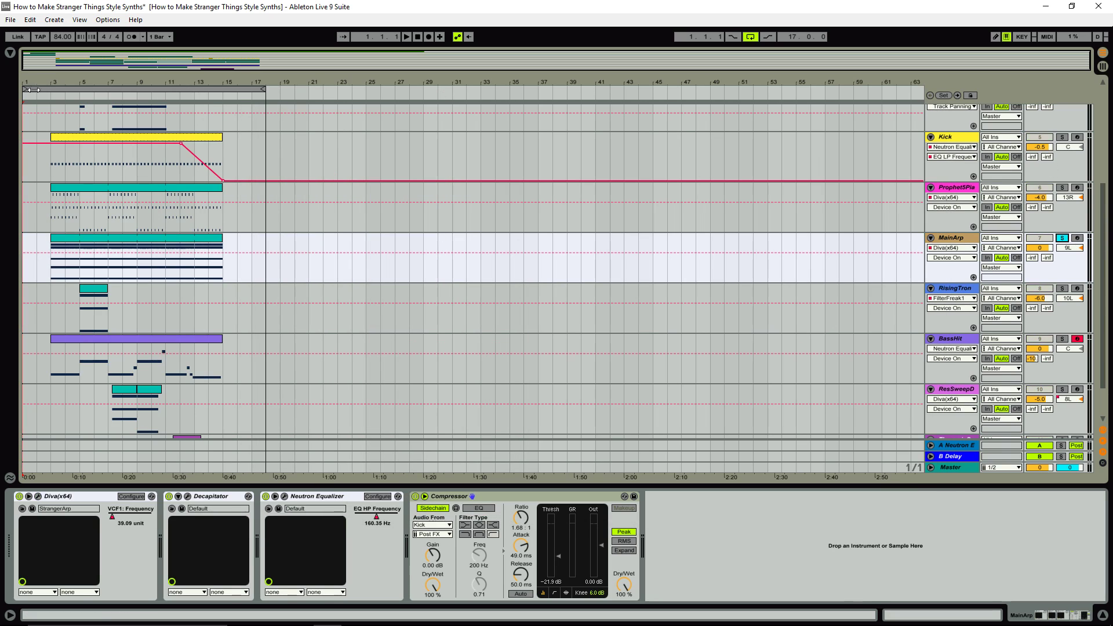
pyautogui.moveTo(27, 90); pyautogui.dragTo(51, 94)
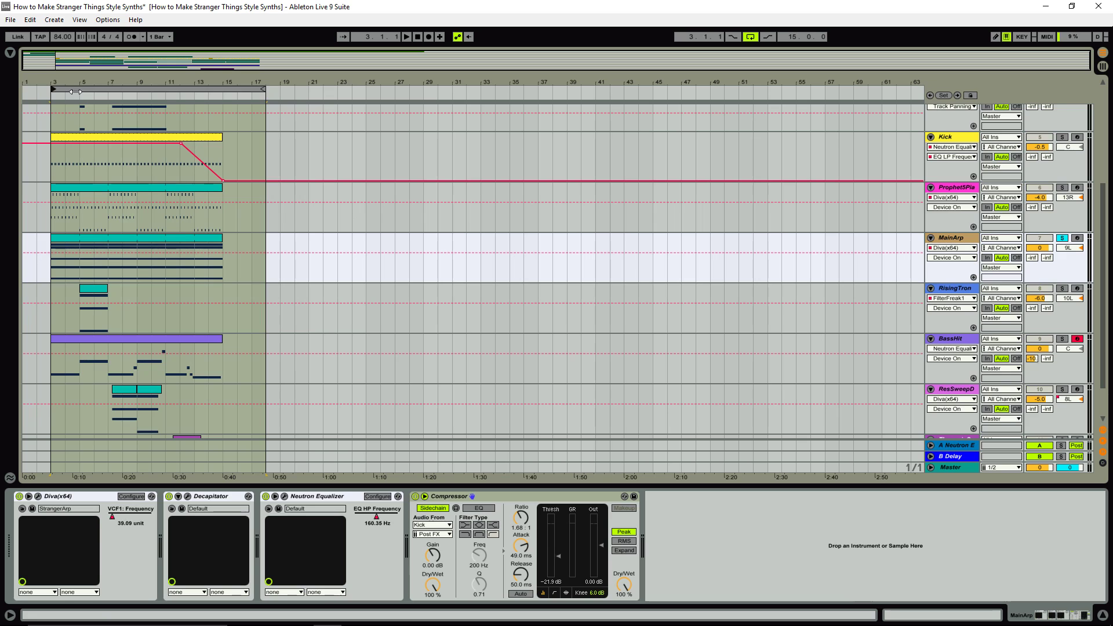
pyautogui.click(76, 91)
pyautogui.press('space')
# Examine the notes of the MainArp clip and the settings of the track's Diva patch
pyautogui.doubleClick(120, 237)
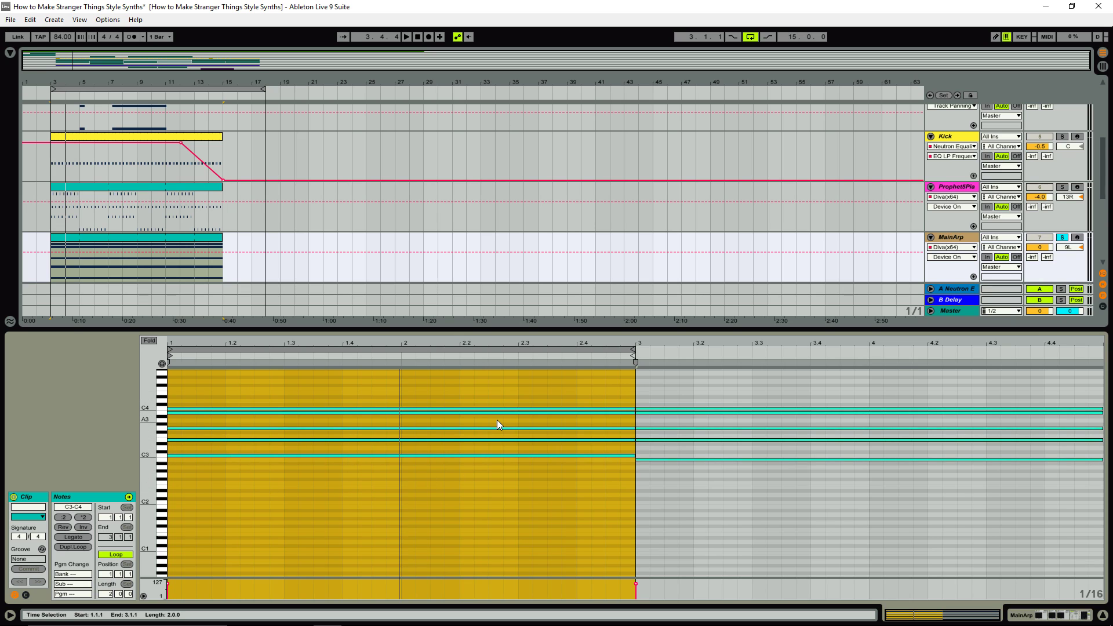
pyautogui.click(1022, 618)
pyautogui.click(38, 497)
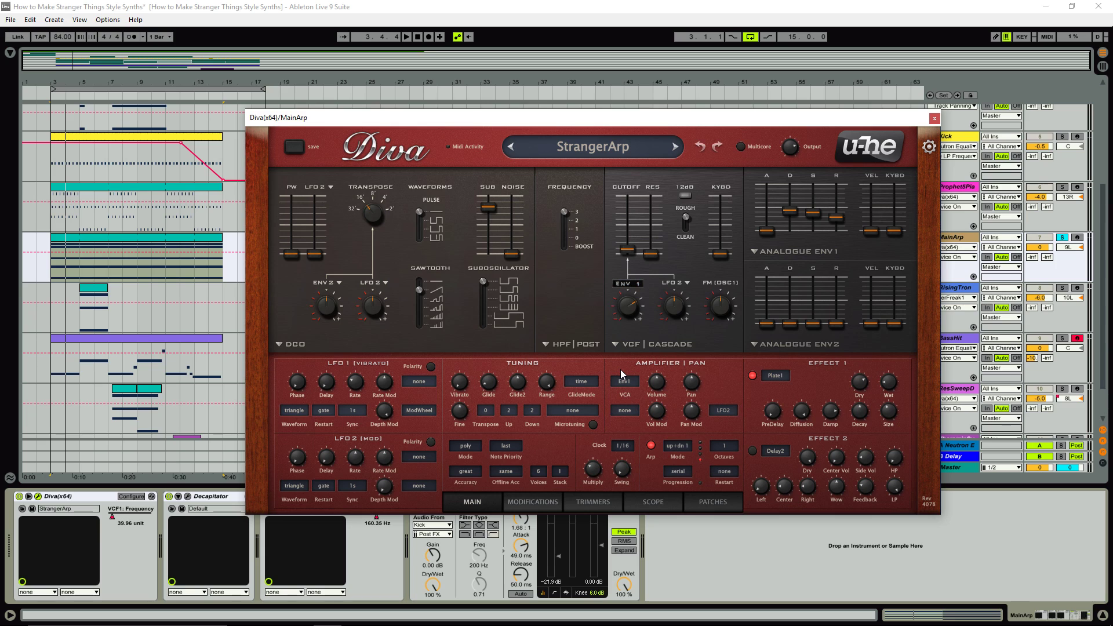
pyautogui.click(934, 118)
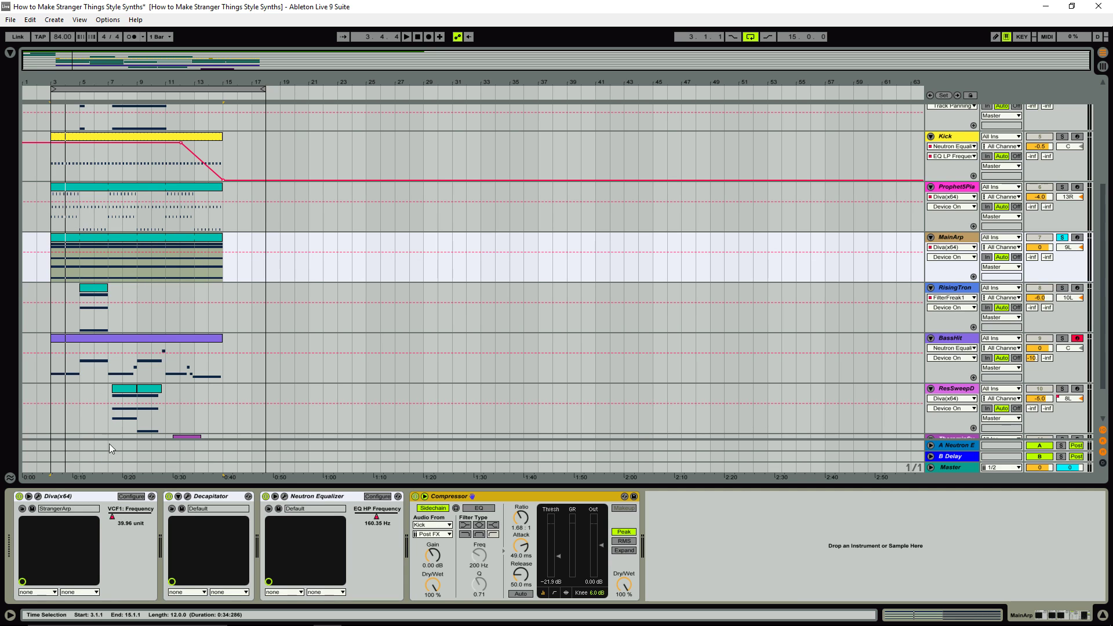
# Browse the Templates patches in MainArp's Diva synth and return to its main synth controls
pyautogui.click(39, 497)
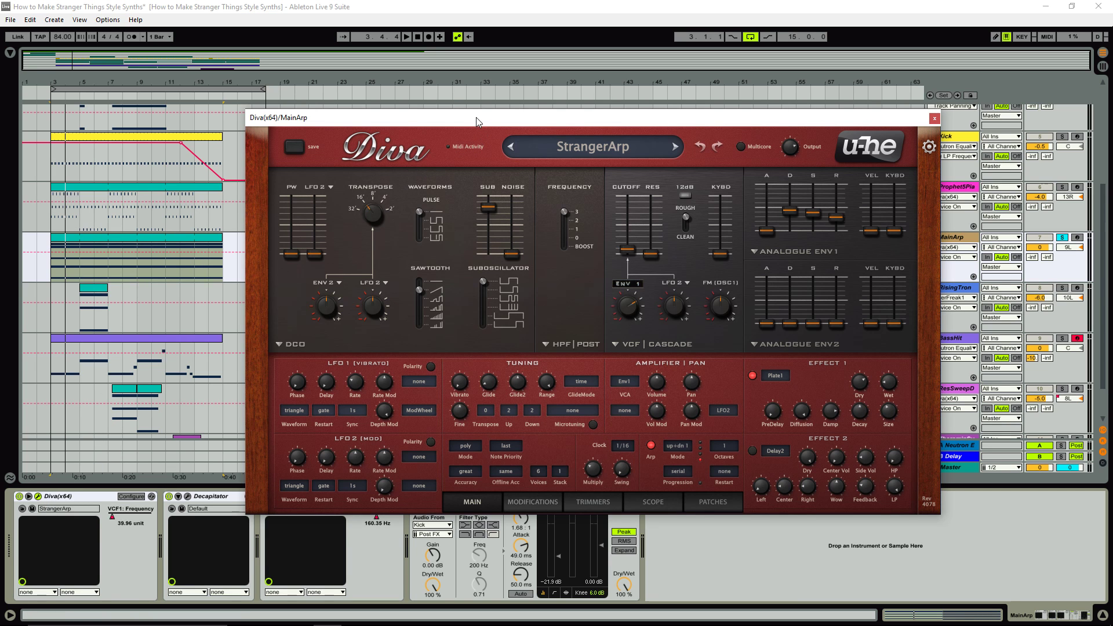
pyautogui.moveTo(476, 121); pyautogui.dragTo(458, 128)
pyautogui.click(688, 507)
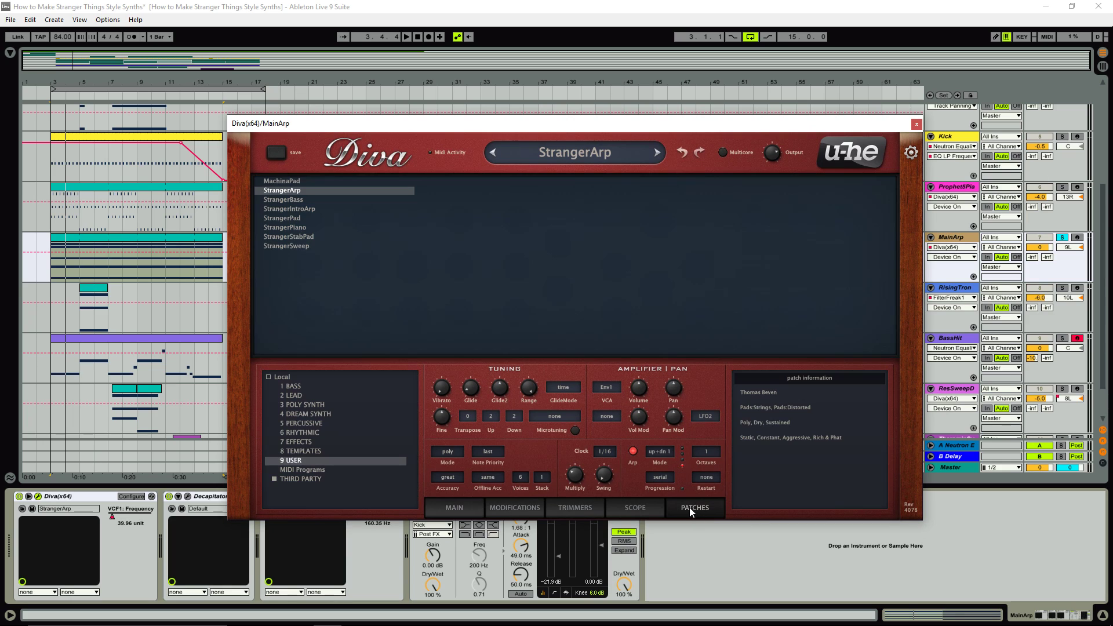
pyautogui.click(303, 451)
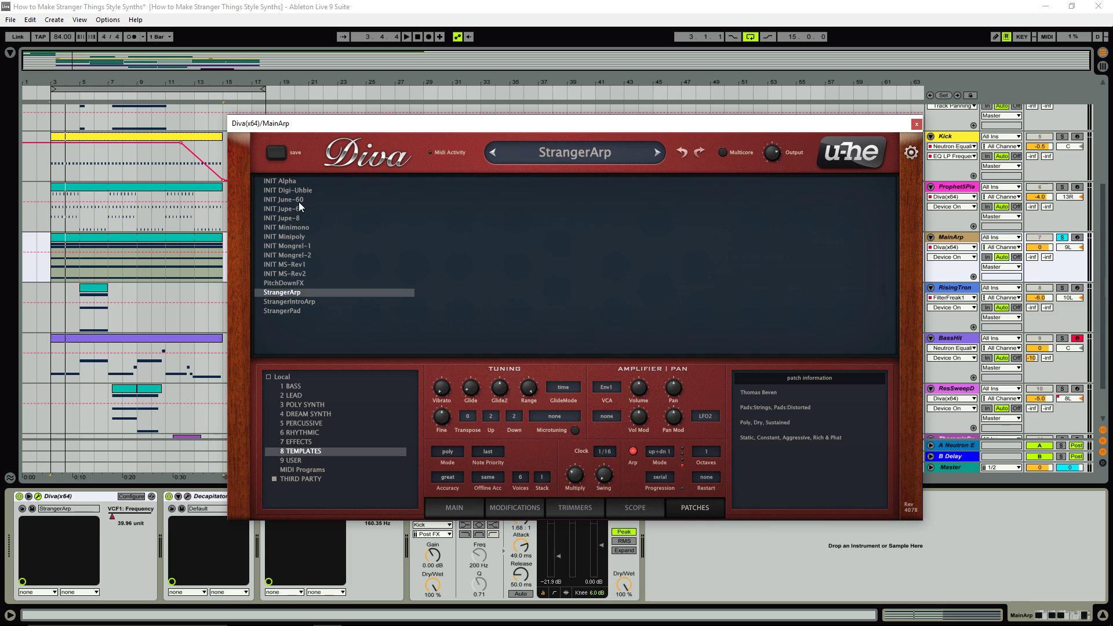
pyautogui.click(456, 508)
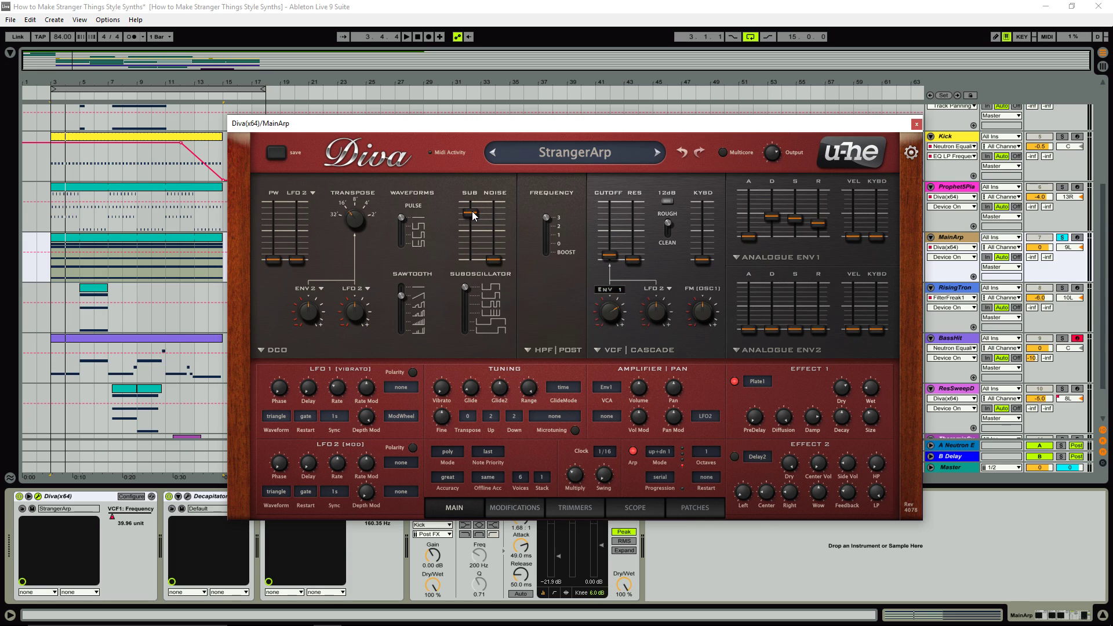
# Inspect the arpeggiator mode setting in MainArp's Diva synth and close the plug-in window
pyautogui.click(653, 456)
pyautogui.click(693, 502)
pyautogui.click(917, 124)
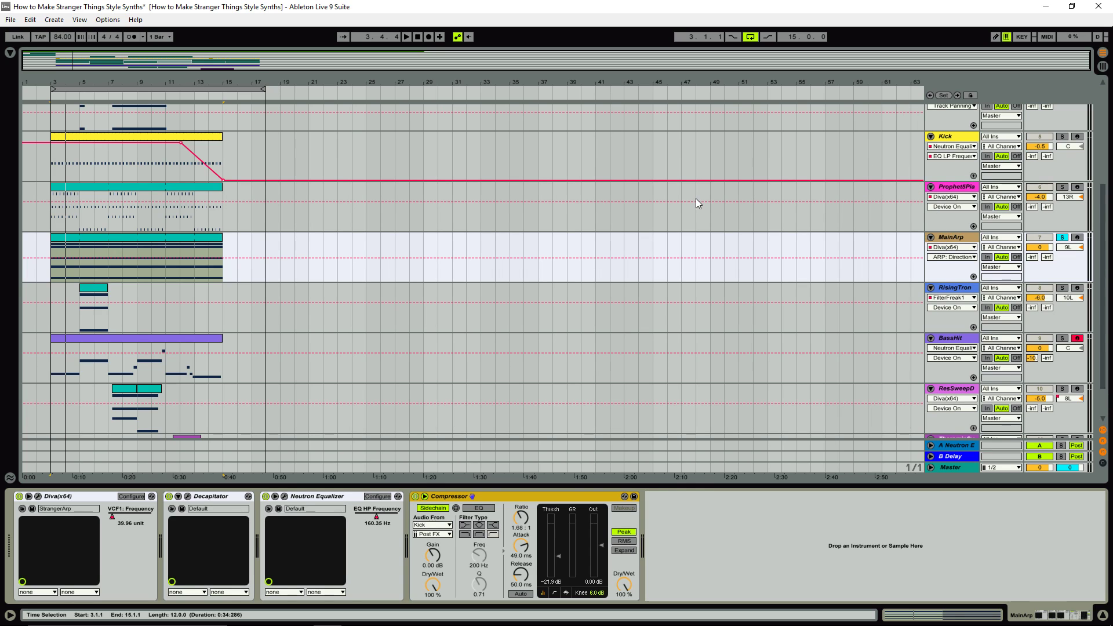
# Examine the Decapitator and Neutron Equalizer settings on the MainArp track, closing each plug-in window after viewing it
pyautogui.click(188, 496)
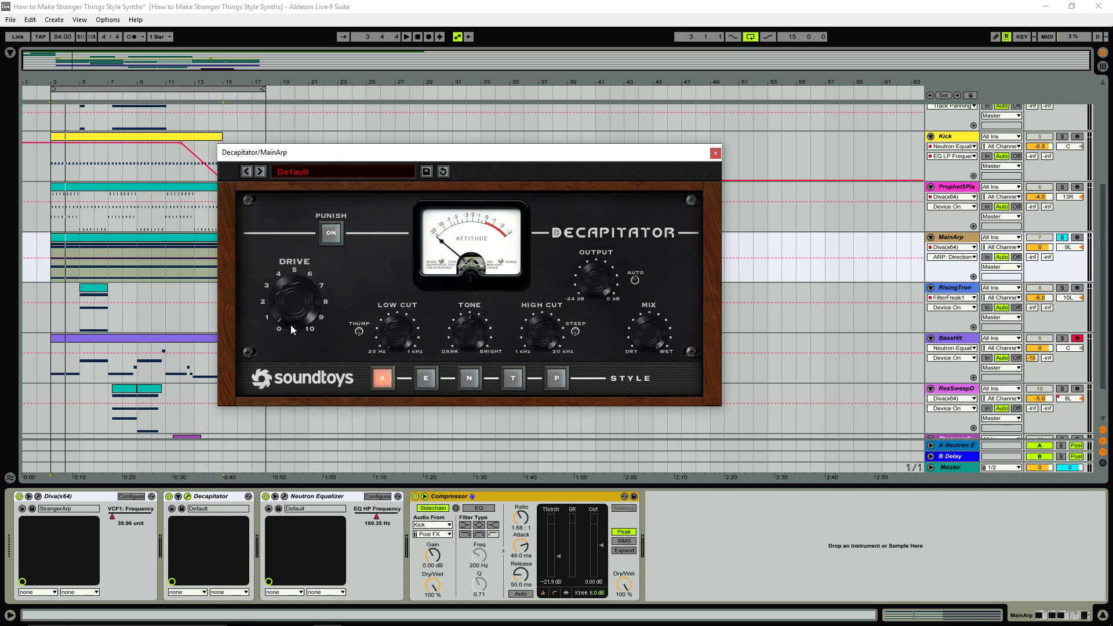
pyautogui.click(715, 153)
pyautogui.click(284, 496)
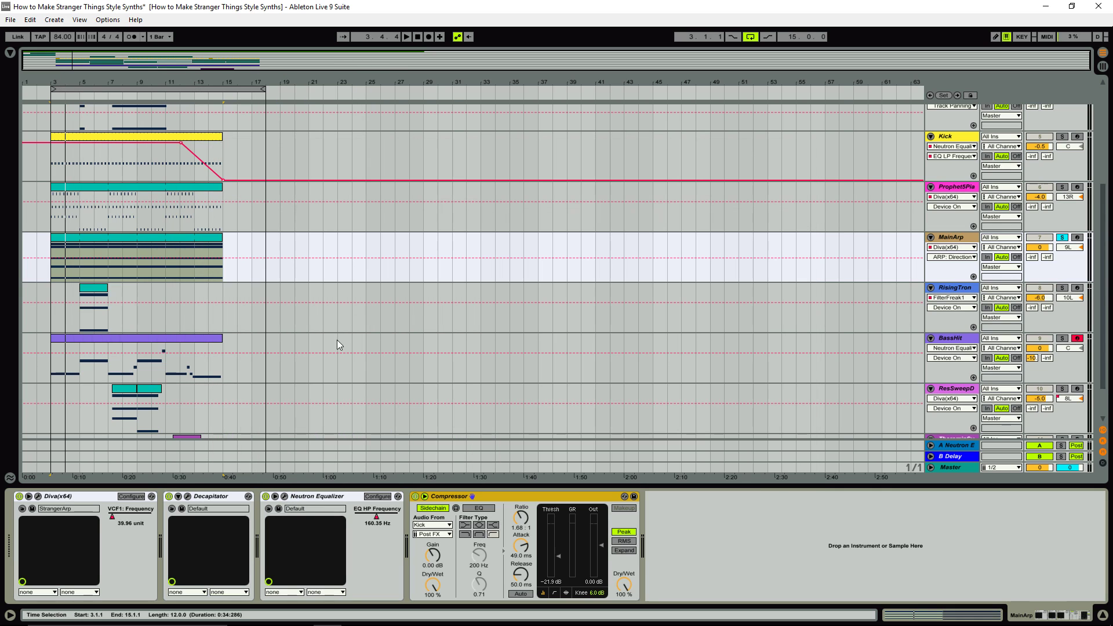
pyautogui.click(284, 496)
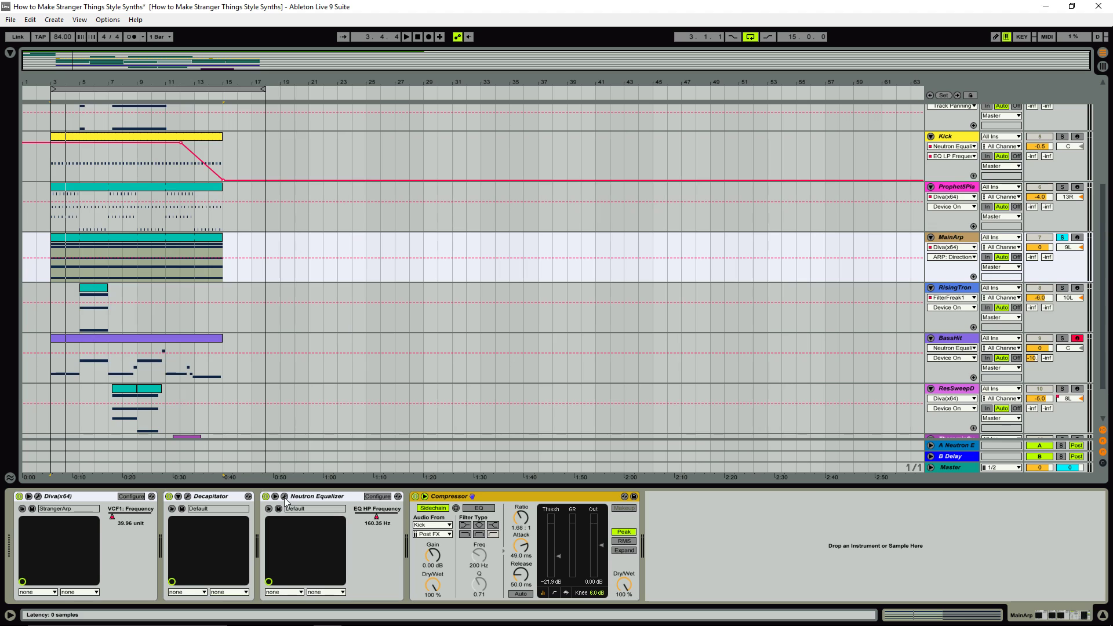
pyautogui.click(370, 84)
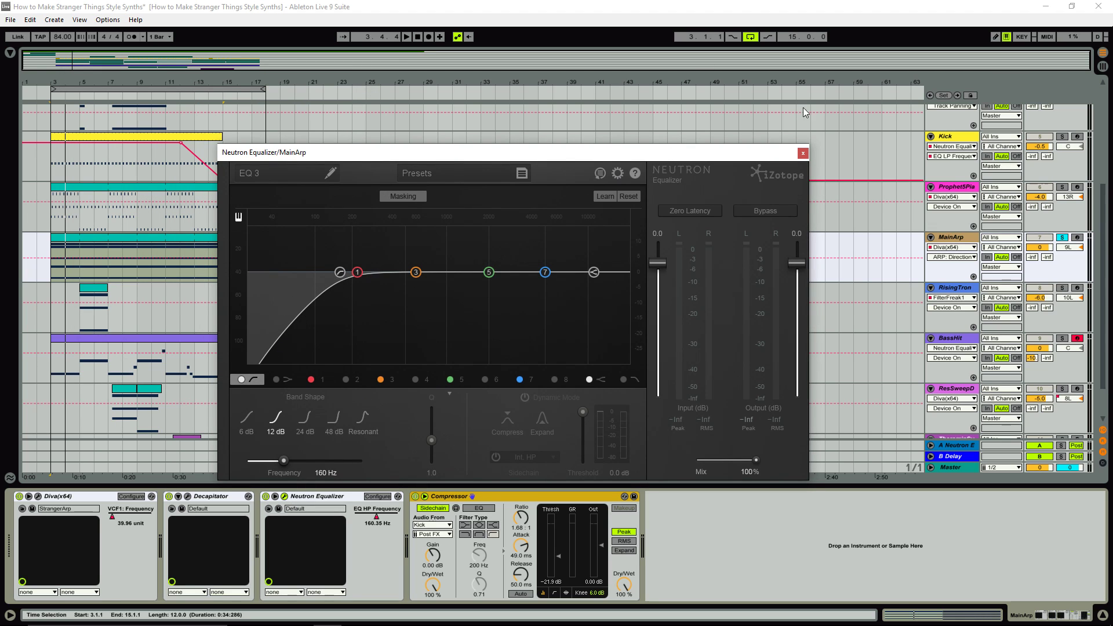
pyautogui.click(802, 153)
# Turn off solo on the MainArp track and solo the IntroArp track instead
pyautogui.scroll(1, 1020, 267)
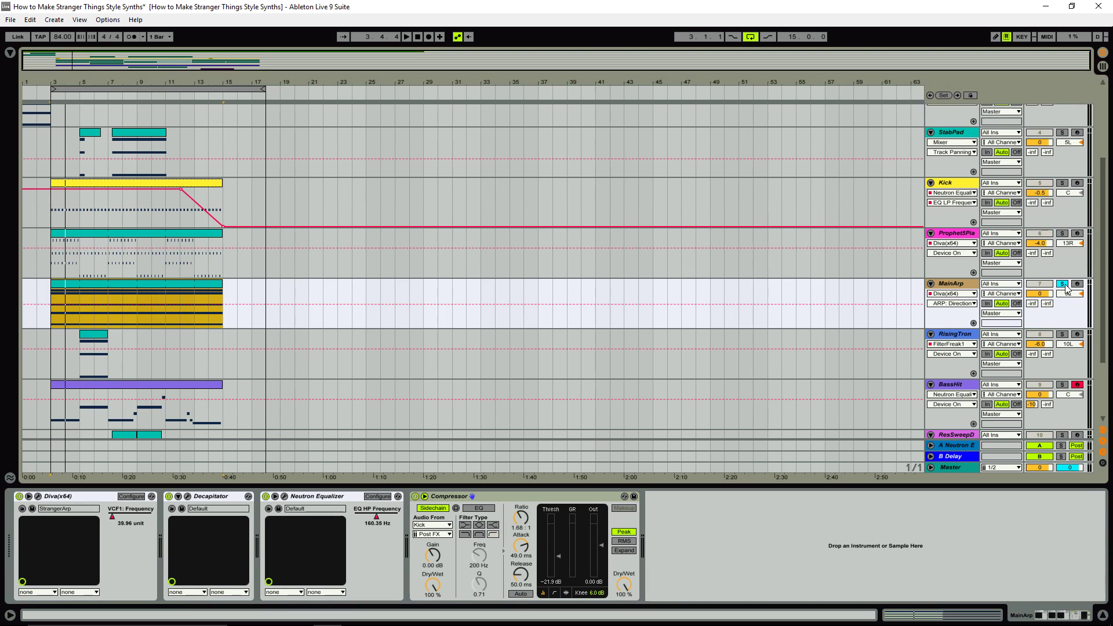
pyautogui.scroll(3, 1003, 283)
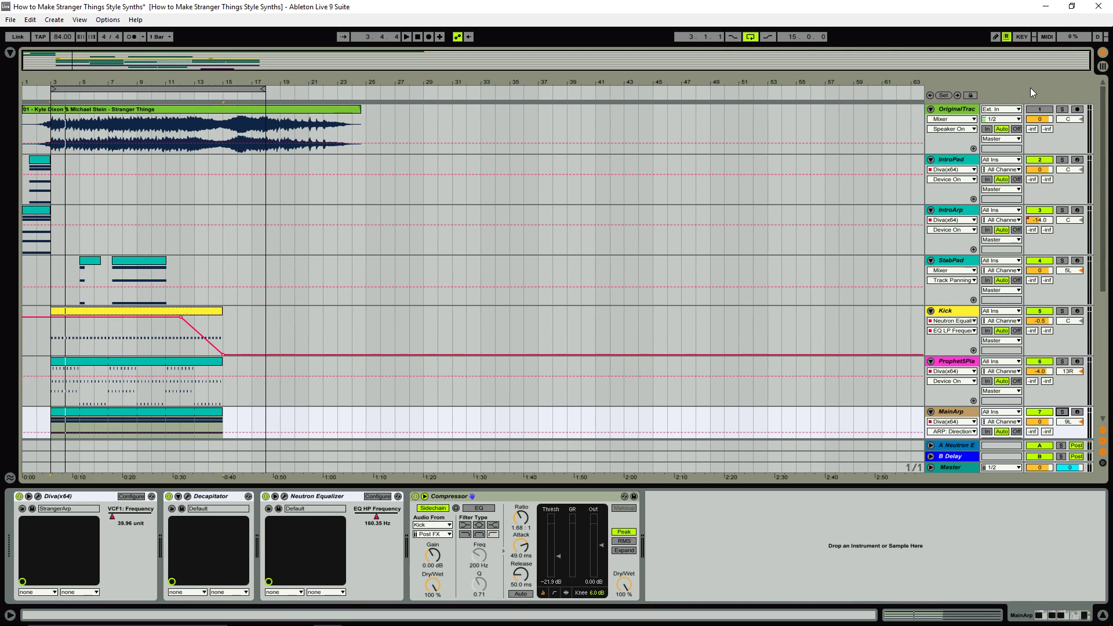
pyautogui.scroll(-1, 1057, 164)
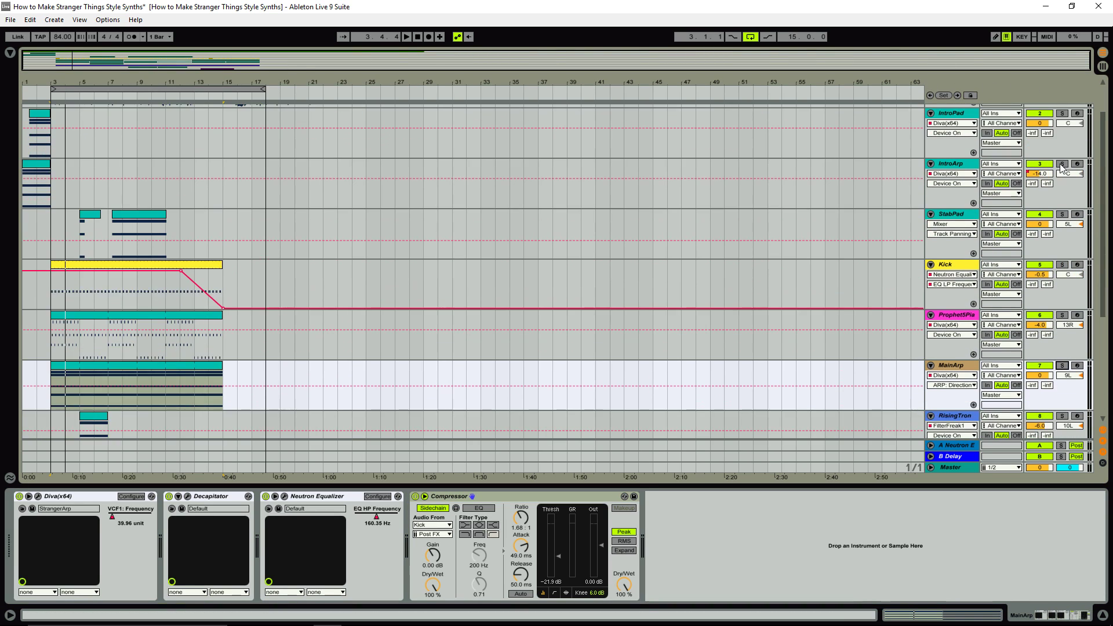
pyautogui.click(1061, 164)
# Examine the notes of the IntroArp clip and the track's device chain, and open its Diva synth
pyautogui.doubleClick(40, 161)
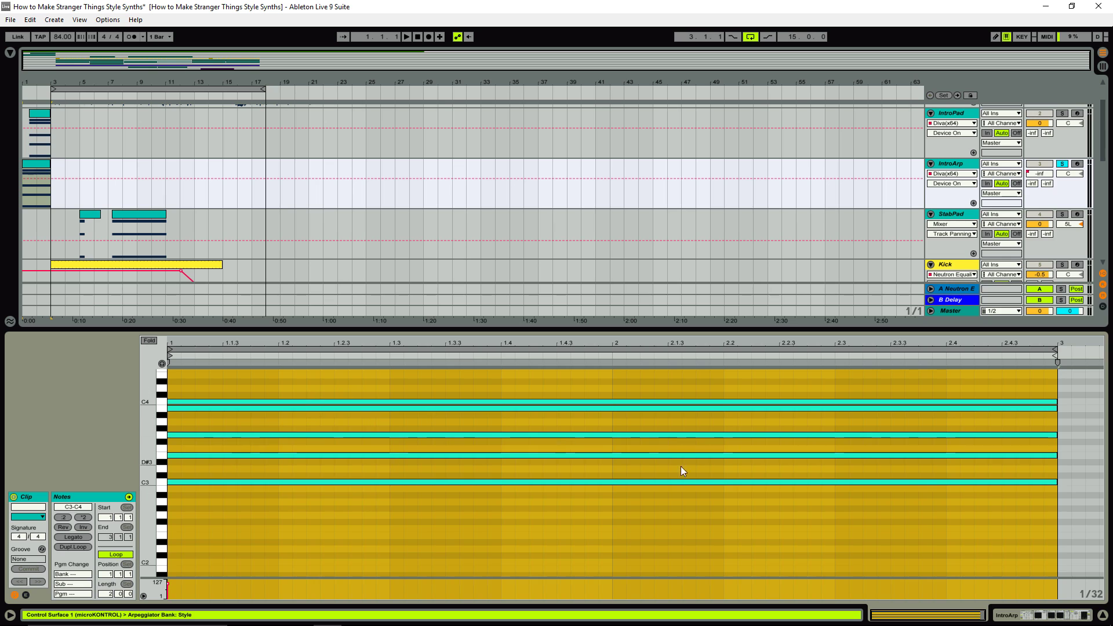
pyautogui.hotkey('shift', 'Tab')
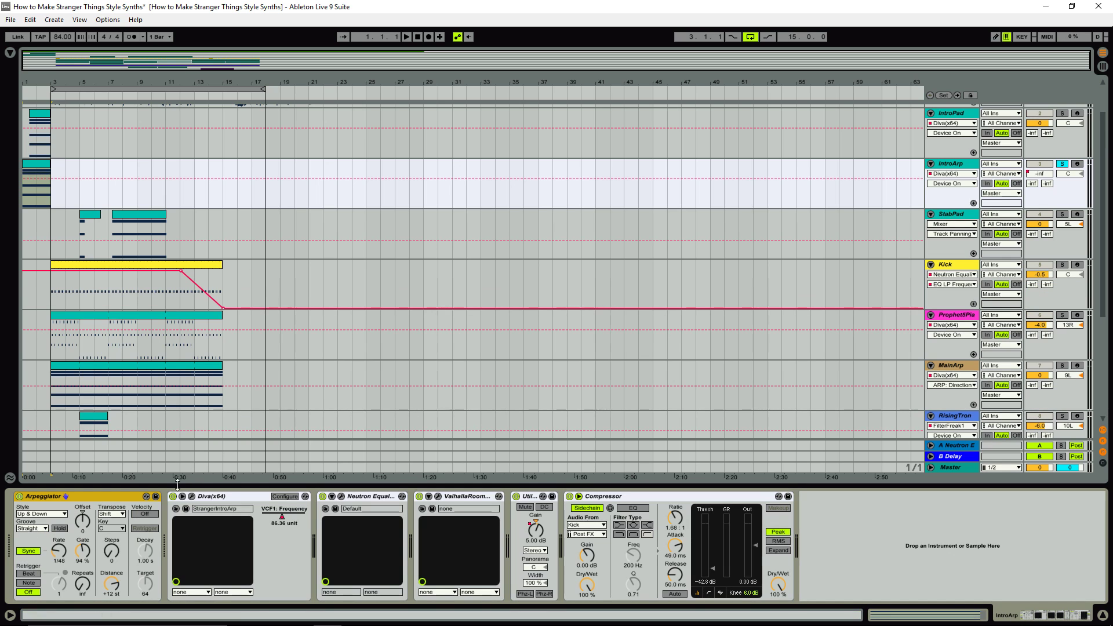
pyautogui.click(185, 508)
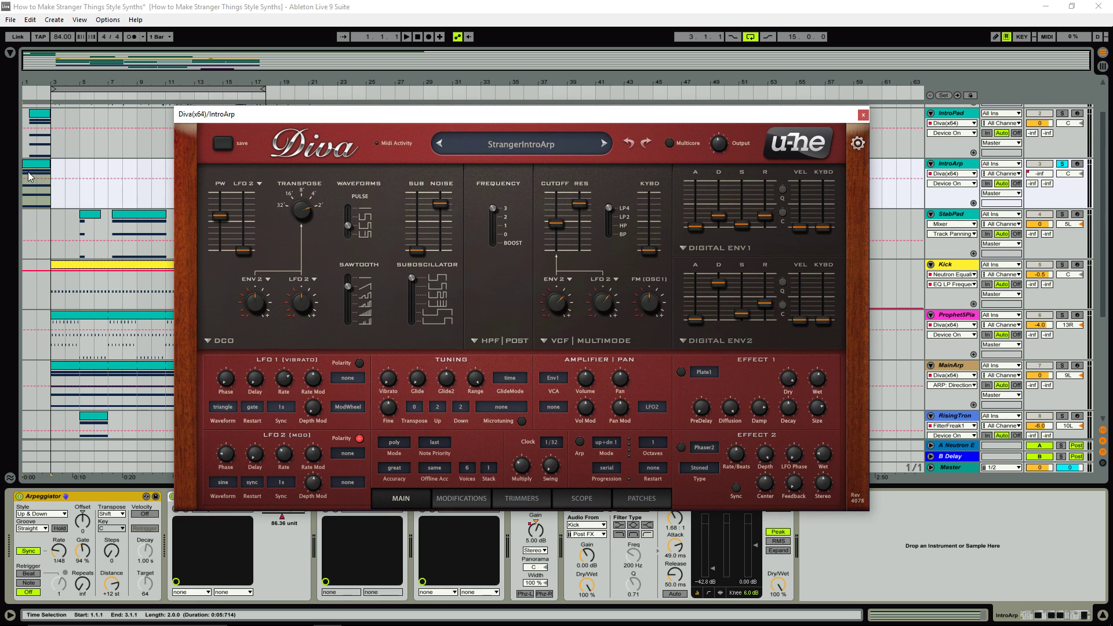
# Close IntroArp's Diva window, extend the arrangement loop start back to bar 1, and play the soloed IntroArp
pyautogui.click(863, 115)
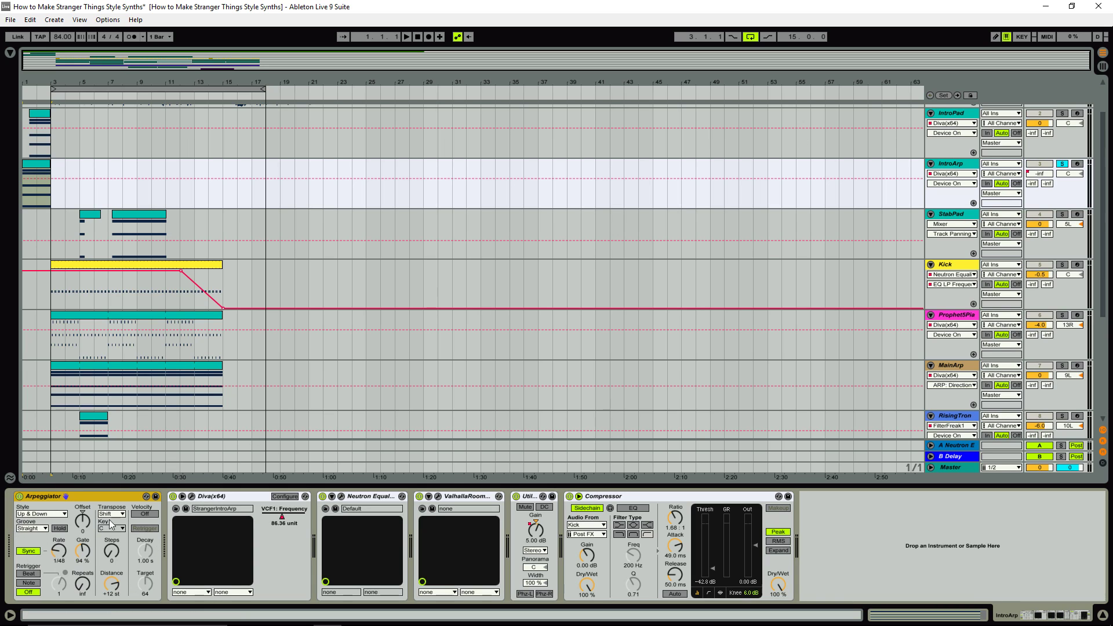
pyautogui.click(53, 90)
pyautogui.moveTo(53, 90); pyautogui.dragTo(25, 90)
pyautogui.press('space')
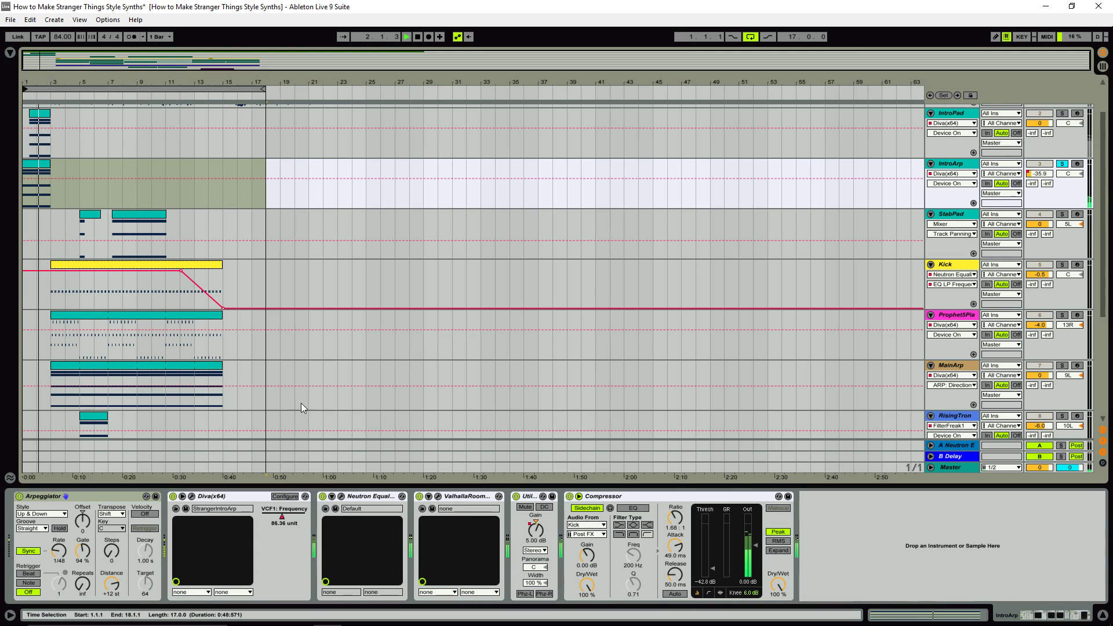
pyautogui.press('space')
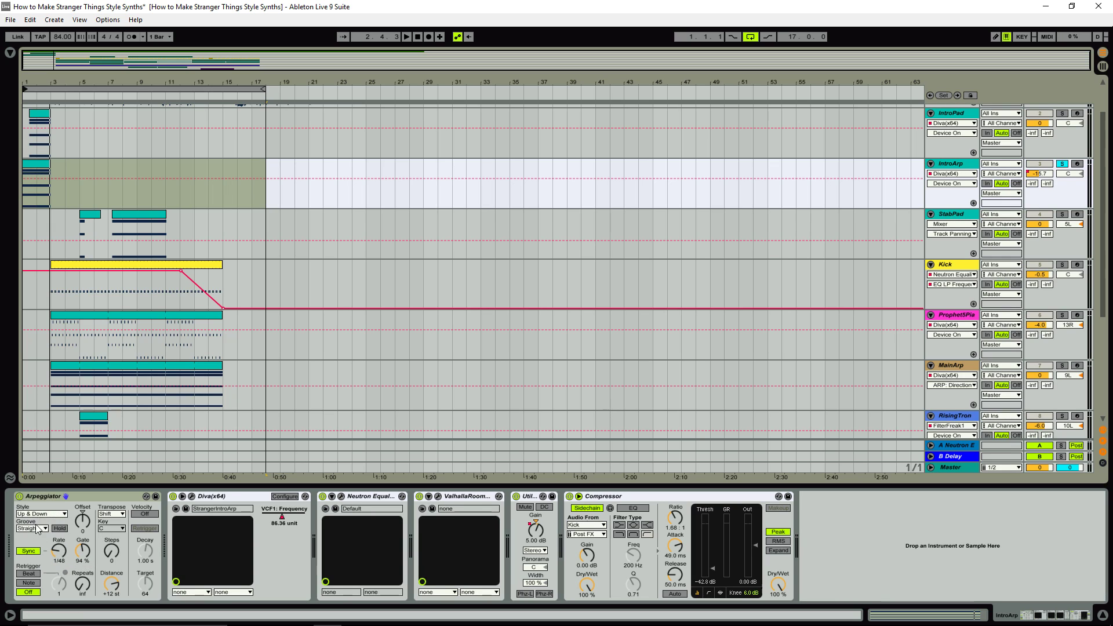
# Review the StrangerIntroArp patch settings in IntroArp's Diva synth and close the plug-in window
pyautogui.click(191, 496)
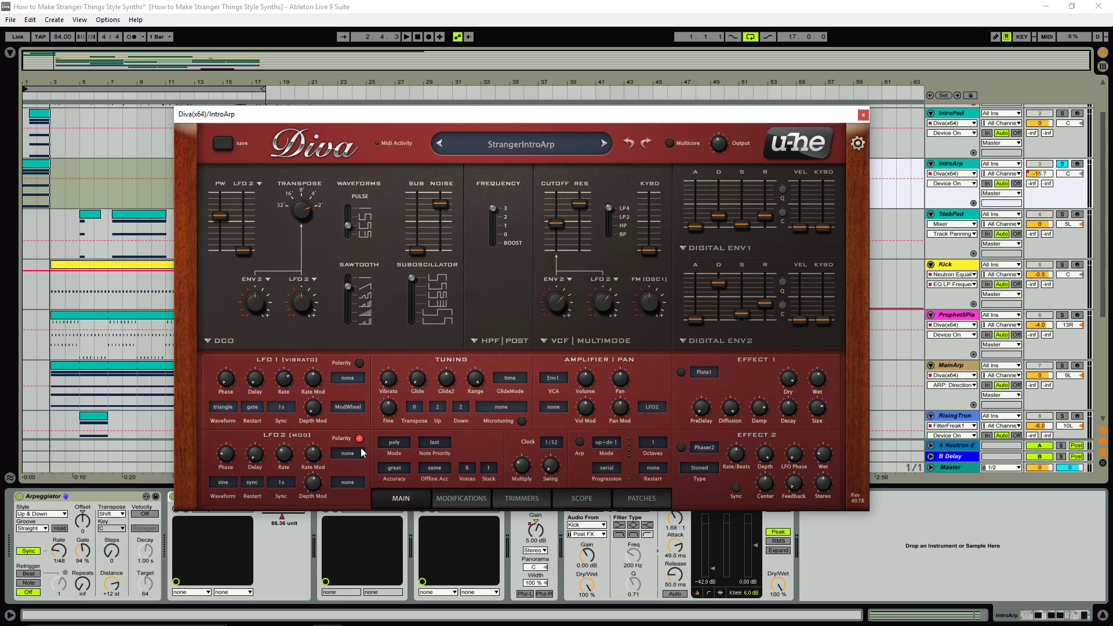
pyautogui.click(863, 115)
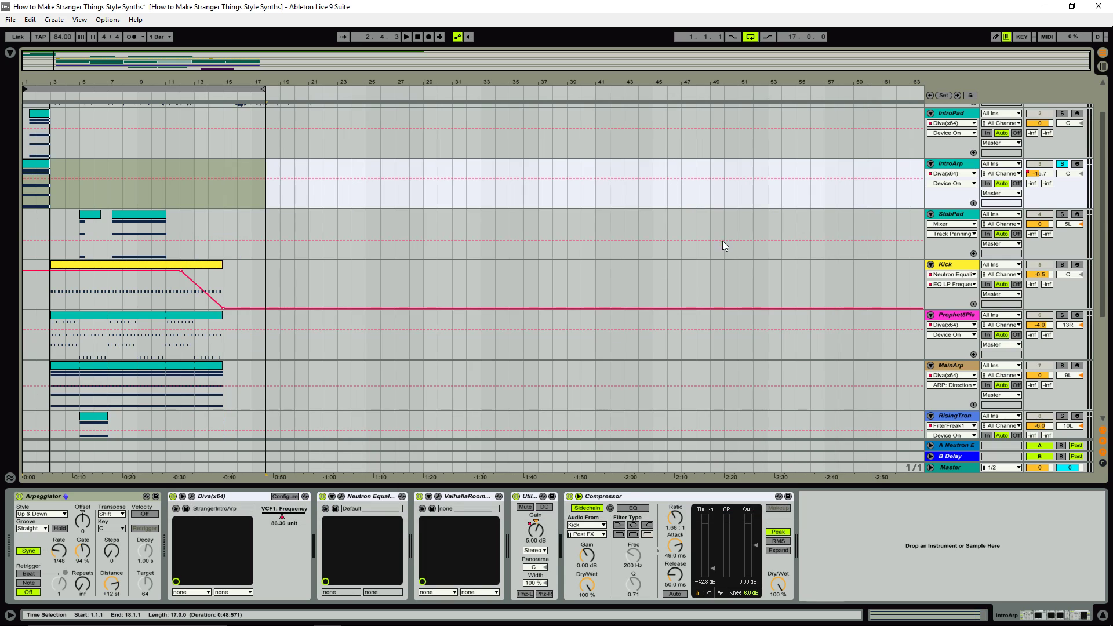
# Select and solo the IntroPad track and play it from the start of the arrangement
pyautogui.click(947, 219)
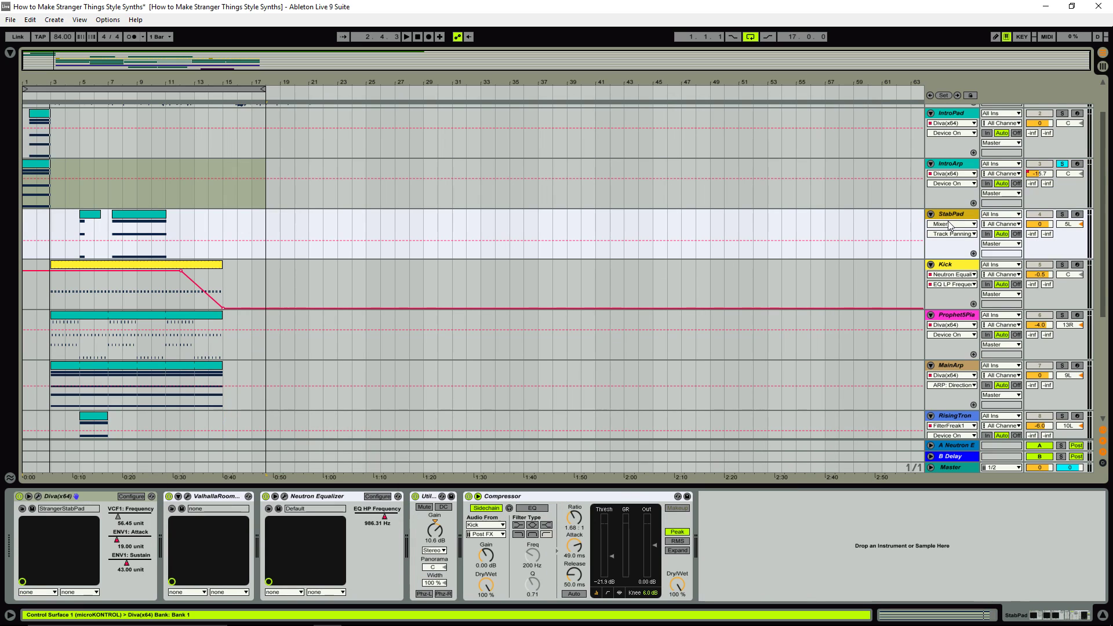
pyautogui.click(955, 114)
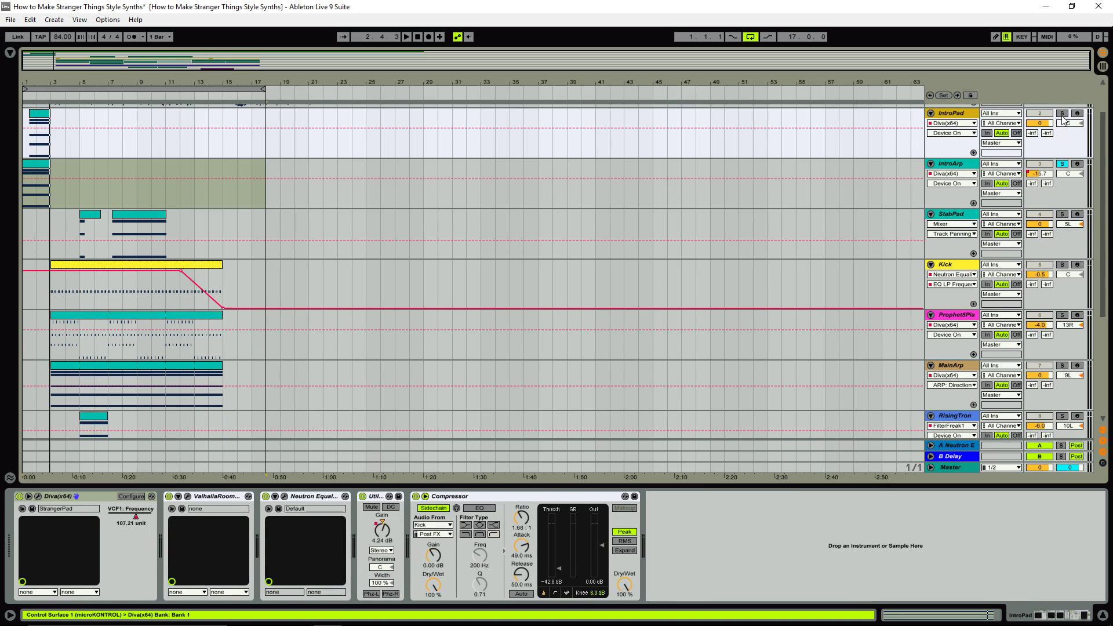
pyautogui.scroll(2, 933, 202)
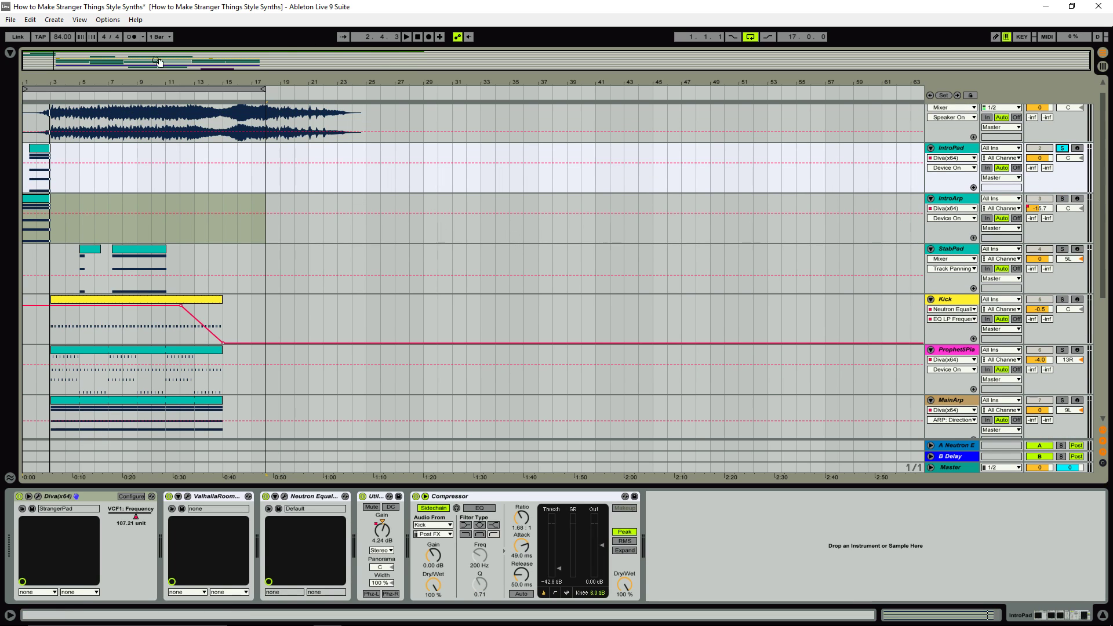
pyautogui.click(415, 37)
pyautogui.click(407, 36)
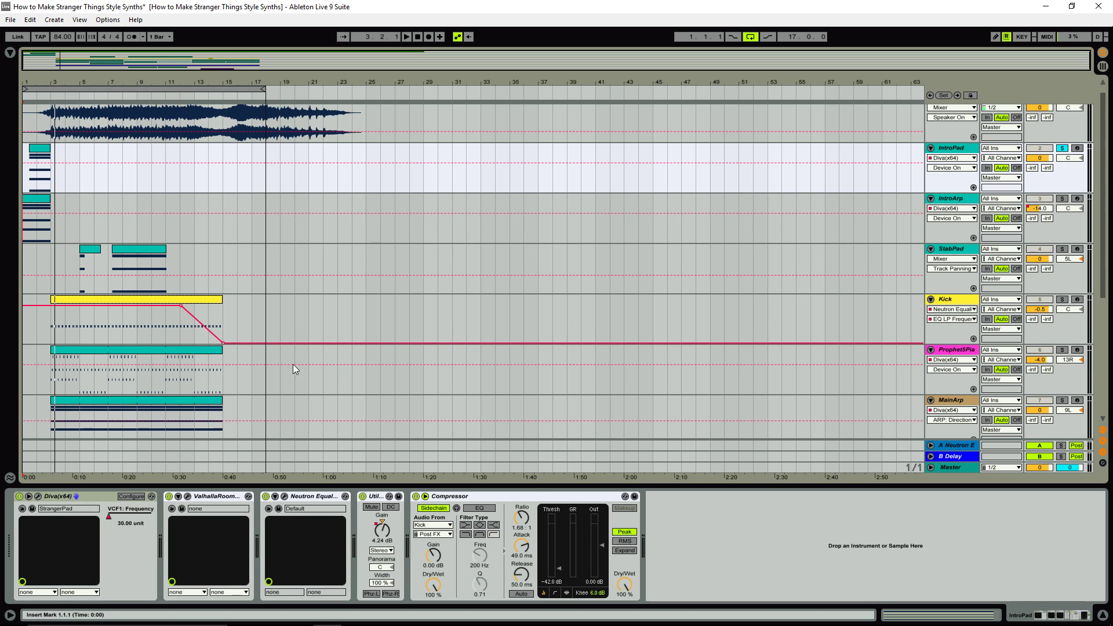
# Examine the StrangerPad patch in IntroPad's Diva synth and close the plug-in window
pyautogui.click(38, 496)
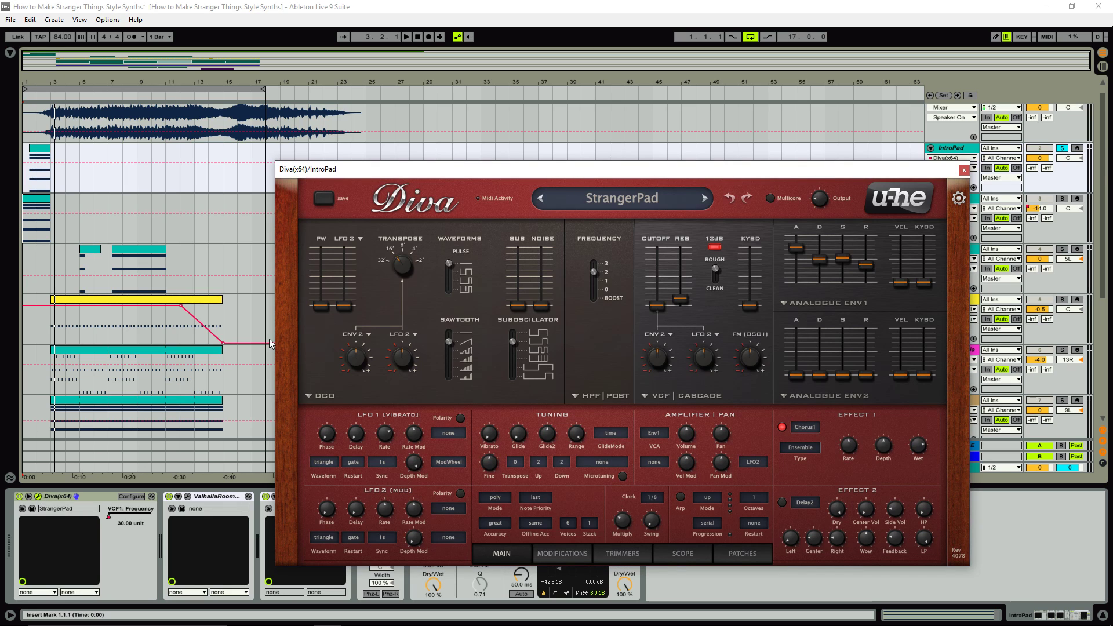
pyautogui.moveTo(574, 174); pyautogui.dragTo(524, 124)
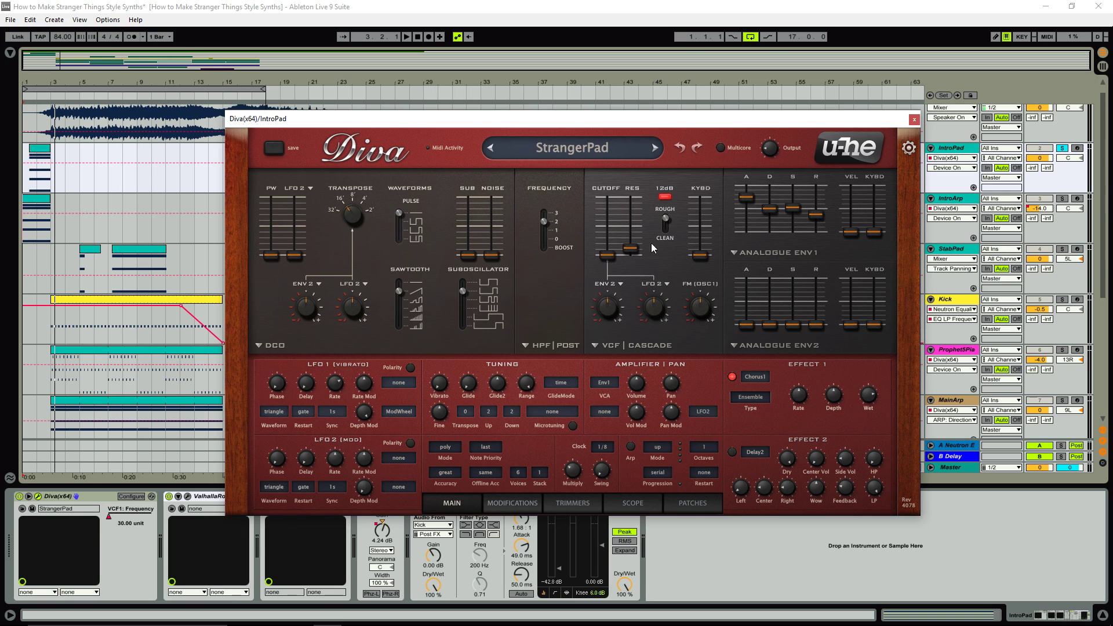
pyautogui.click(912, 120)
# Display the VCF1 Frequency automation on the IntroPad track, then view its ValhallaRoom reverb settings and close the plug-in
pyautogui.click(961, 168)
pyautogui.click(963, 177)
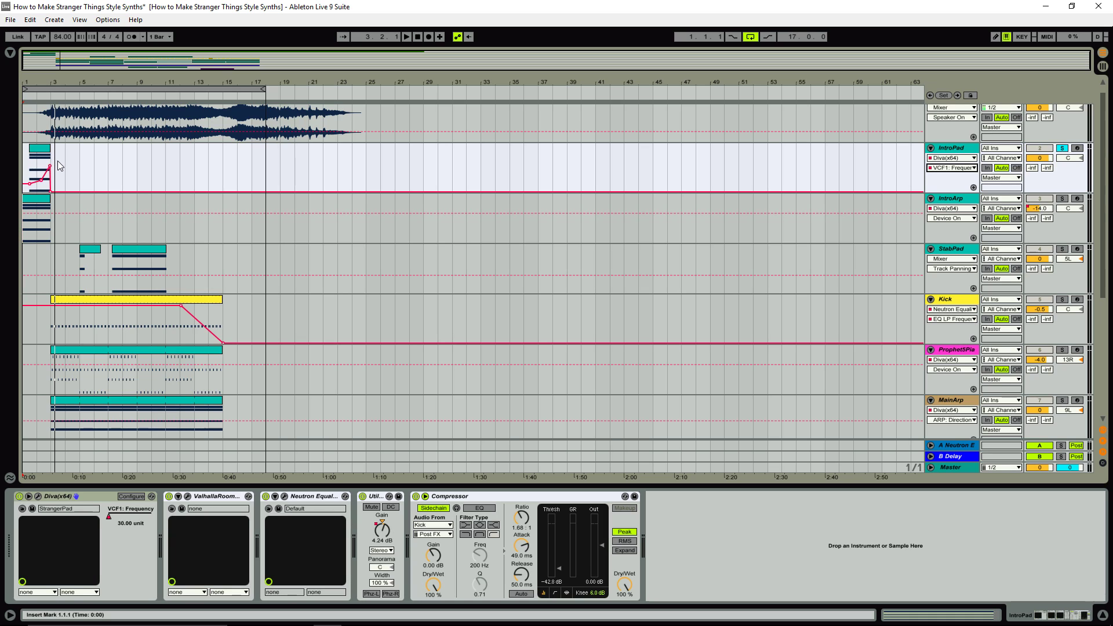
pyautogui.click(187, 497)
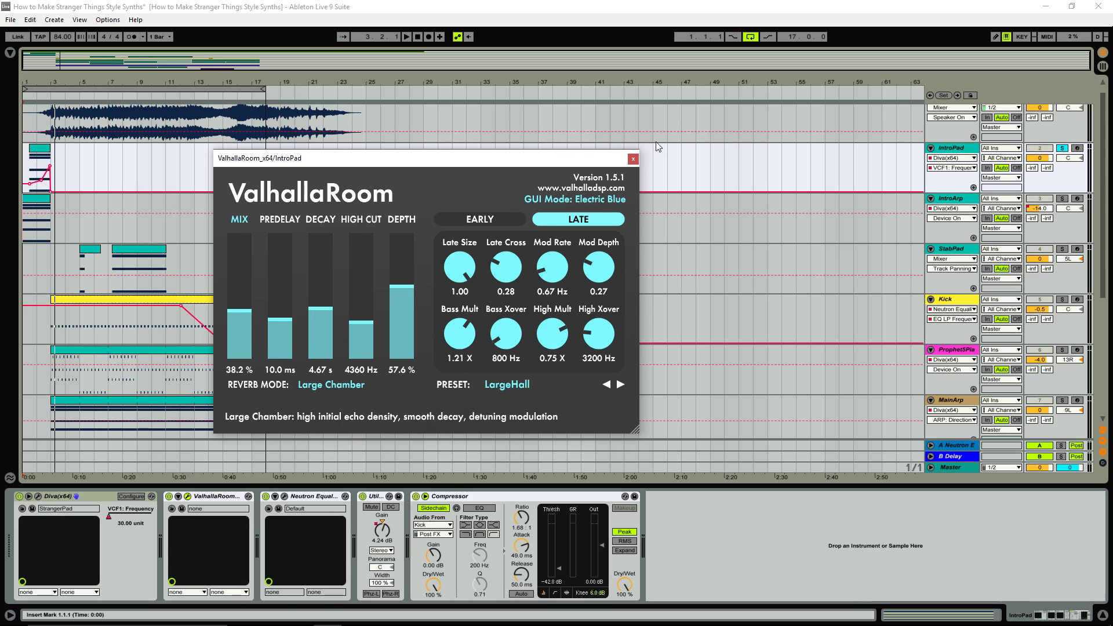
pyautogui.click(633, 159)
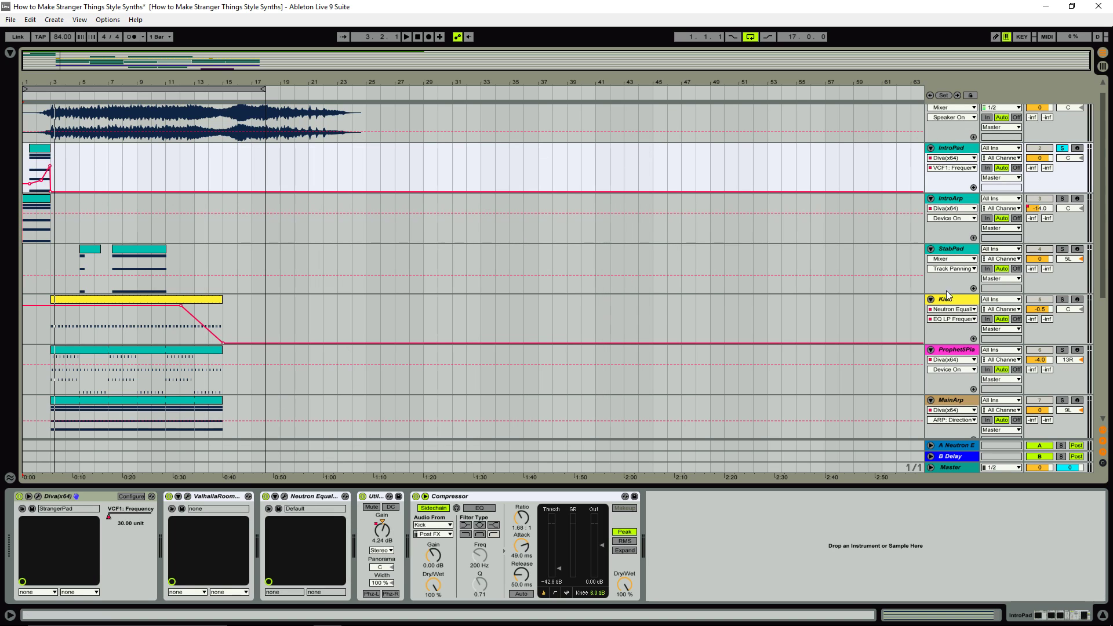
# Select and solo the StabPad track and play its first clip from around bar 5
pyautogui.click(954, 249)
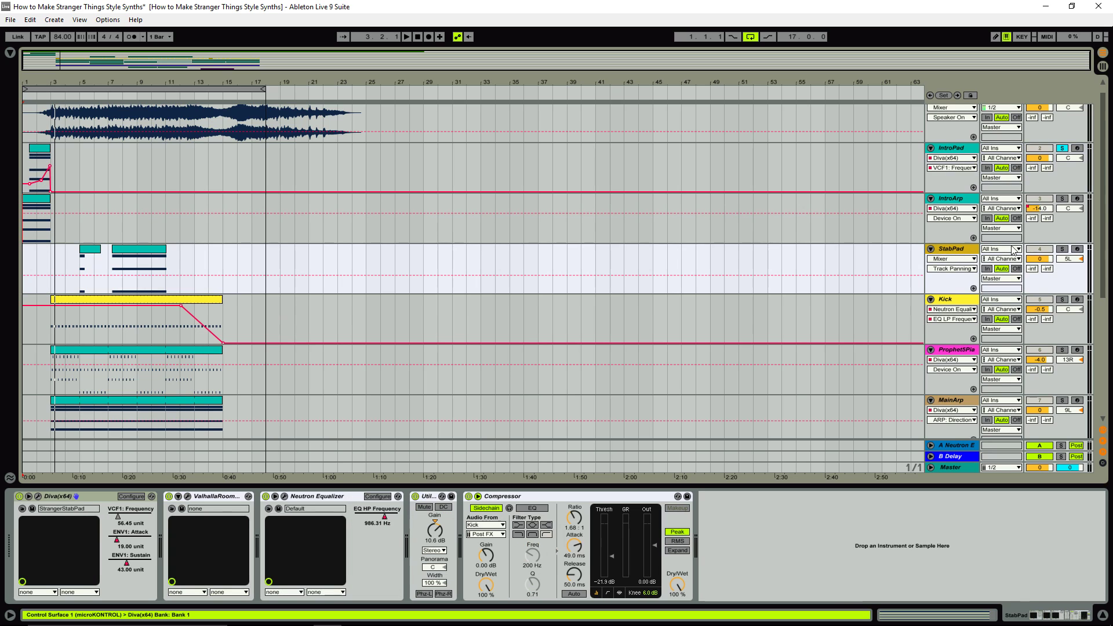
pyautogui.click(1062, 250)
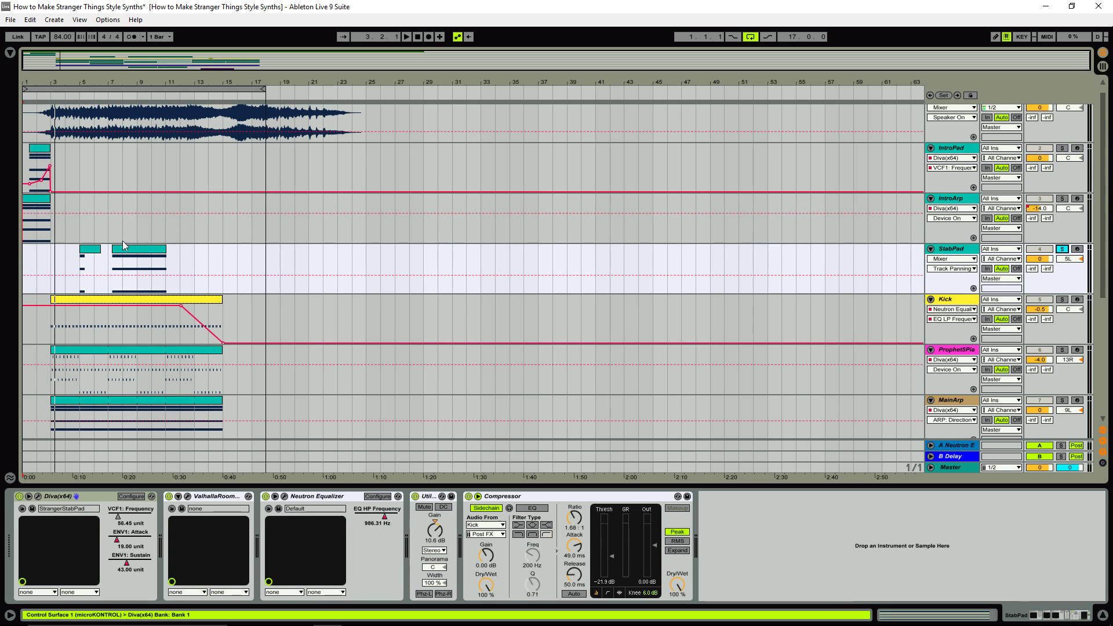
pyautogui.click(77, 93)
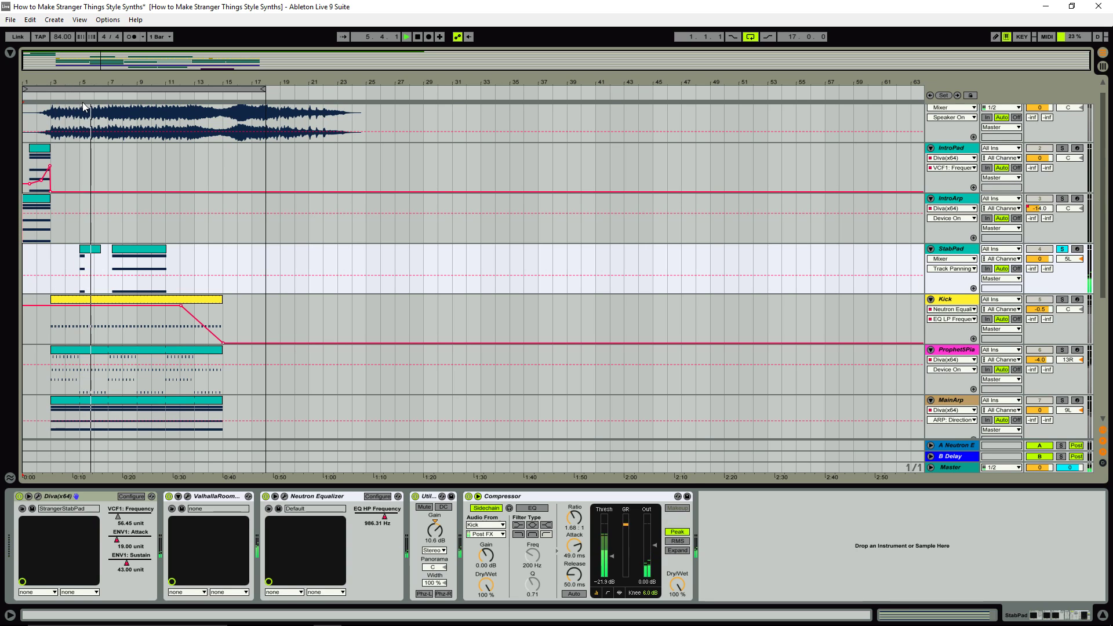
pyautogui.press('space')
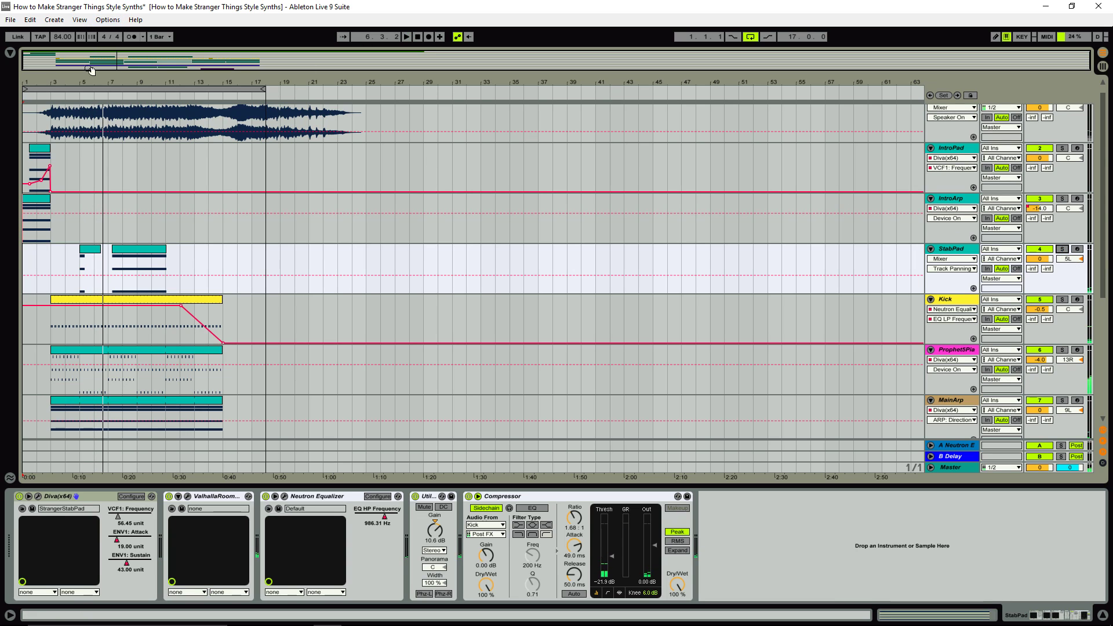
# Play from bar 5 with all tracks audible, solo StabPad again during playback to compare, and stop
pyautogui.click(76, 95)
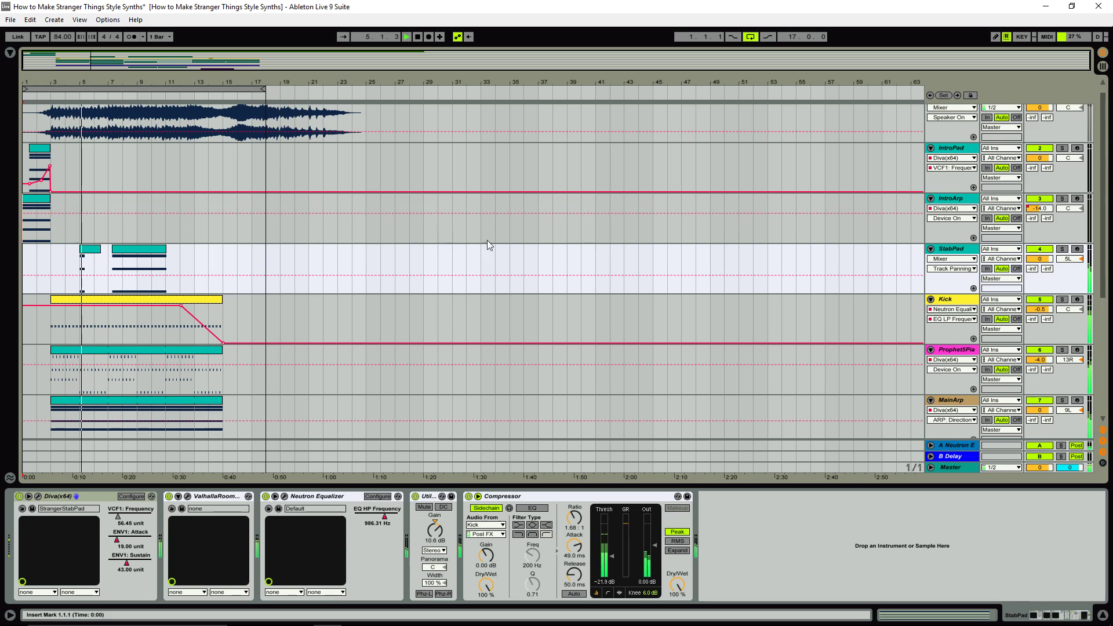
pyautogui.click(1062, 249)
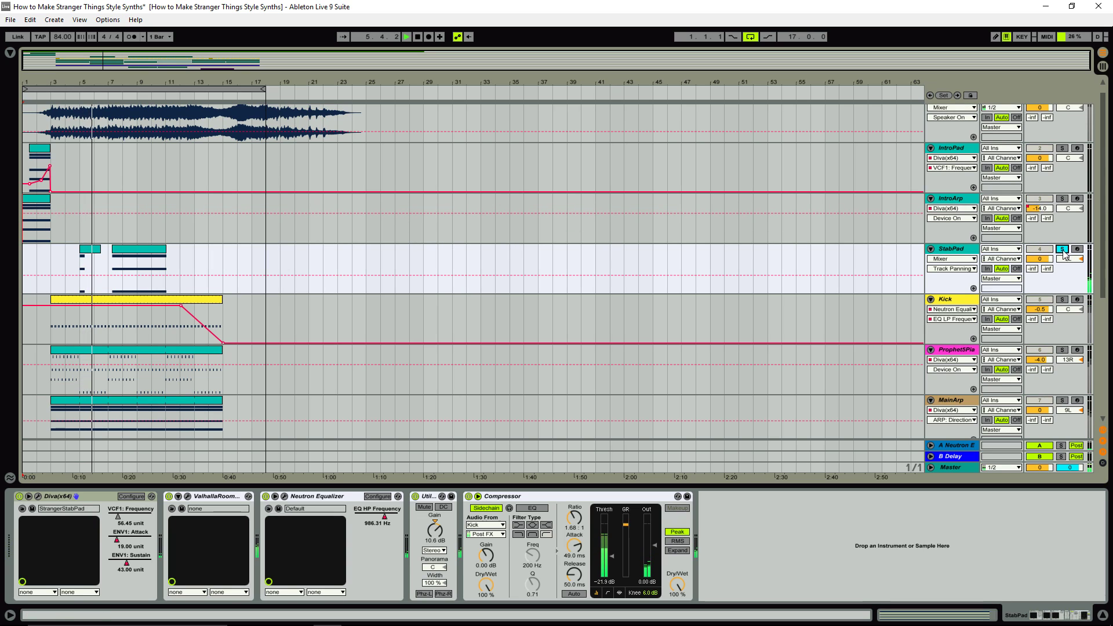
pyautogui.press('space')
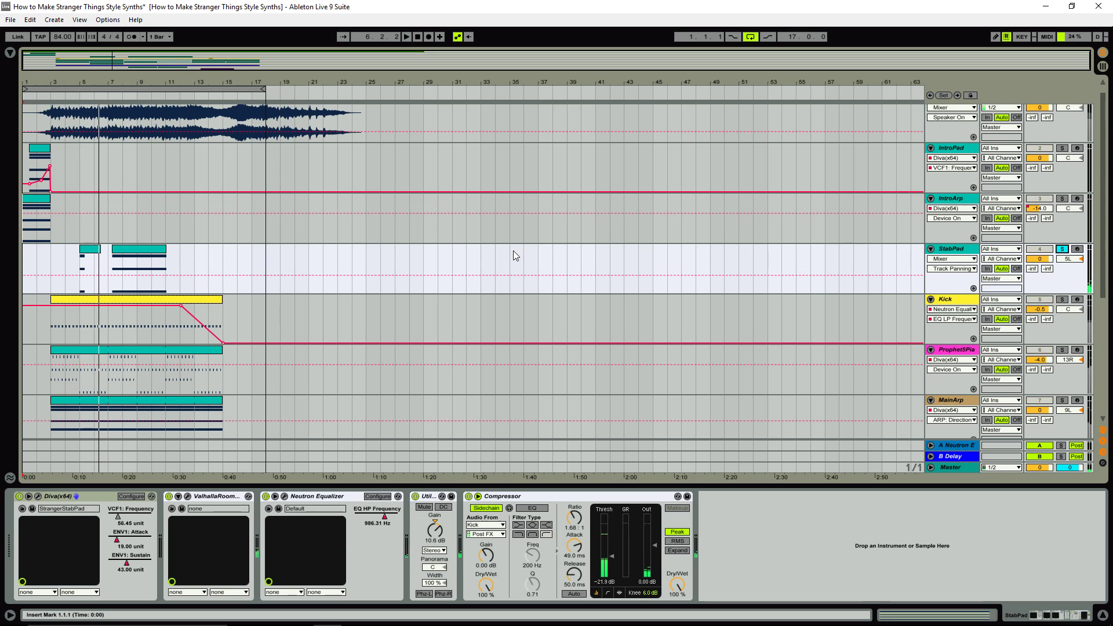
# Examine the StrangerStabPad patch in StabPad's Diva synth and close the plug-in window
pyautogui.click(38, 496)
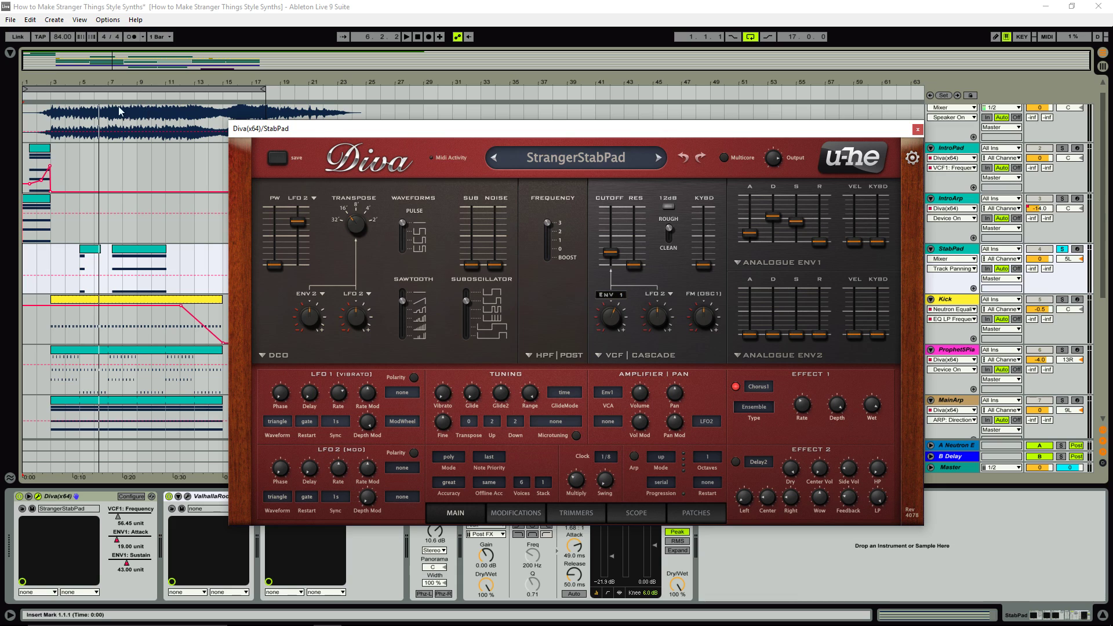
pyautogui.click(918, 129)
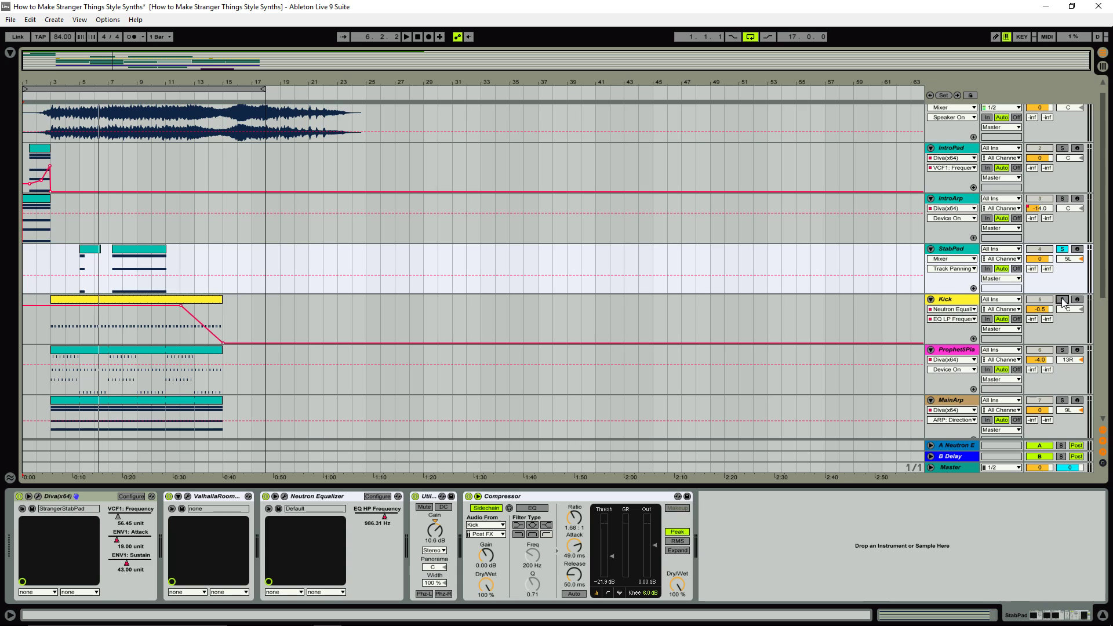
# Select and solo the Kick track and play it briefly from bar 3
pyautogui.click(968, 301)
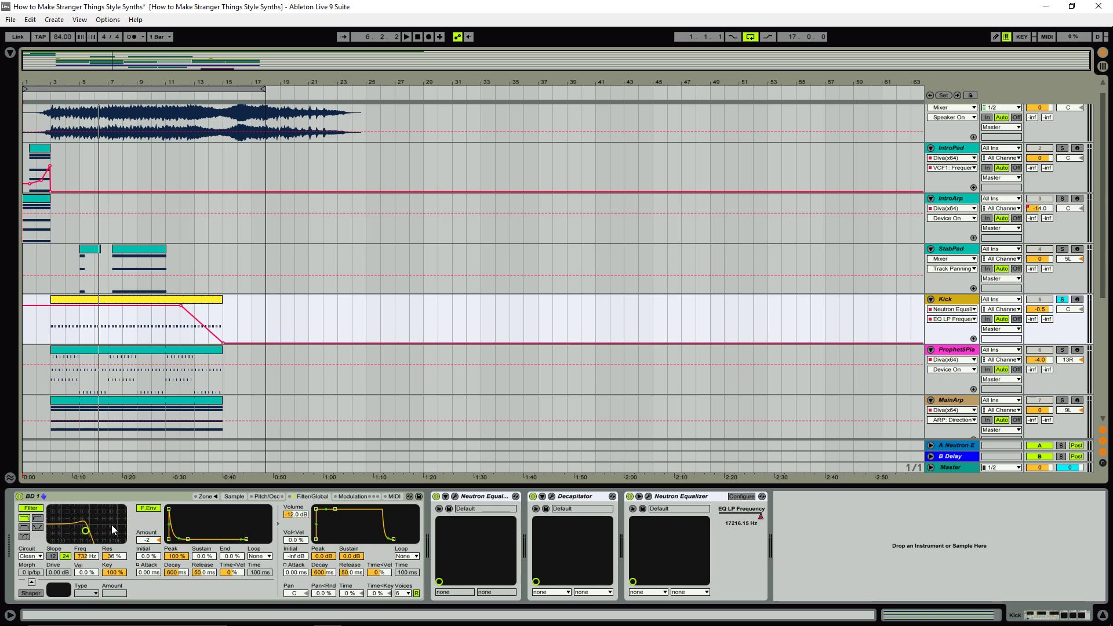
pyautogui.click(50, 95)
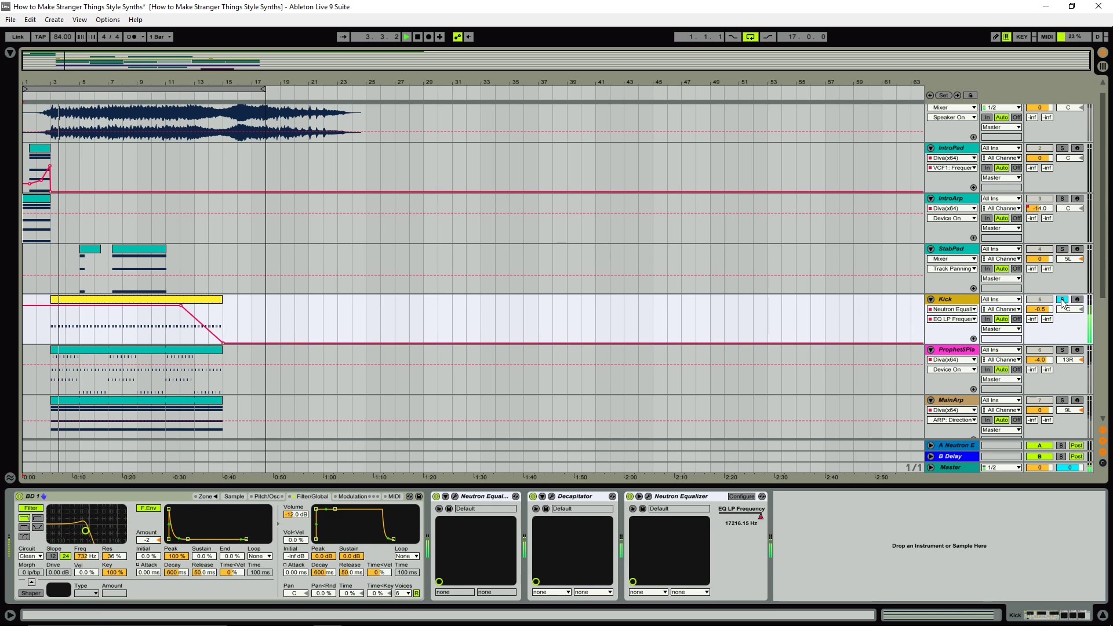
pyautogui.press('space')
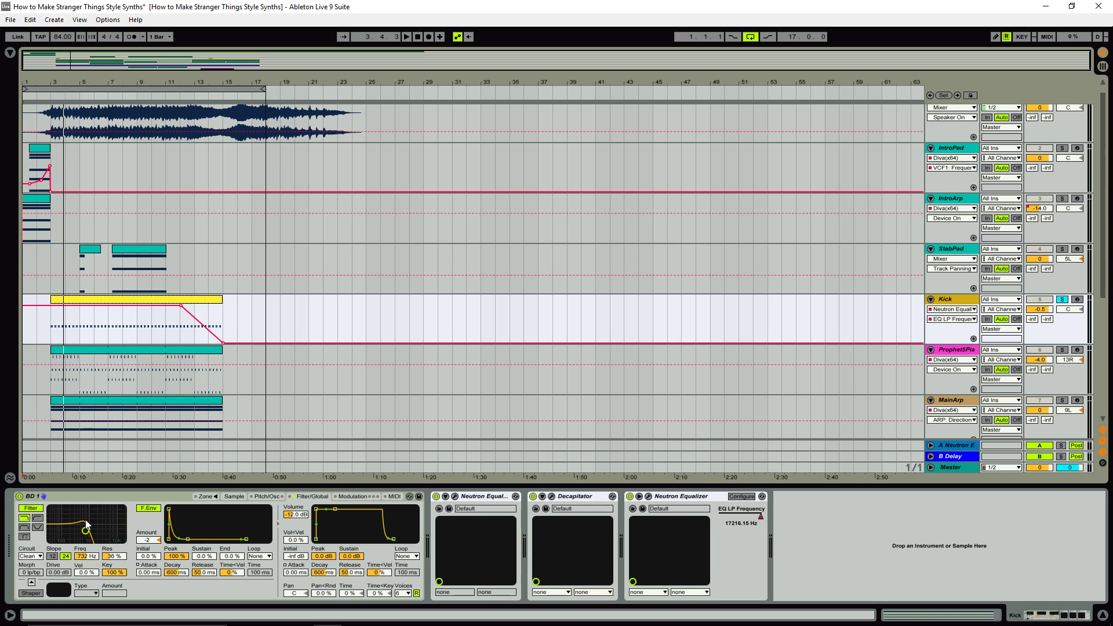
# Examine the Kick sampler's sample waveform and its filter and envelope settings
pyautogui.click(234, 497)
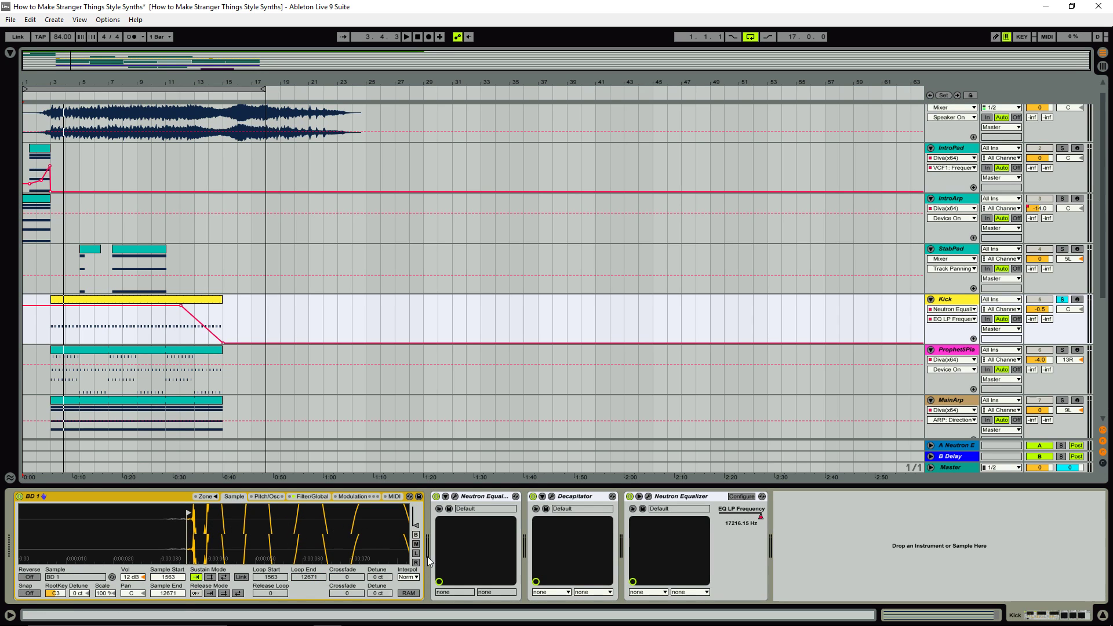
pyautogui.click(311, 496)
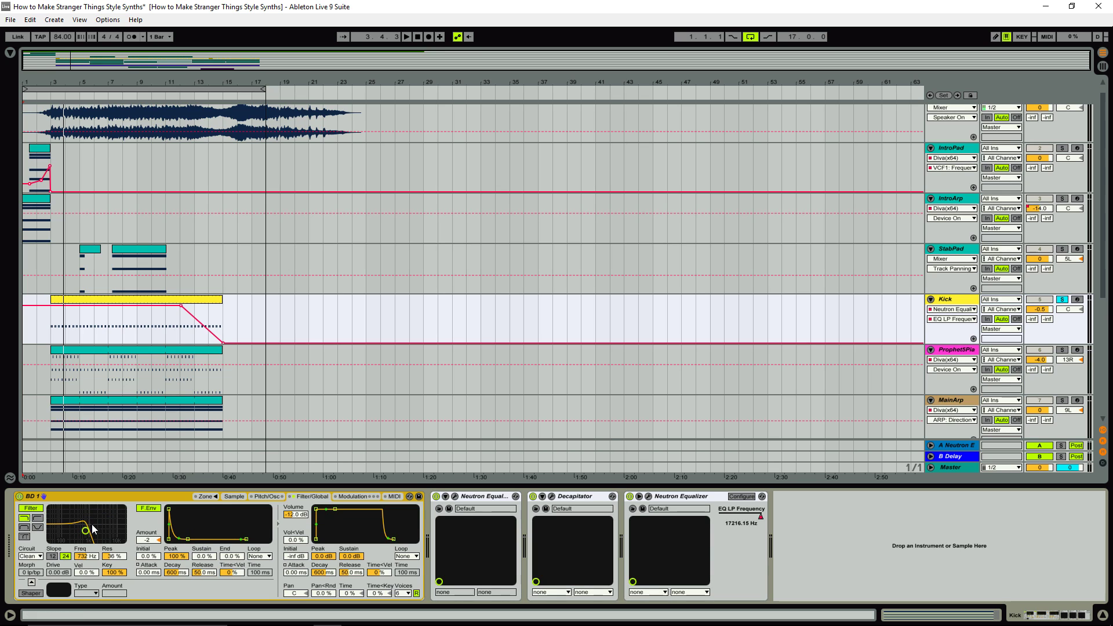
# Examine the EQ curve in the Kick track's first Neutron Equalizer, dismissing the preset manager, and close the plug-in
pyautogui.click(456, 497)
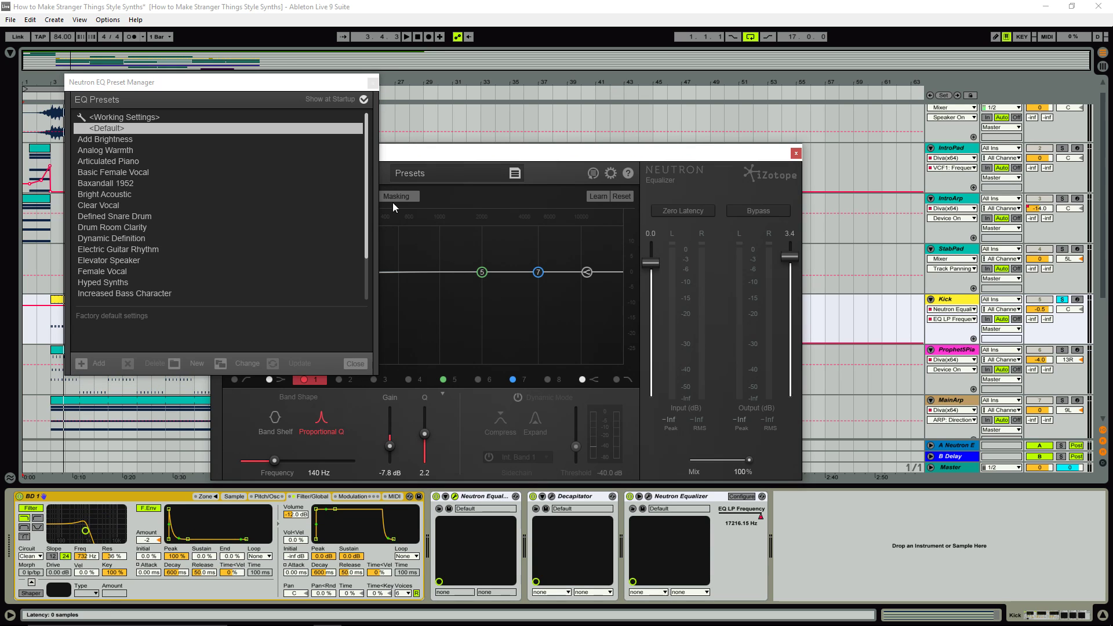
pyautogui.click(372, 83)
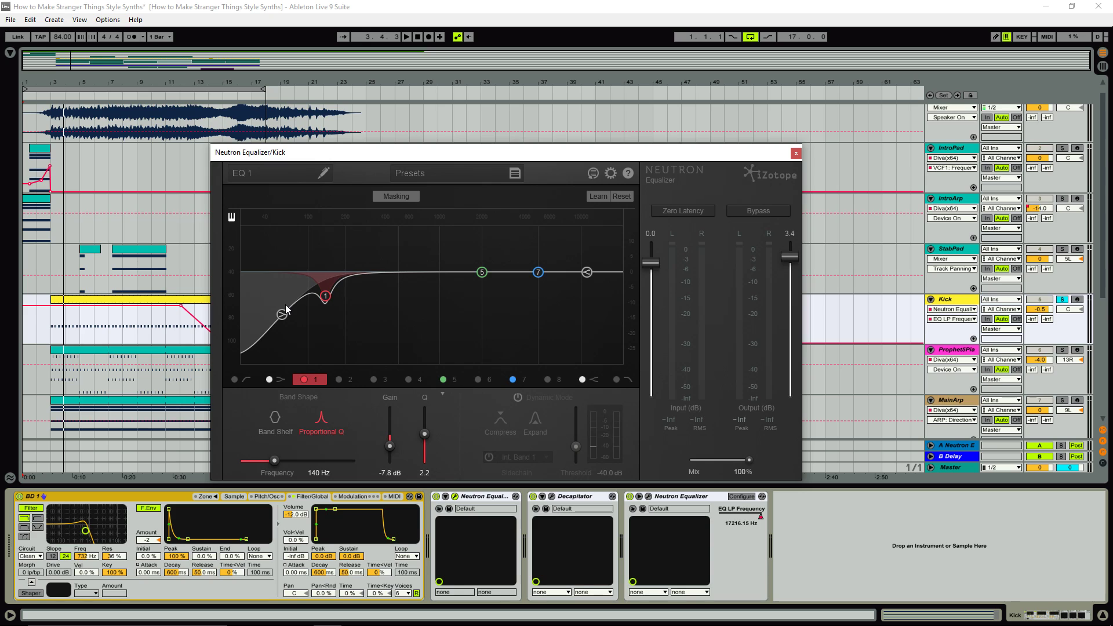
pyautogui.click(796, 152)
# Inspect the Decapitator and the second Neutron Equalizer on the Kick track, closing each plug-in window after viewing it
pyautogui.click(551, 497)
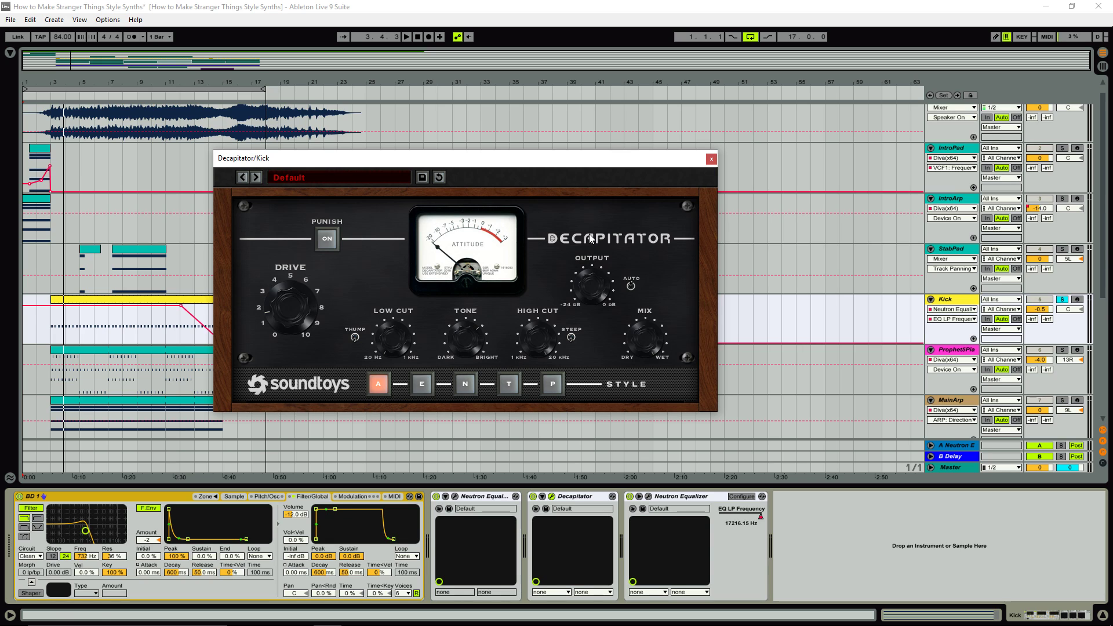
pyautogui.click(711, 159)
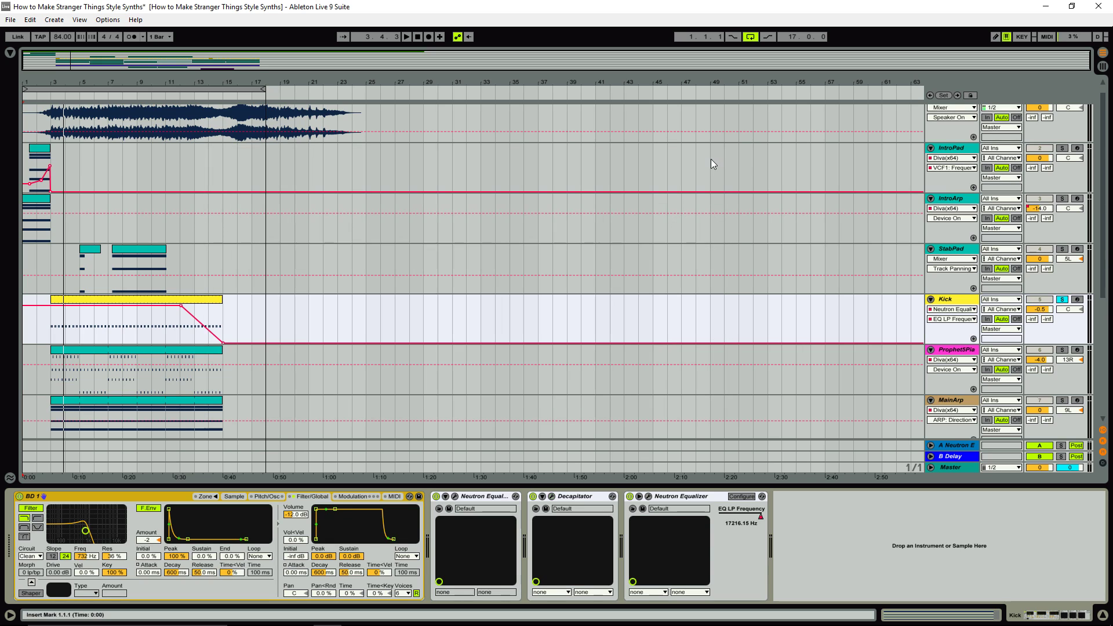
pyautogui.click(648, 496)
pyautogui.click(373, 83)
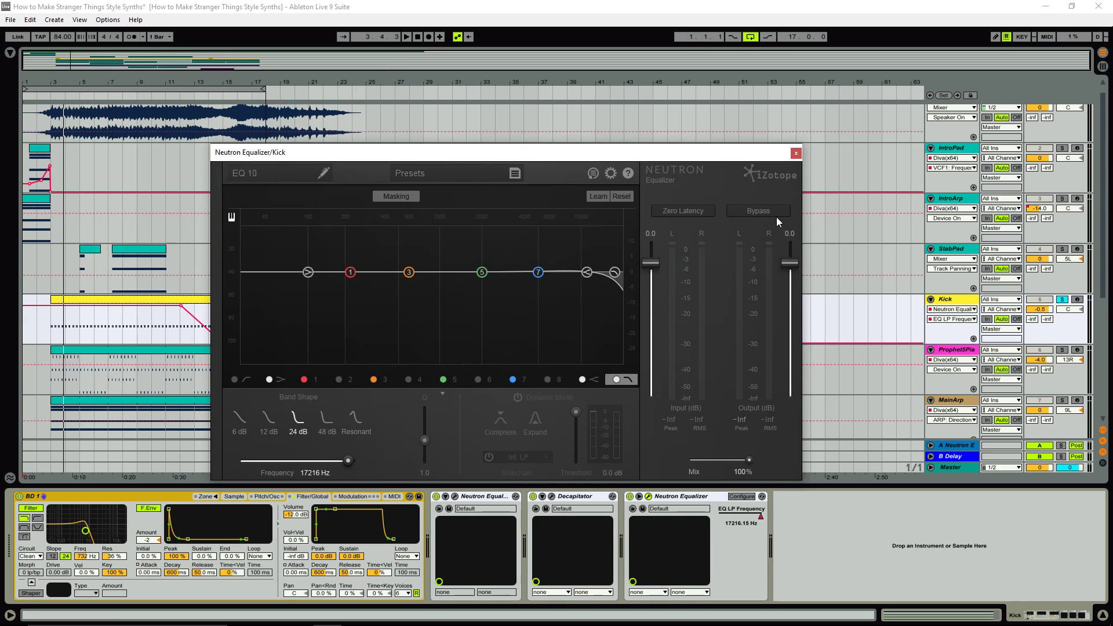
pyautogui.click(796, 152)
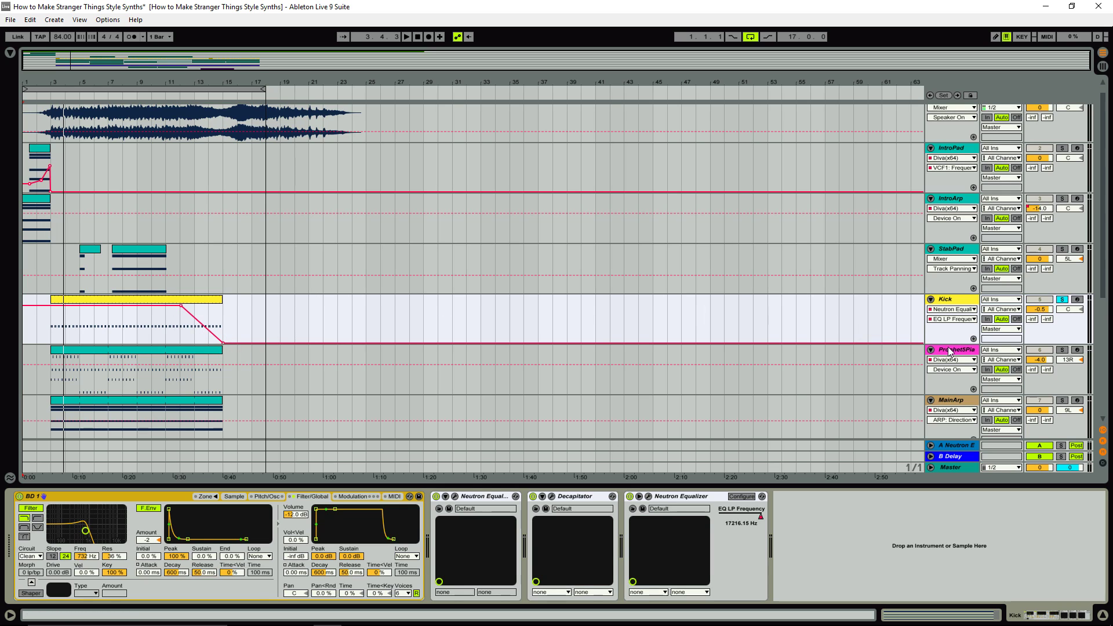
# Select the Prophet5Piano track and solo it instead of the Kick
pyautogui.click(947, 347)
pyautogui.click(1060, 351)
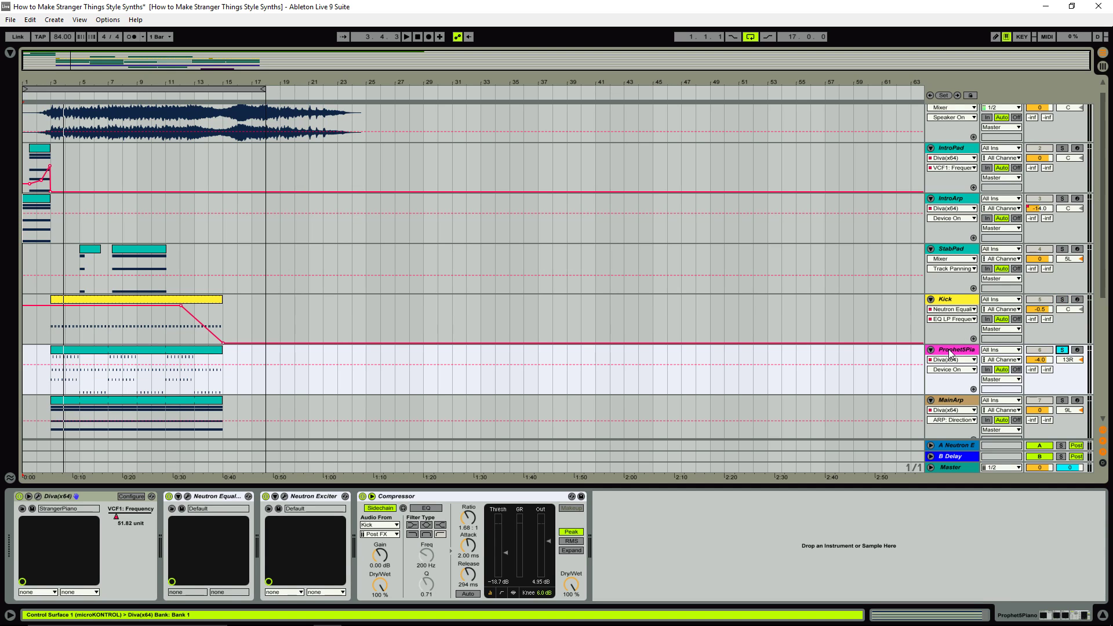
# Play the soloed Prophet5Piano part from bar 3, compare it with the full mix, and stop playback with the track soloed again
pyautogui.click(49, 95)
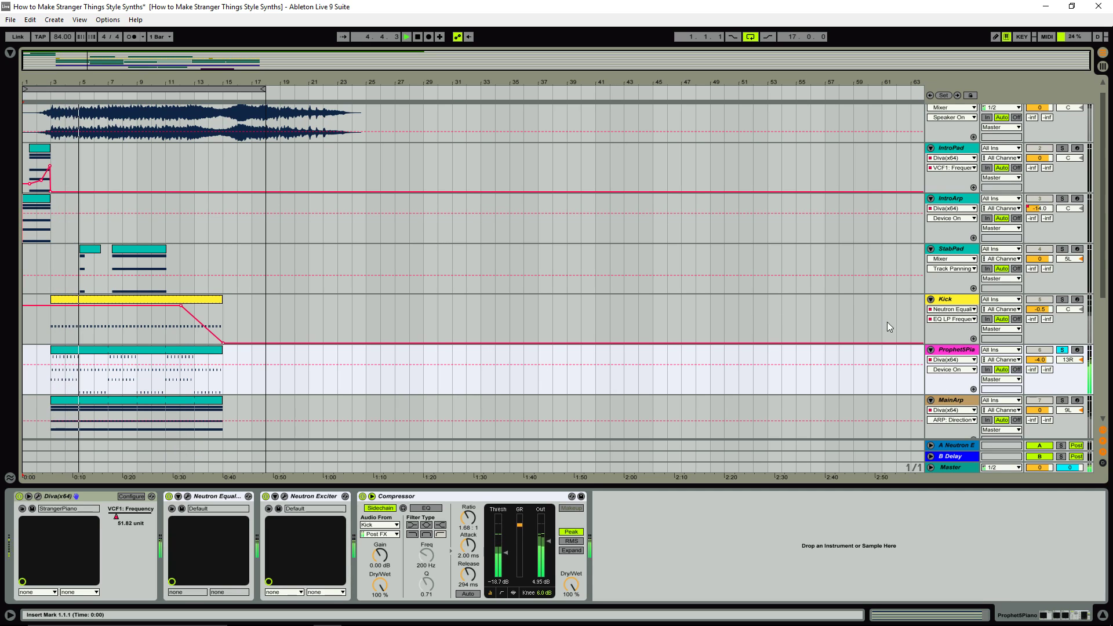
pyautogui.click(1062, 350)
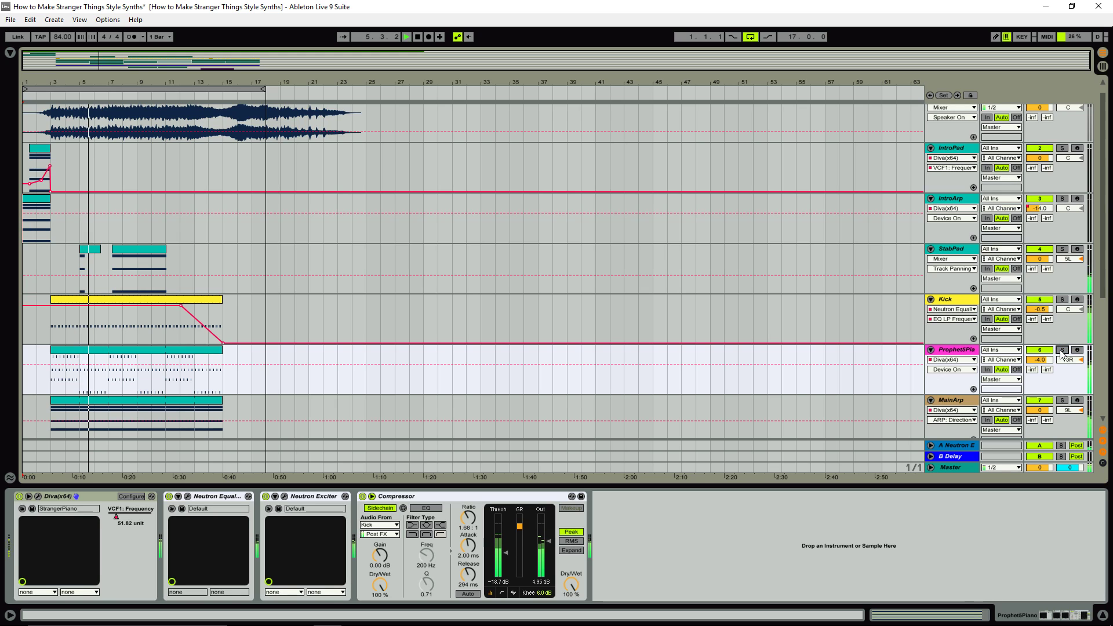
pyautogui.click(1062, 350)
pyautogui.press('space')
# Play the StrangerPiano patch with the Prophet5Piano track's Diva open, set the filter cutoff to 48.82, and close the synth
pyautogui.click(38, 496)
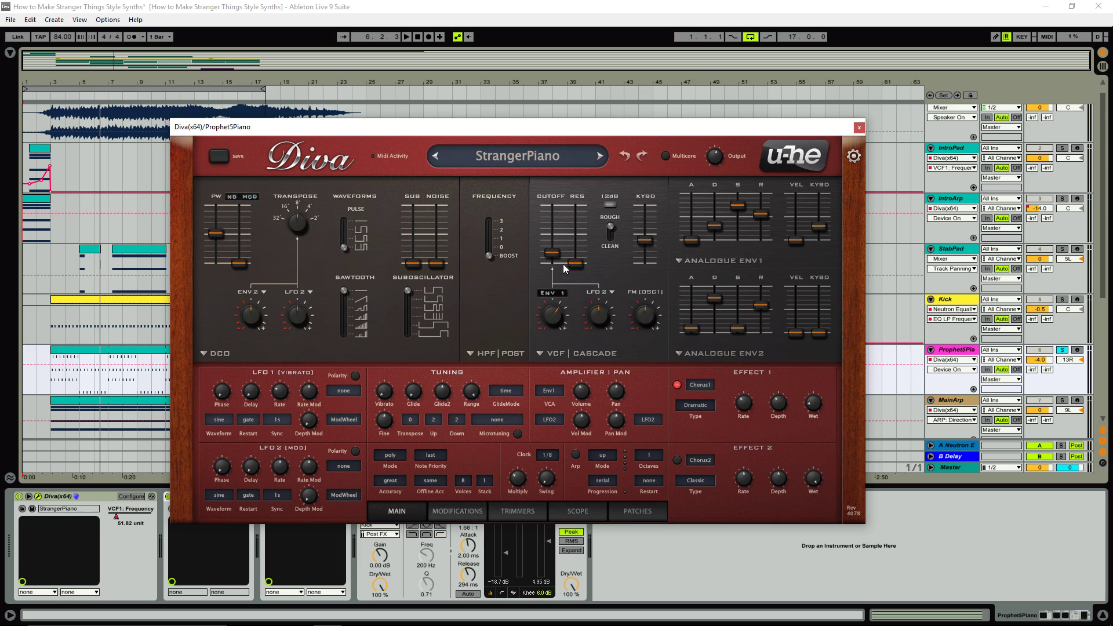
pyautogui.click(47, 94)
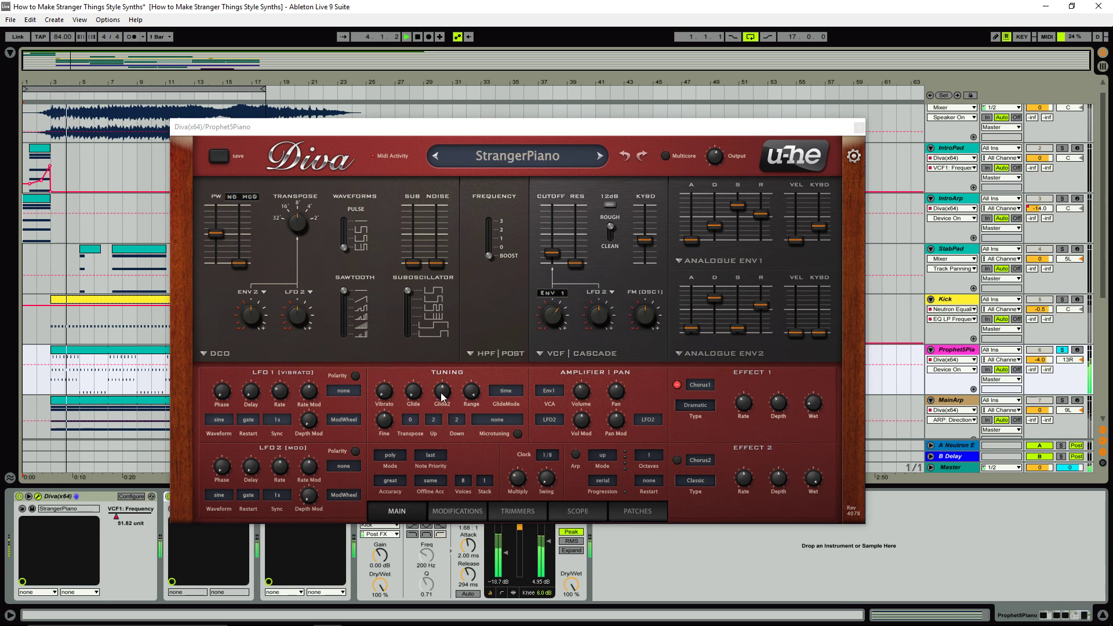
pyautogui.moveTo(551, 253)
pyautogui.mouseDown()
pyautogui.moveTo(554, 233)
pyautogui.moveTo(554, 261)
pyautogui.mouseUp()
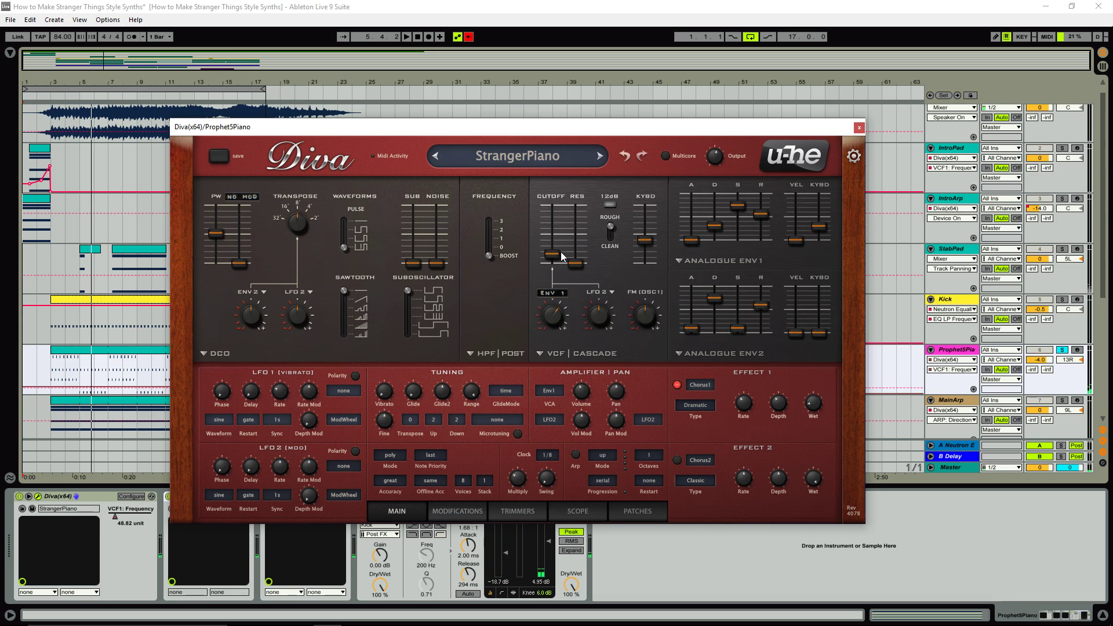
pyautogui.click(859, 127)
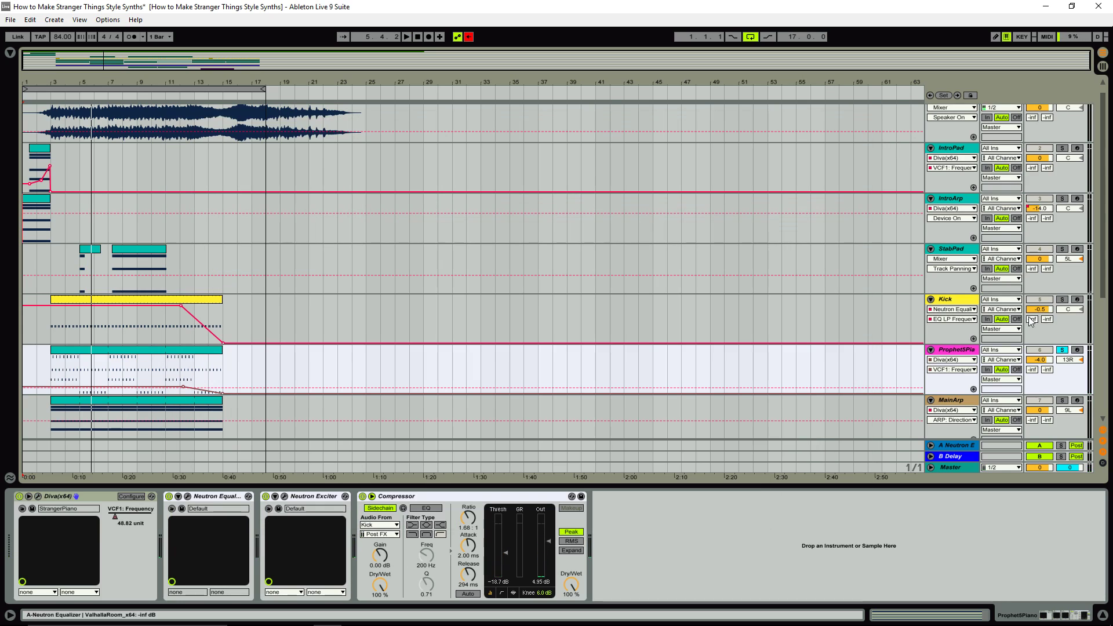
# Solo the RisingTron track in place of Prophet5Piano and select it to show its device chain
pyautogui.scroll(-3, 1029, 316)
pyautogui.scroll(-3, 1032, 309)
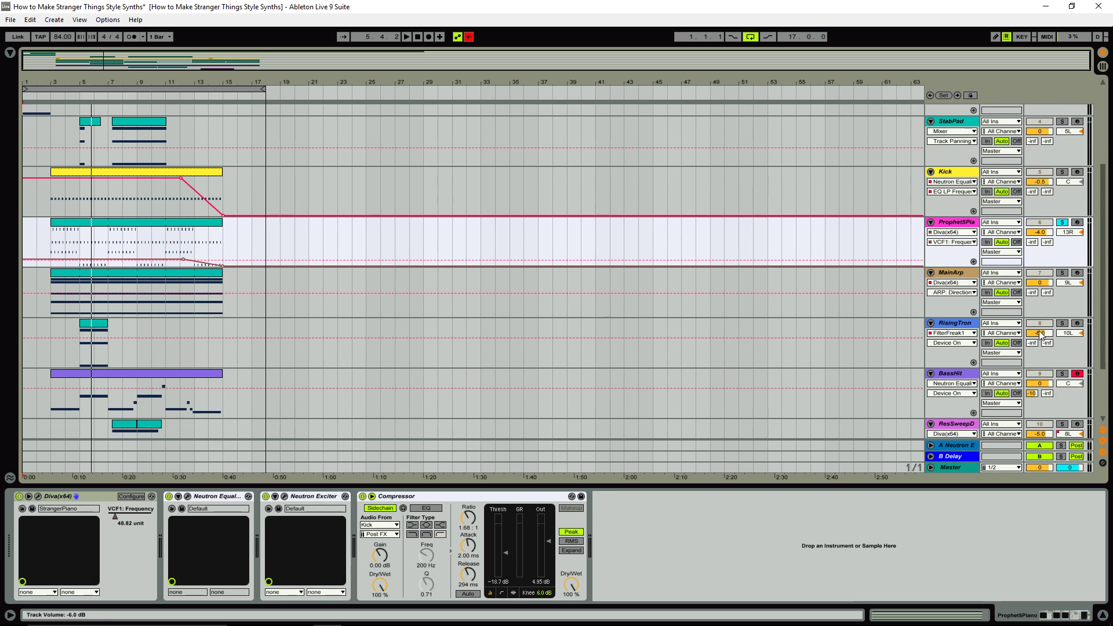
pyautogui.click(1062, 323)
pyautogui.click(968, 323)
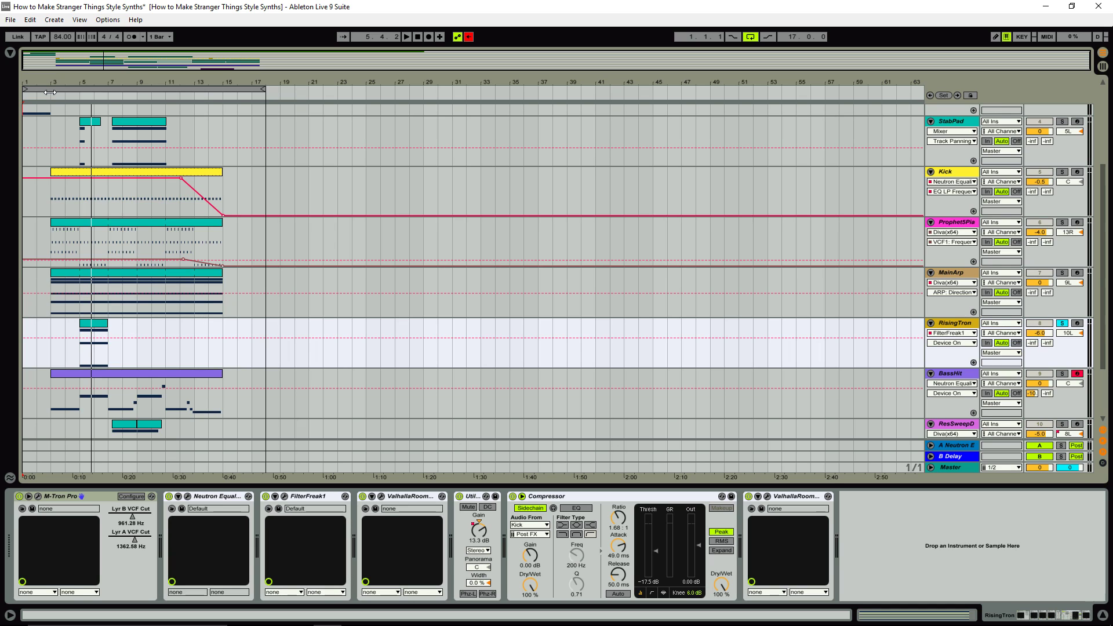
# Listen to the RisingTron part alone and within the full mix, and stop with the track soloed again
pyautogui.click(71, 92)
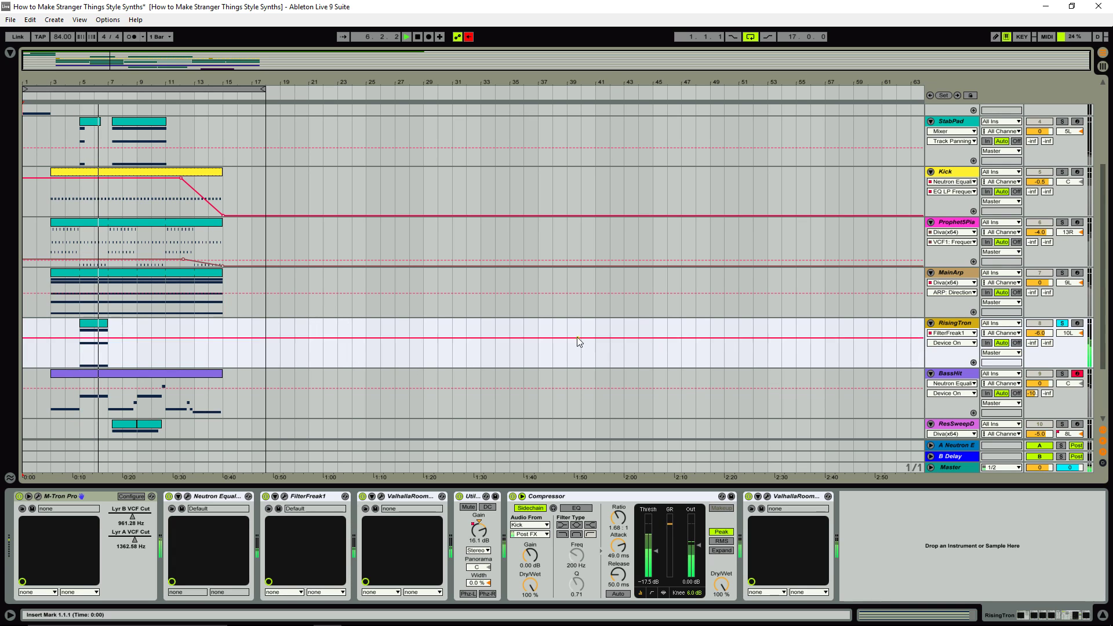
pyautogui.click(1061, 323)
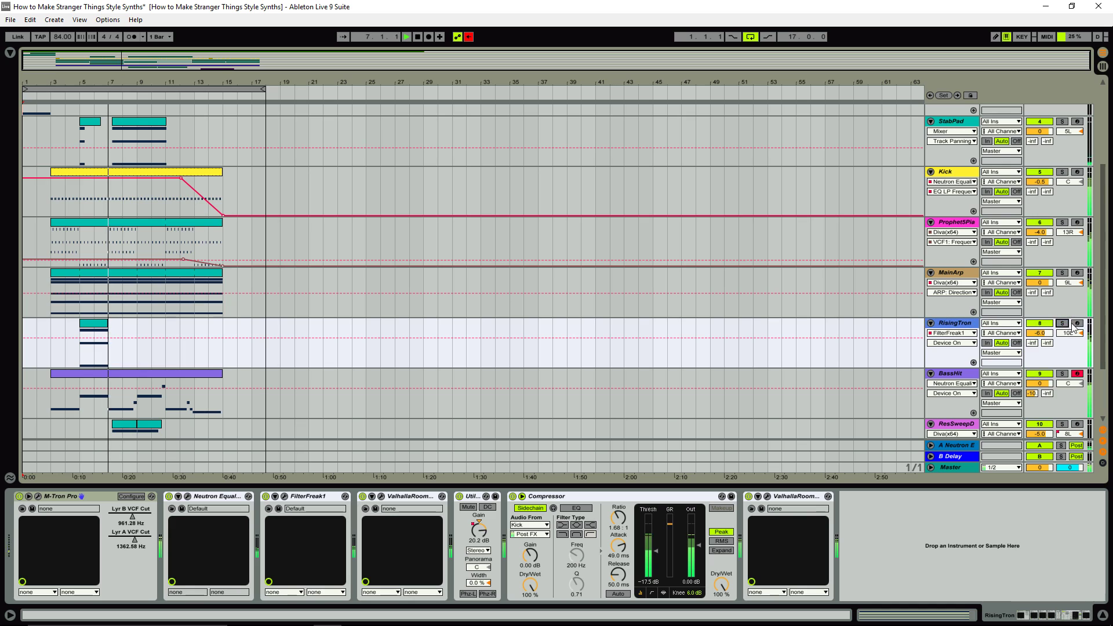
pyautogui.press('space')
pyautogui.click(1062, 323)
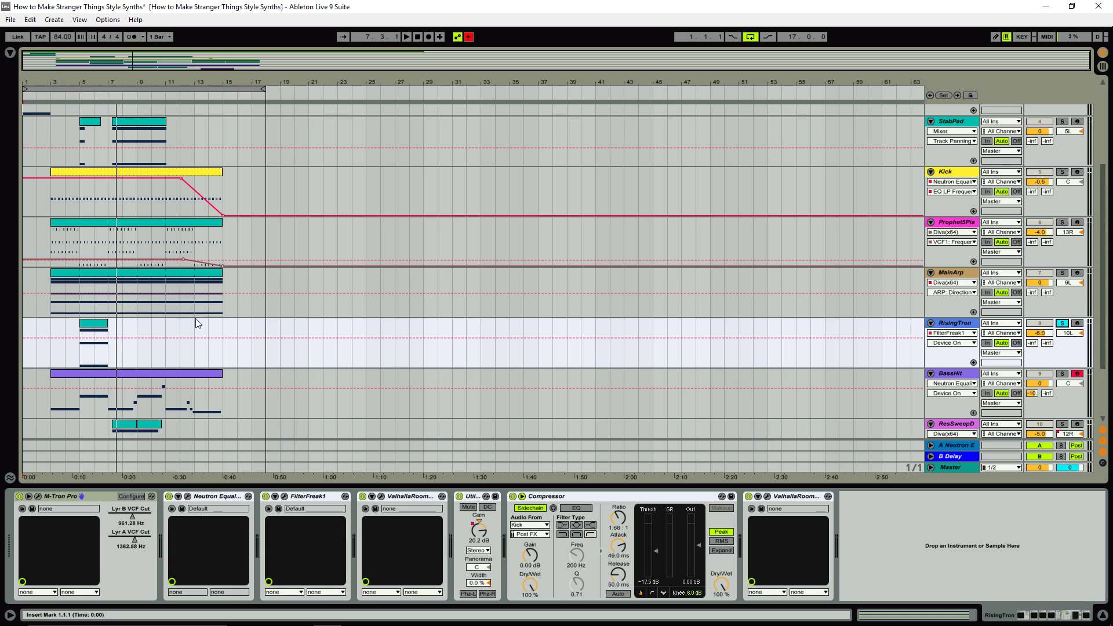
# Examine the StrangerChoir patch in M-Tron Pro, comparing the settings of the Mixed Choir and SynthTrumpet layers, and close the instrument
pyautogui.click(38, 496)
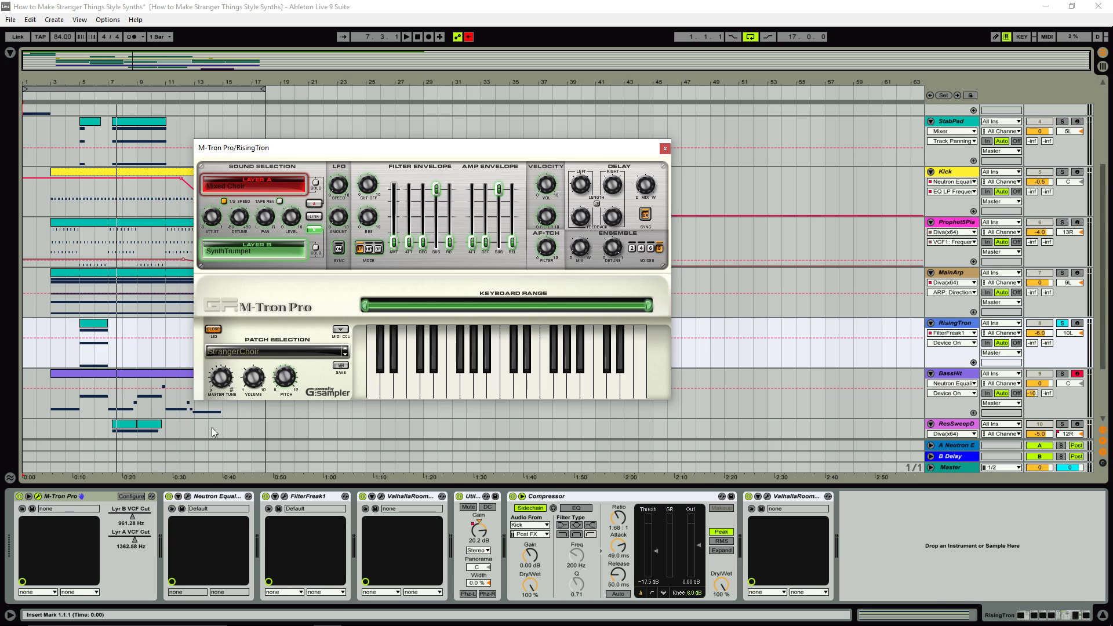
pyautogui.moveTo(345, 149); pyautogui.dragTo(453, 158)
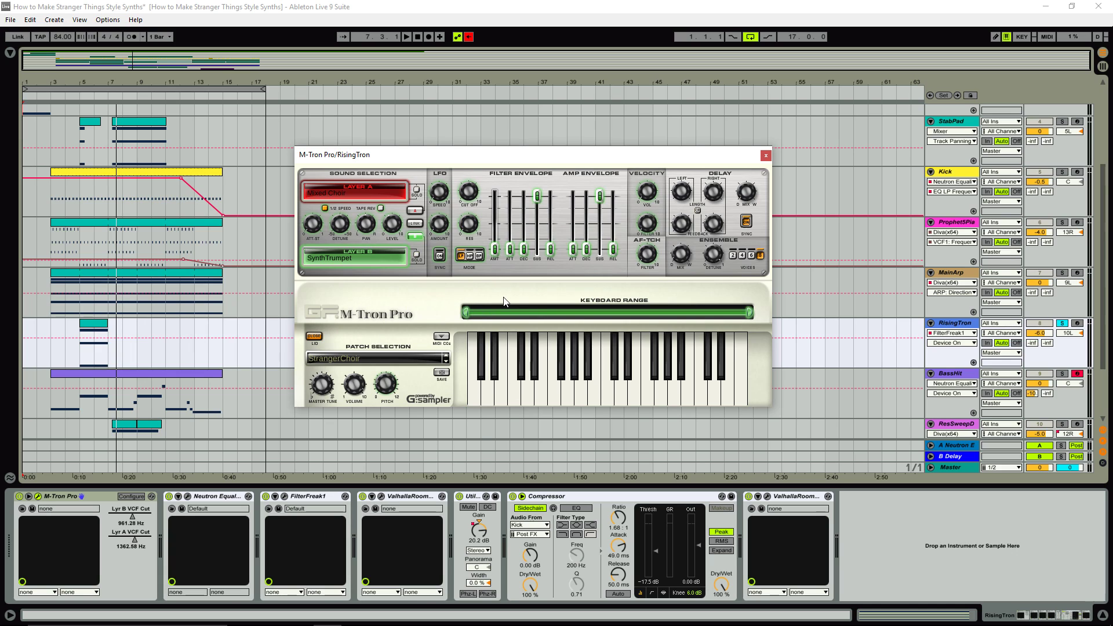
pyautogui.click(461, 255)
pyautogui.click(415, 211)
pyautogui.click(415, 235)
pyautogui.click(415, 211)
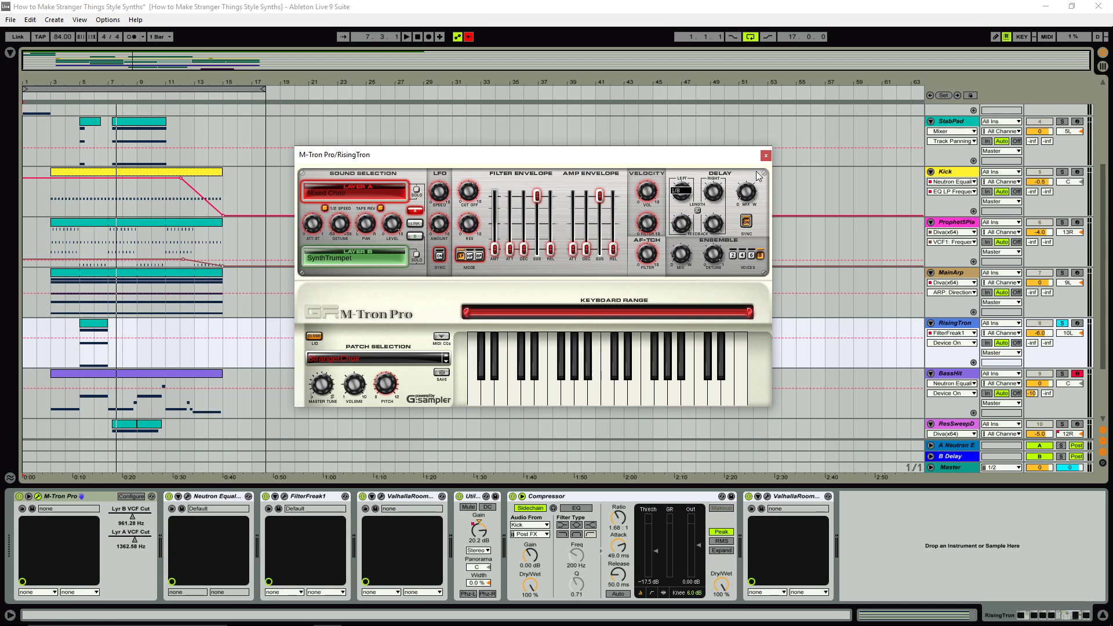
pyautogui.click(764, 155)
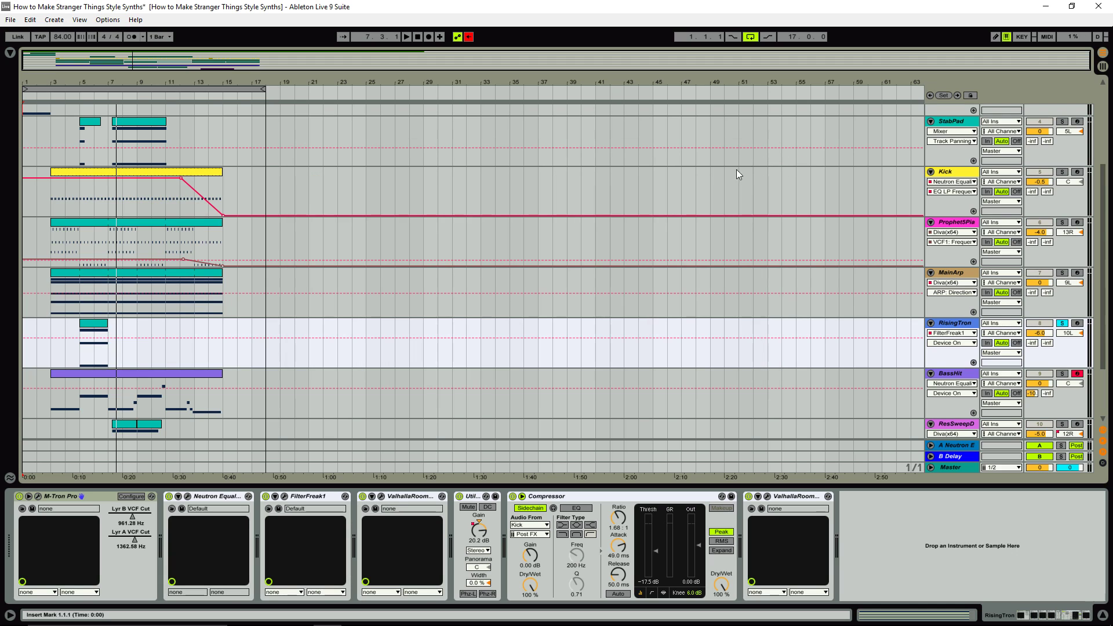
# Inspect the Neutron Equalizer curve and the FilterFreak1 settings on the RisingTron track, closing each plug-in after viewing it
pyautogui.click(187, 497)
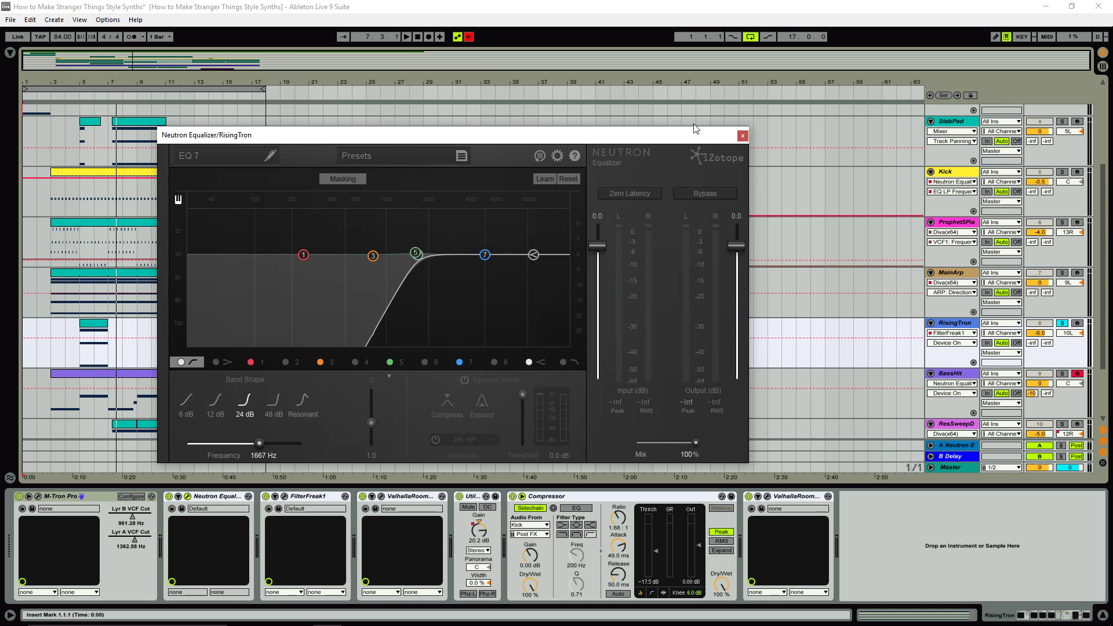
pyautogui.click(742, 136)
pyautogui.click(284, 497)
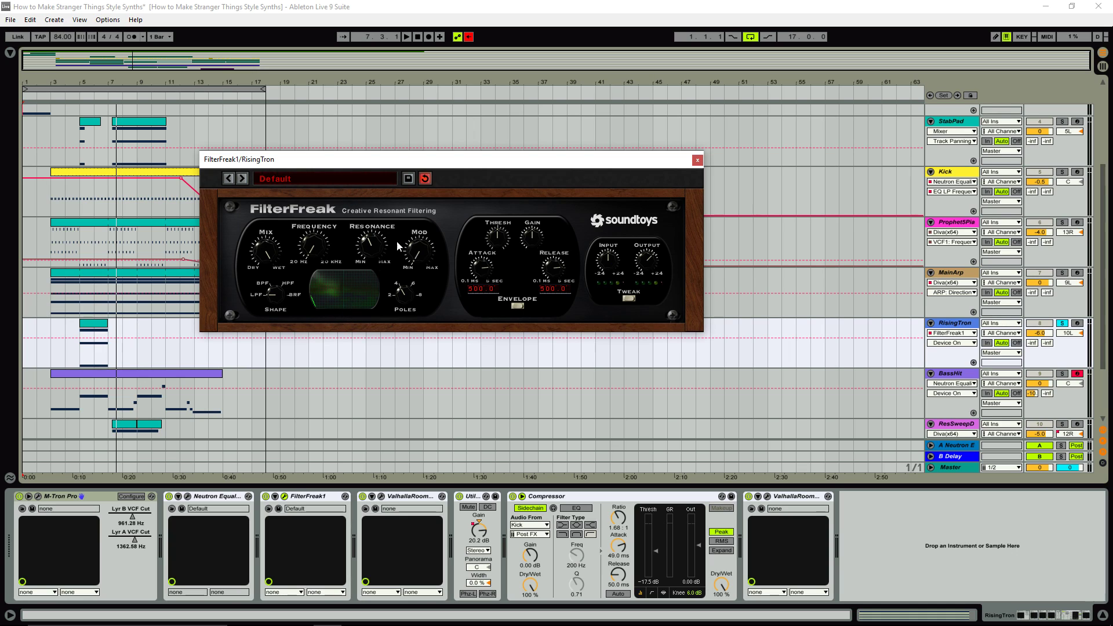
pyautogui.click(698, 160)
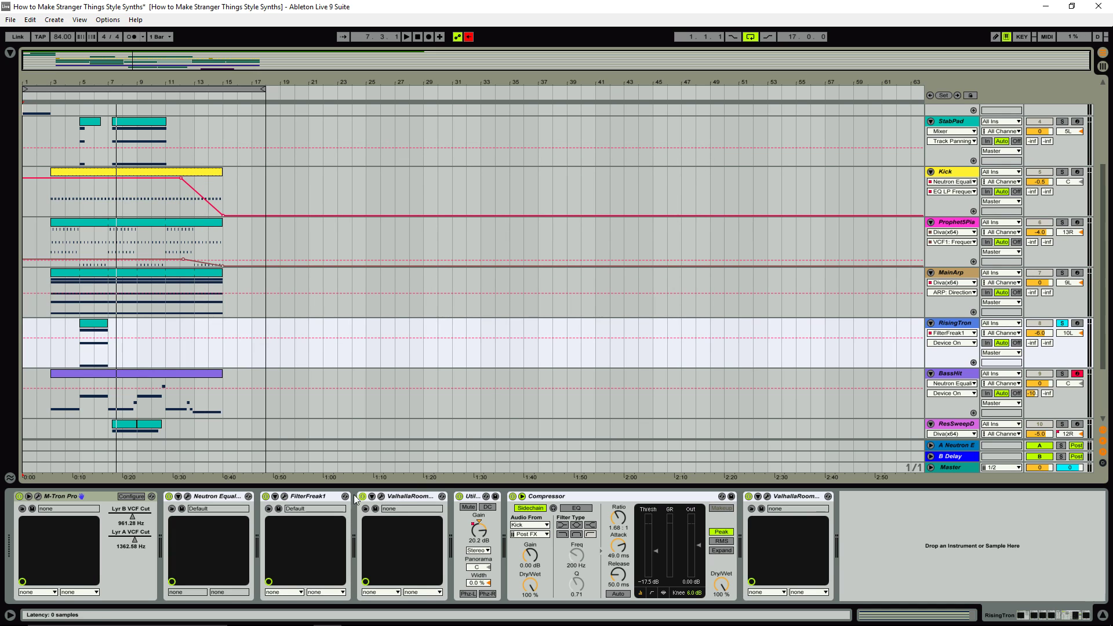
# Review the reverb settings of both ValhallaRoom plug-ins on the RisingTron track and close each one
pyautogui.click(381, 496)
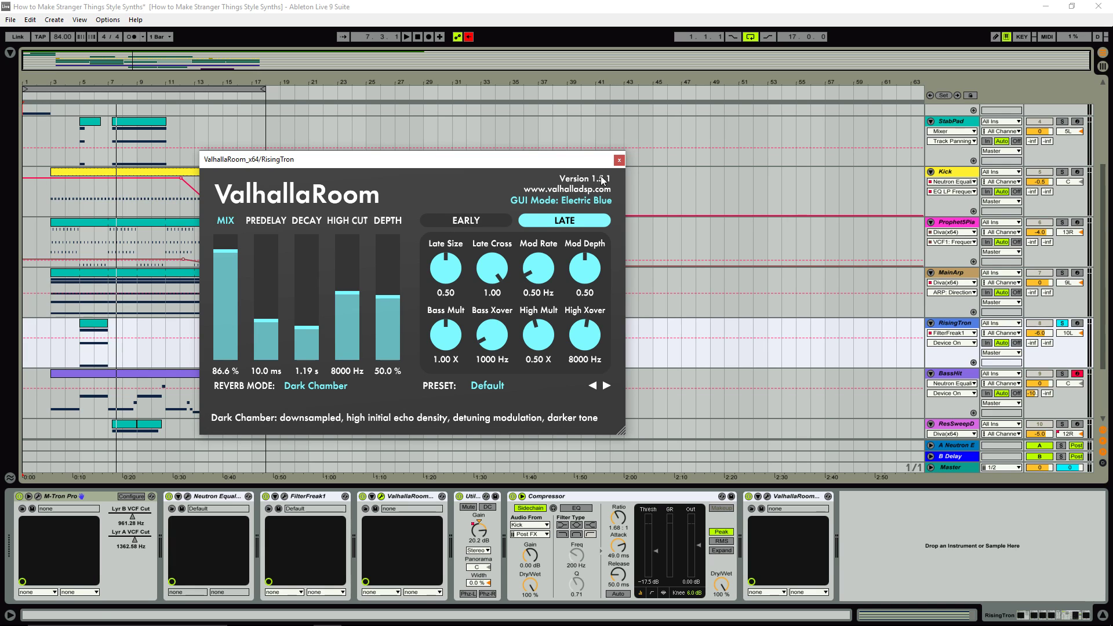
pyautogui.click(618, 160)
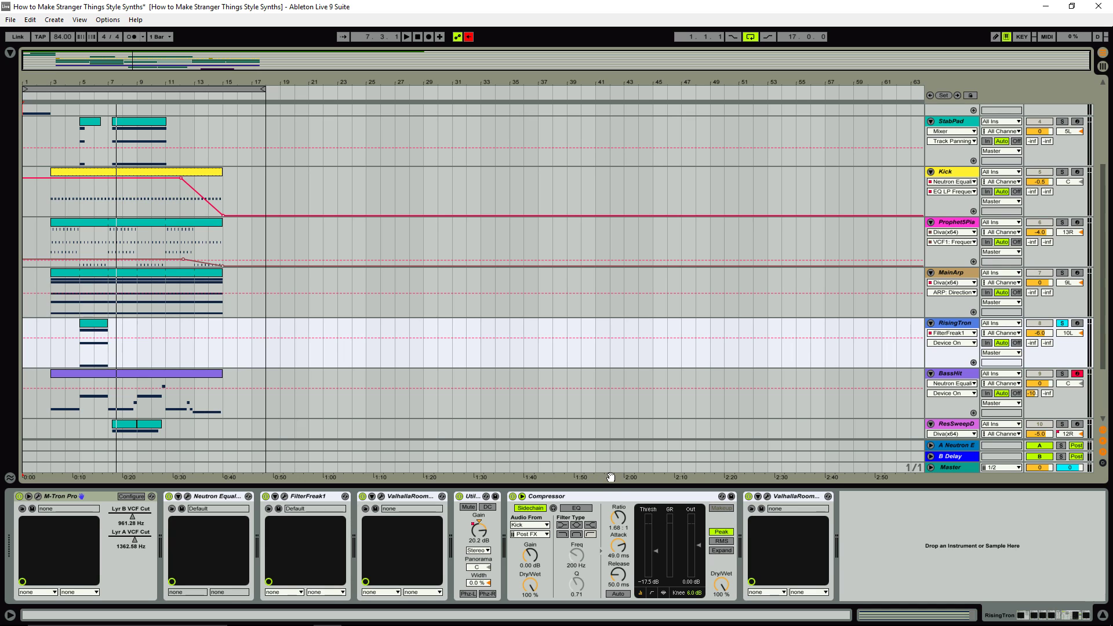
pyautogui.click(767, 496)
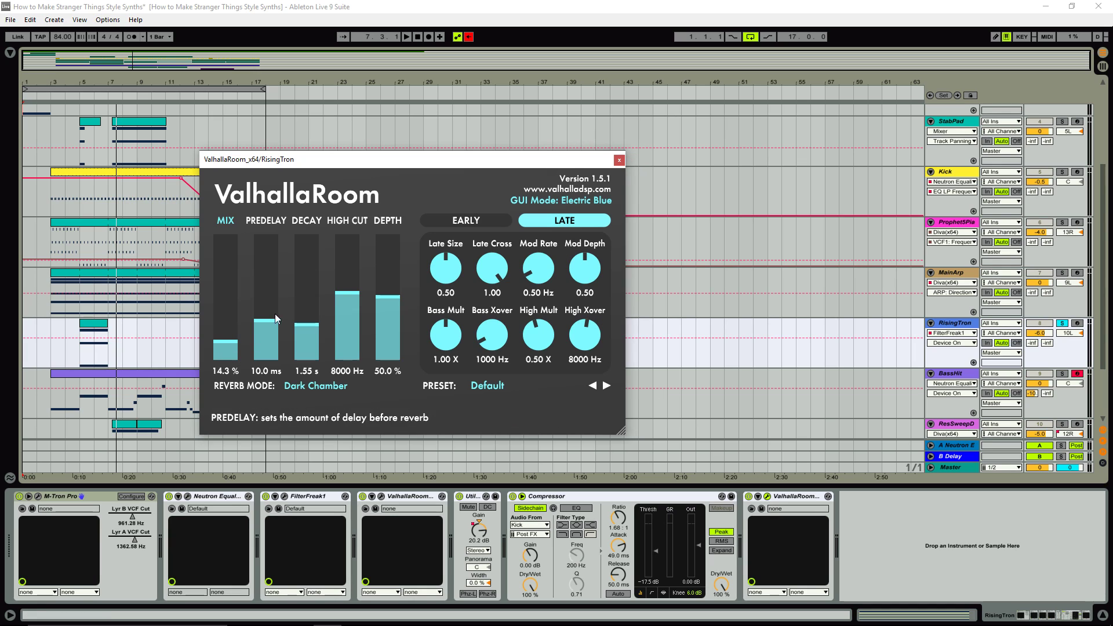
pyautogui.click(618, 161)
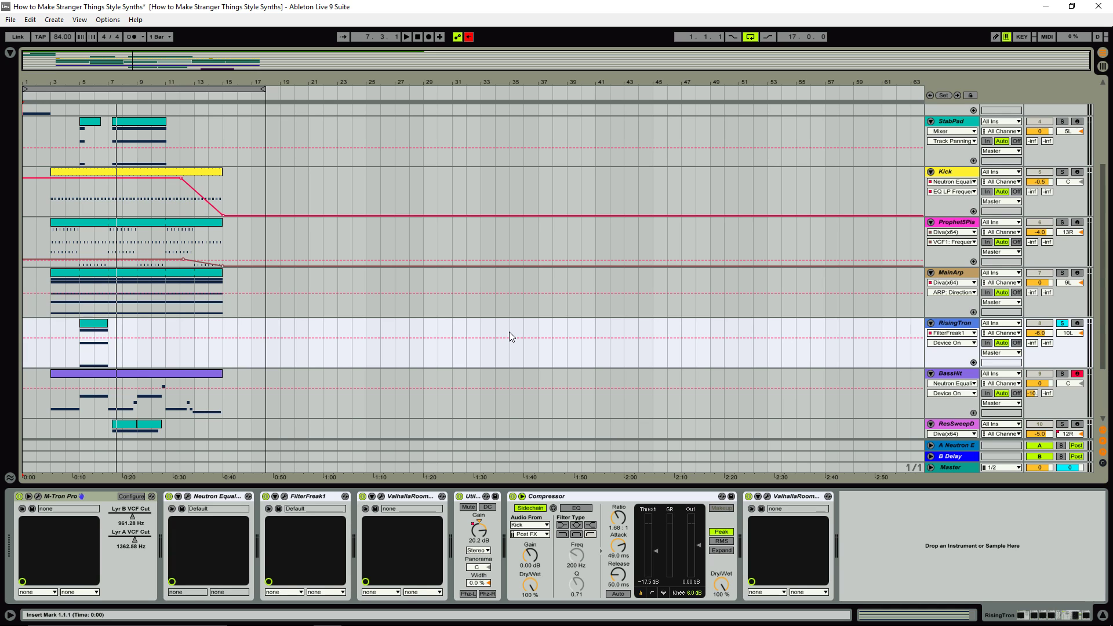
# Solo the BassHit track instead of RisingTron, play its bassline from bar 3 and from around bar 8, and stop playback
pyautogui.scroll(-3, 638, 284)
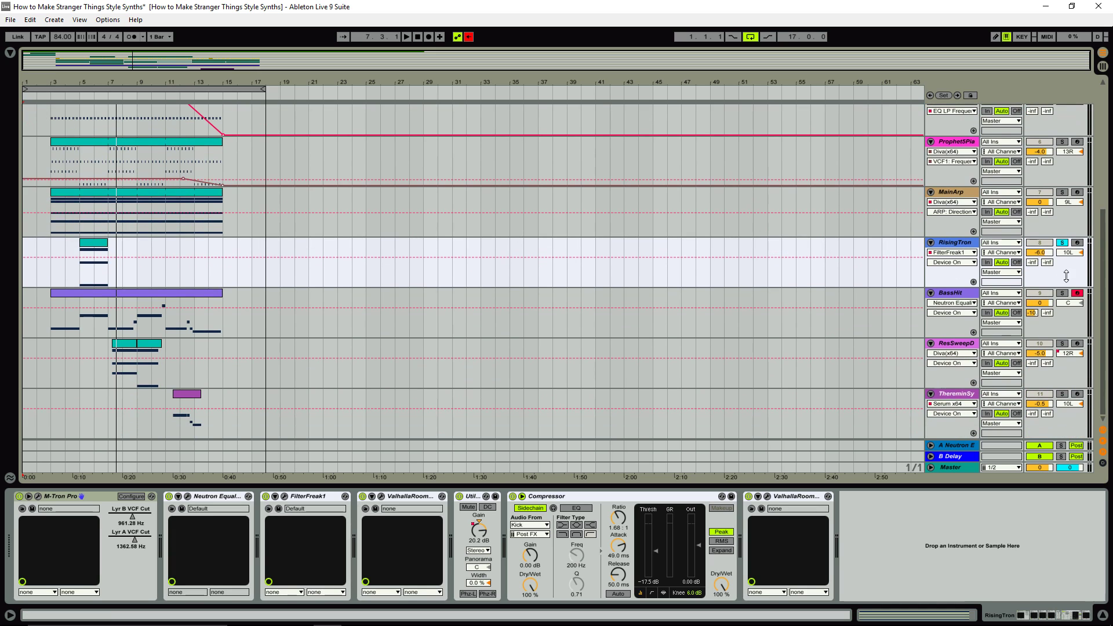
pyautogui.click(1062, 294)
pyautogui.click(44, 94)
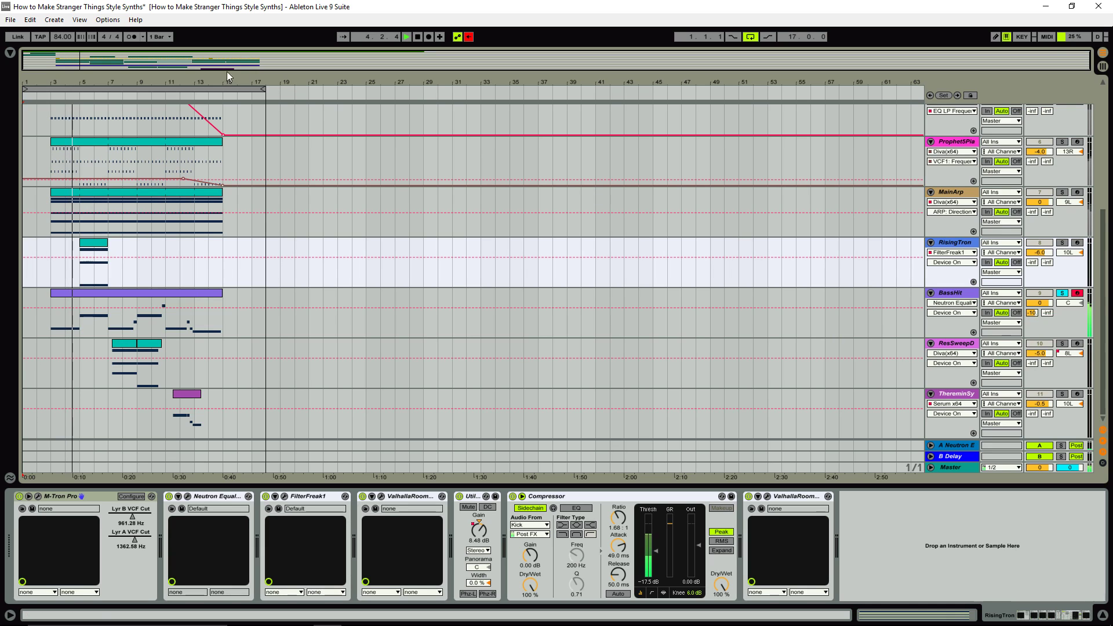
pyautogui.click(128, 96)
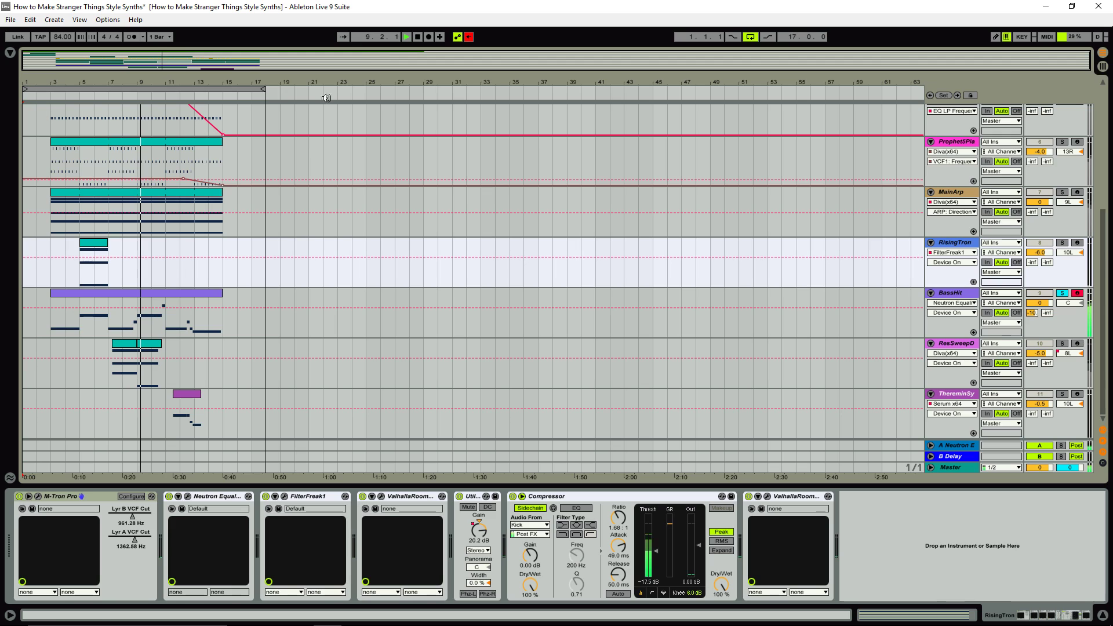
pyautogui.click(299, 257)
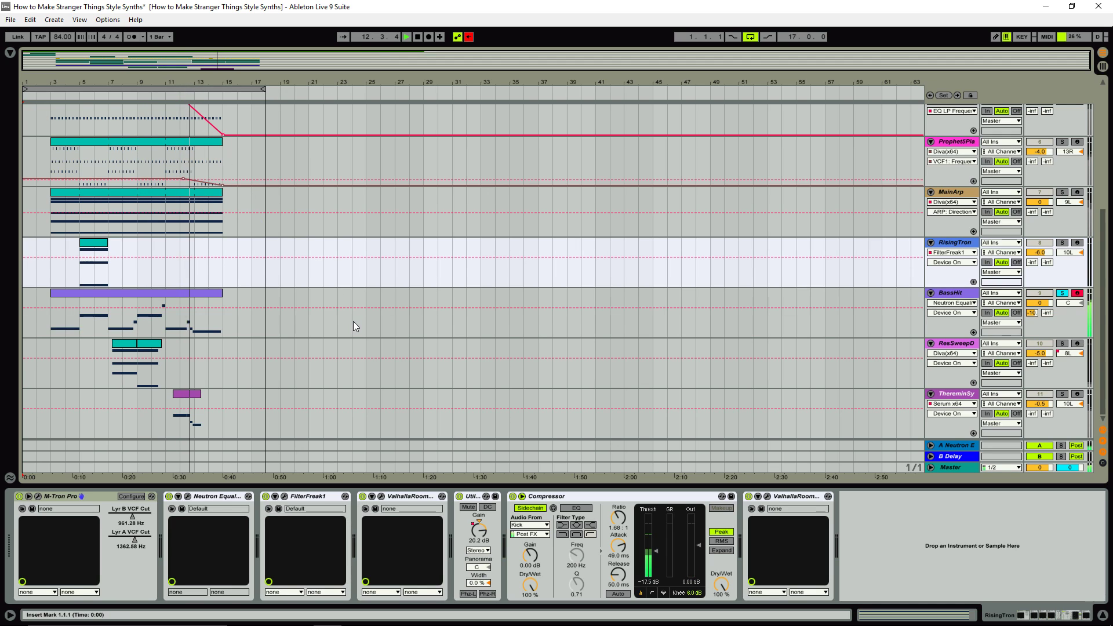
pyautogui.click(417, 37)
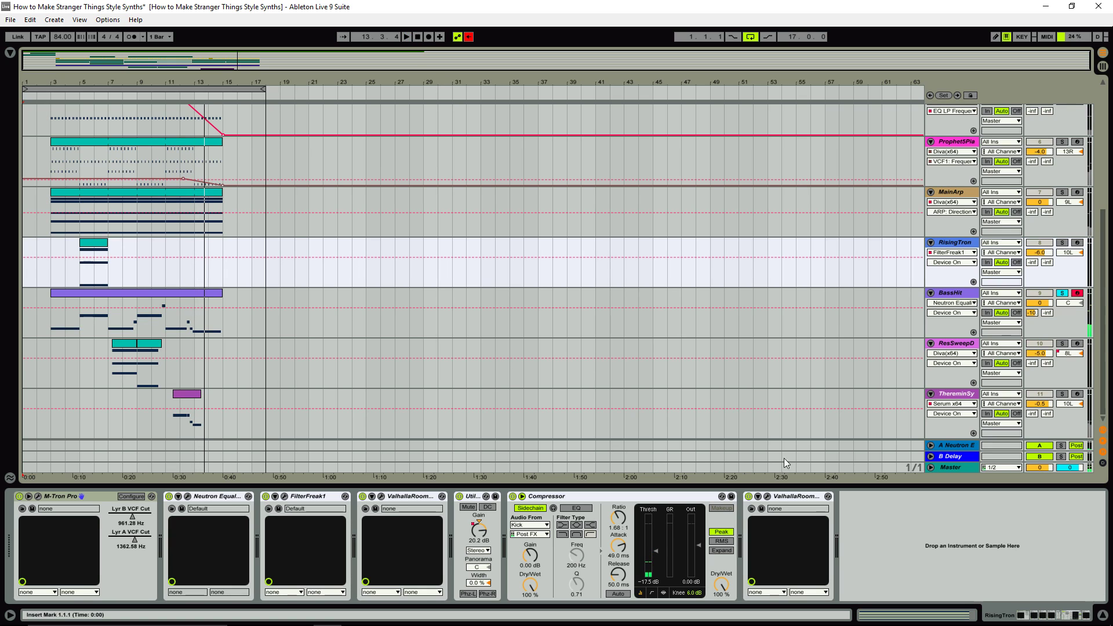
# Audition the BassHit track's StrangerBass patch in Diva, comparing it with Chorus1 off and on, and close the synth
pyautogui.click(365, 291)
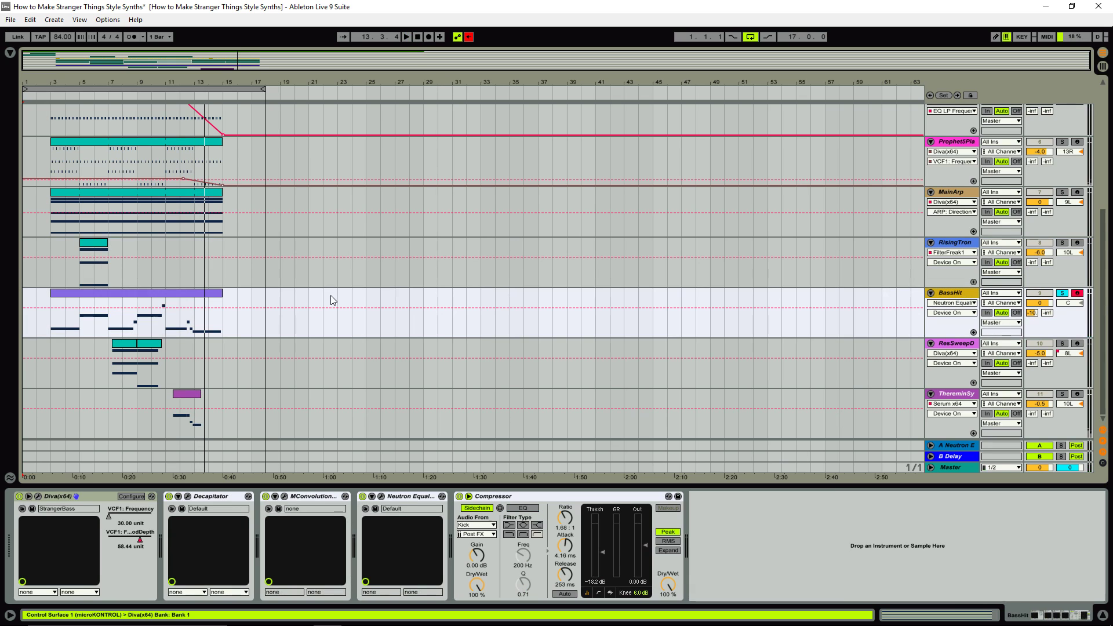
pyautogui.click(39, 496)
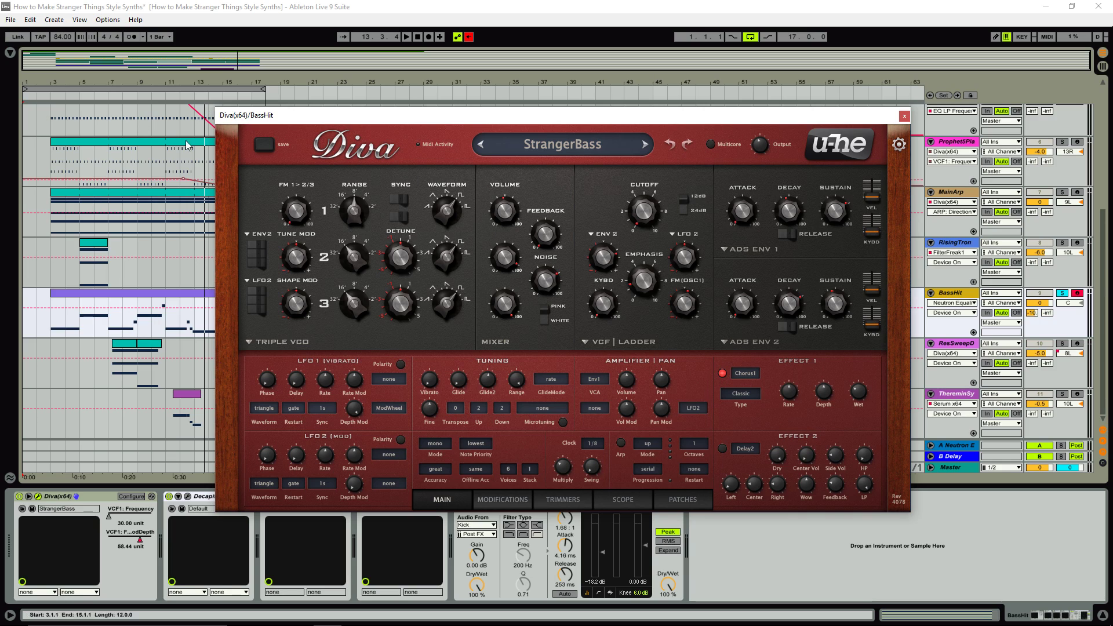
pyautogui.click(46, 96)
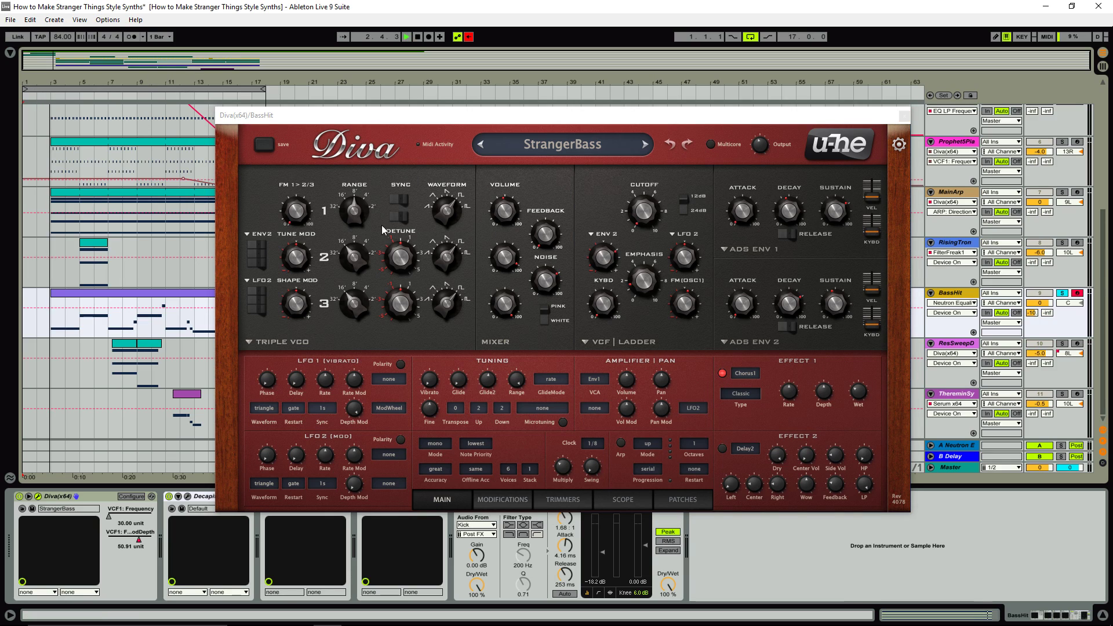
pyautogui.click(723, 374)
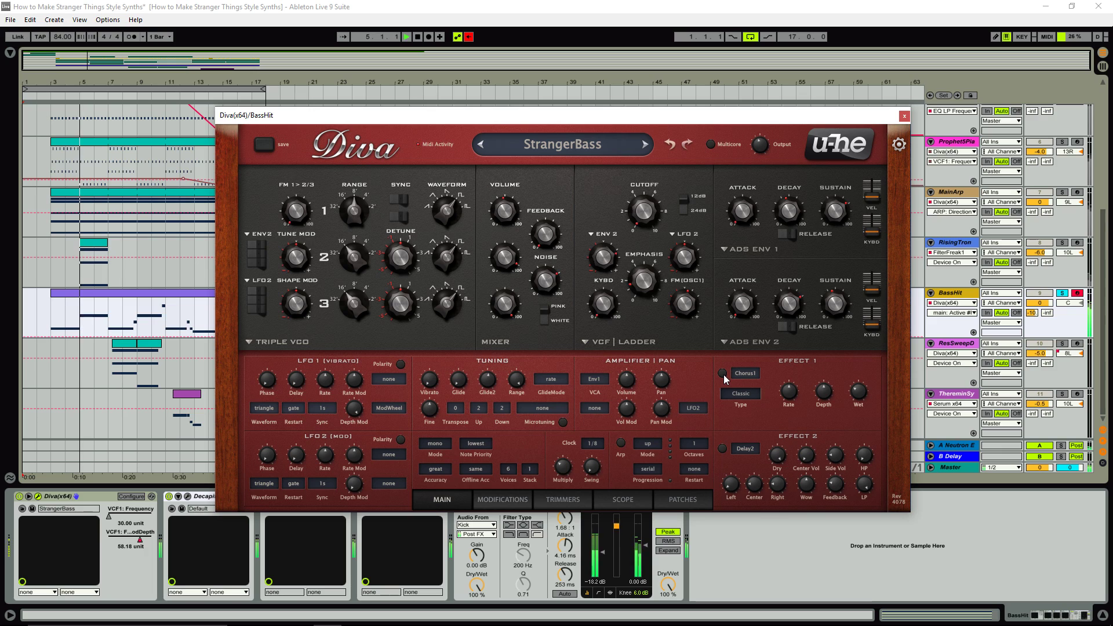
pyautogui.click(723, 374)
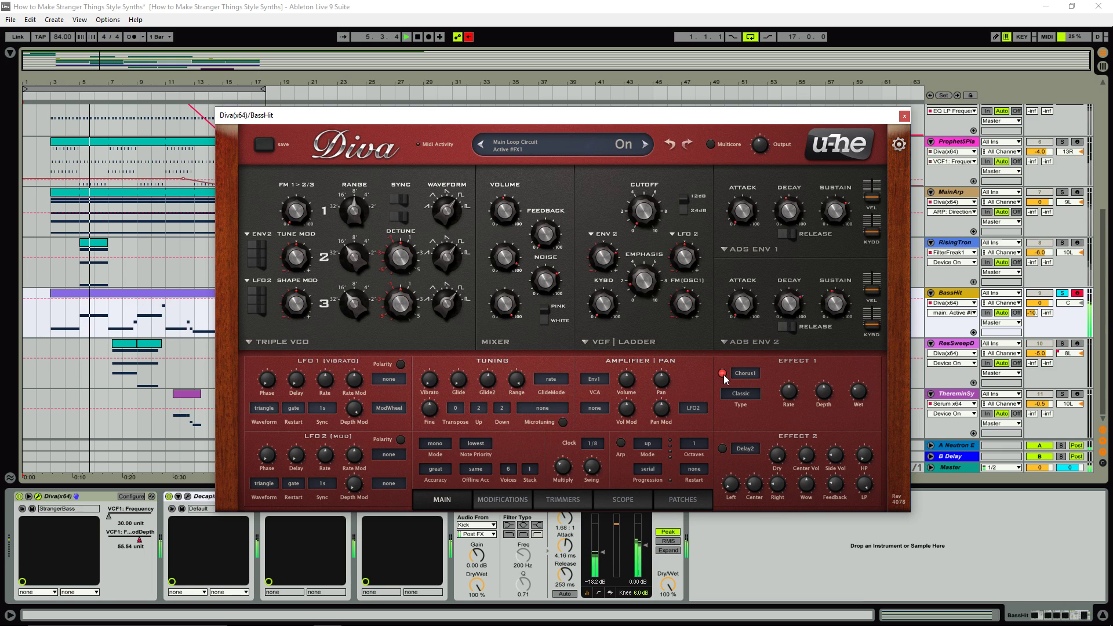
pyautogui.click(108, 95)
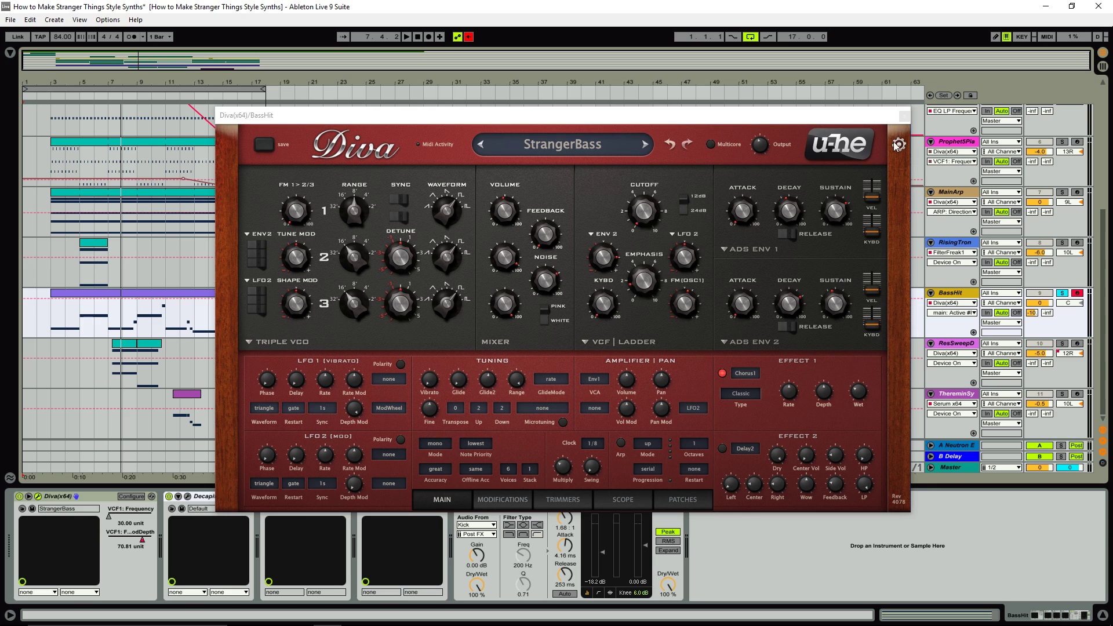
pyautogui.click(903, 115)
# Inspect the Decapitator saturation settings on the BassHit track and close the plug-in
pyautogui.click(183, 506)
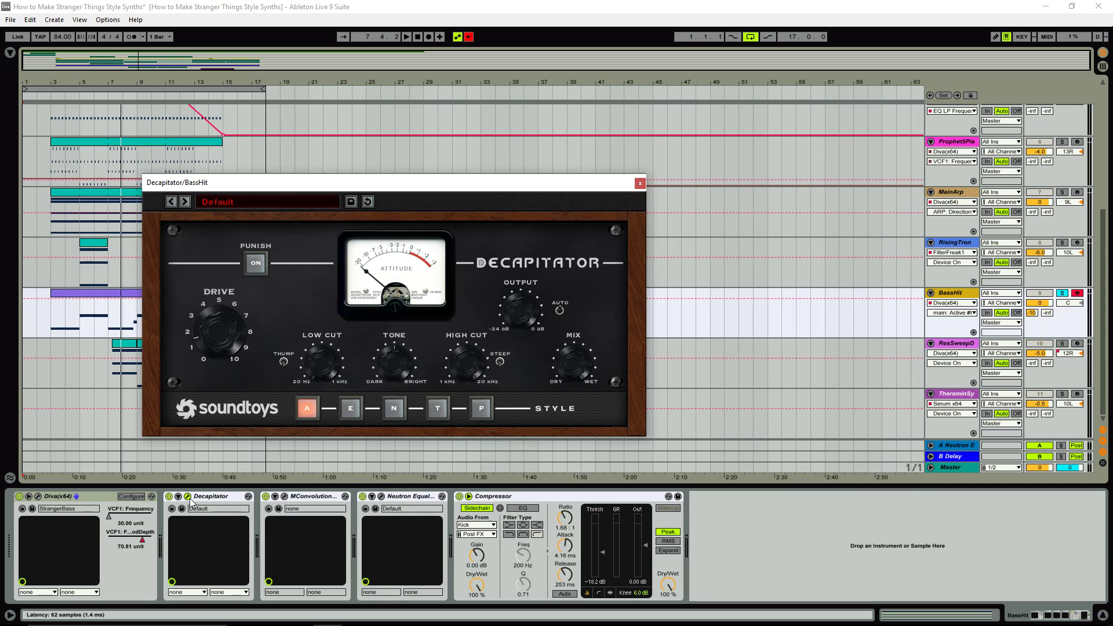
pyautogui.click(639, 184)
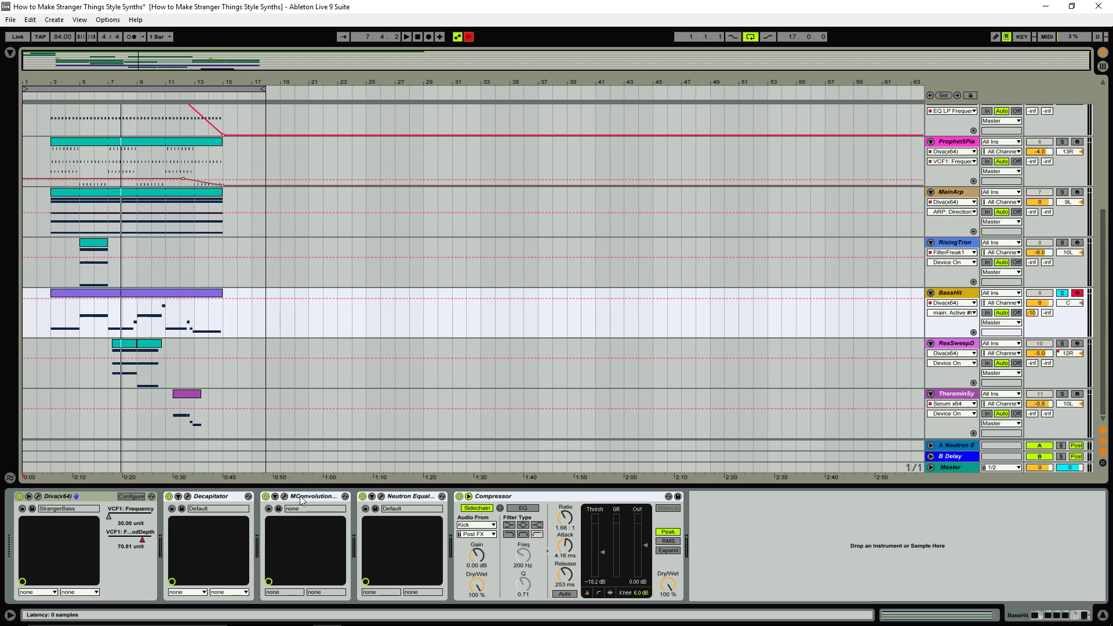
# Inspect the Neutron Equalizer curve on the BassHit track and close the plug-in
pyautogui.click(381, 496)
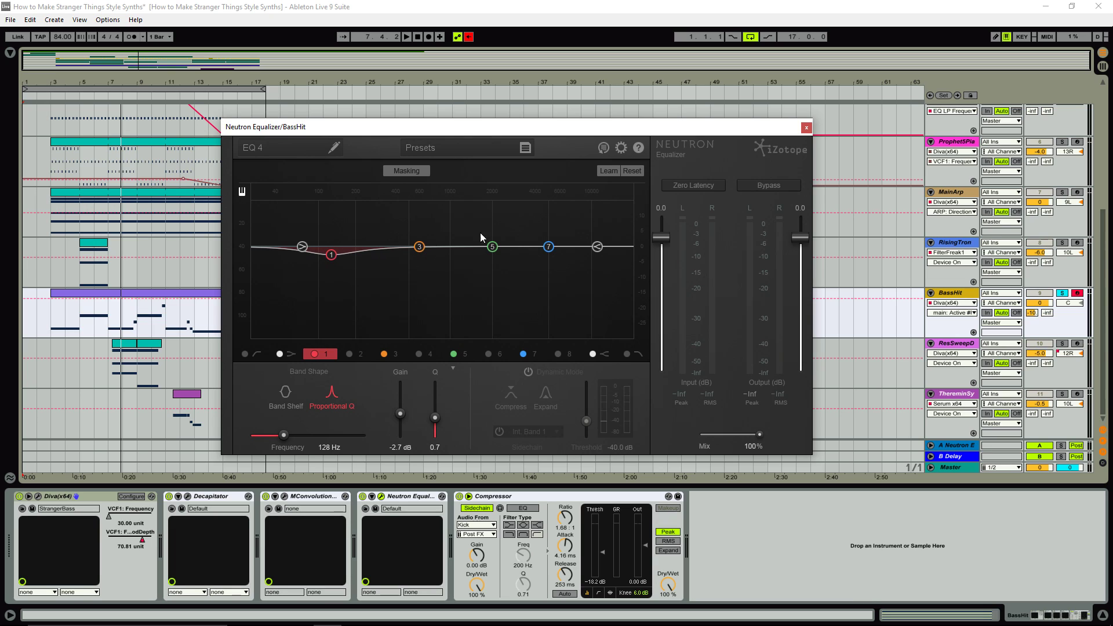
pyautogui.click(806, 127)
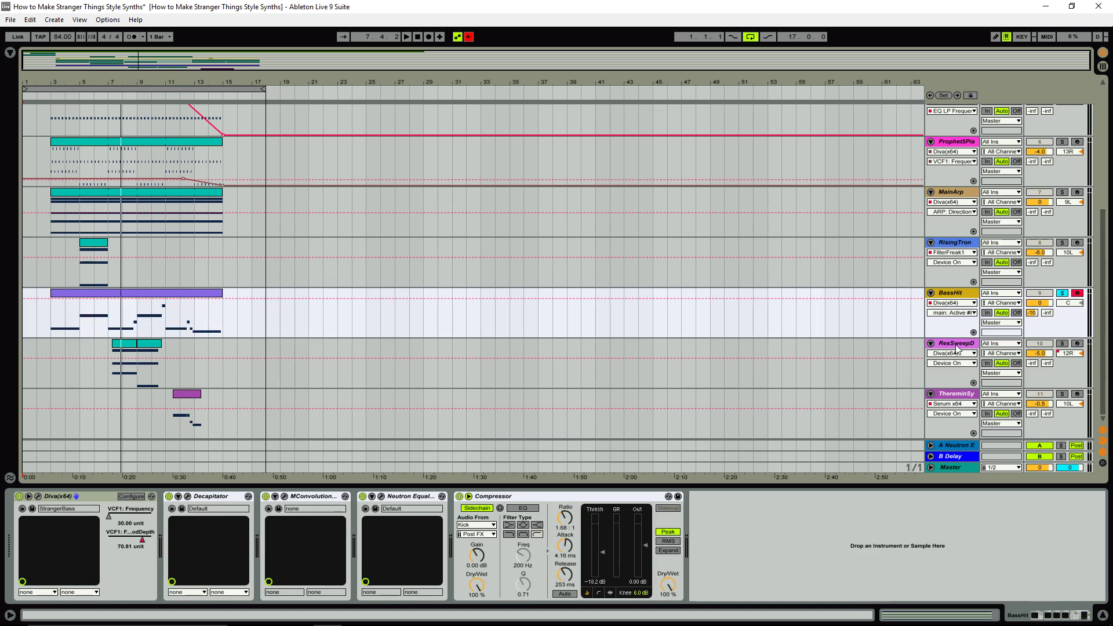
# Solo the ResSweepDown track instead of BassHit, play its part from bar 7, and stop playback
pyautogui.click(1072, 344)
pyautogui.click(1062, 343)
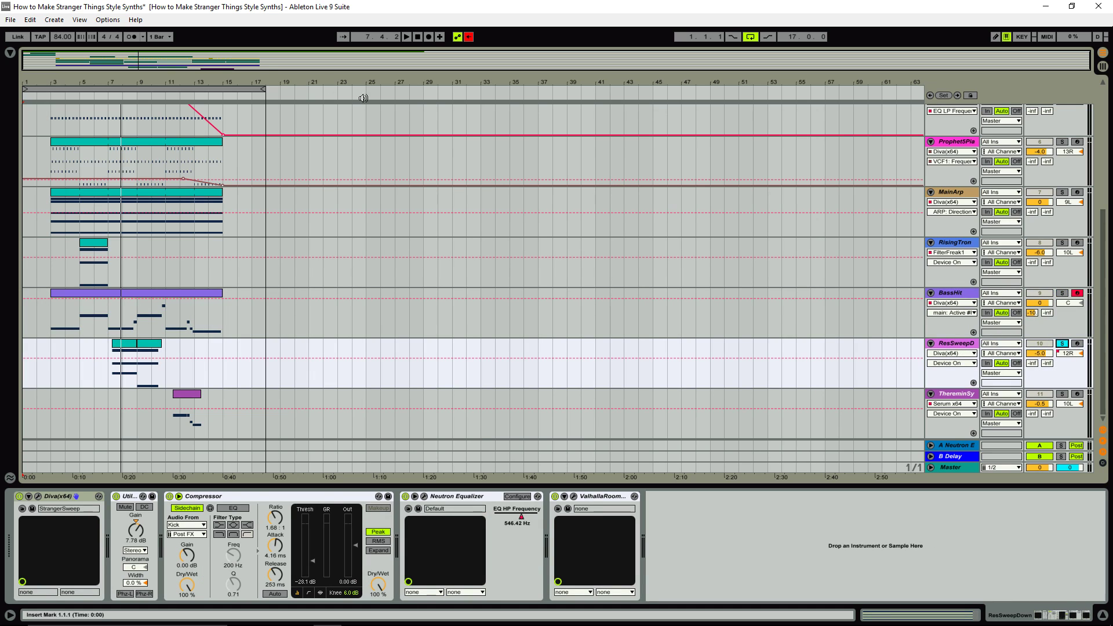
pyautogui.click(110, 97)
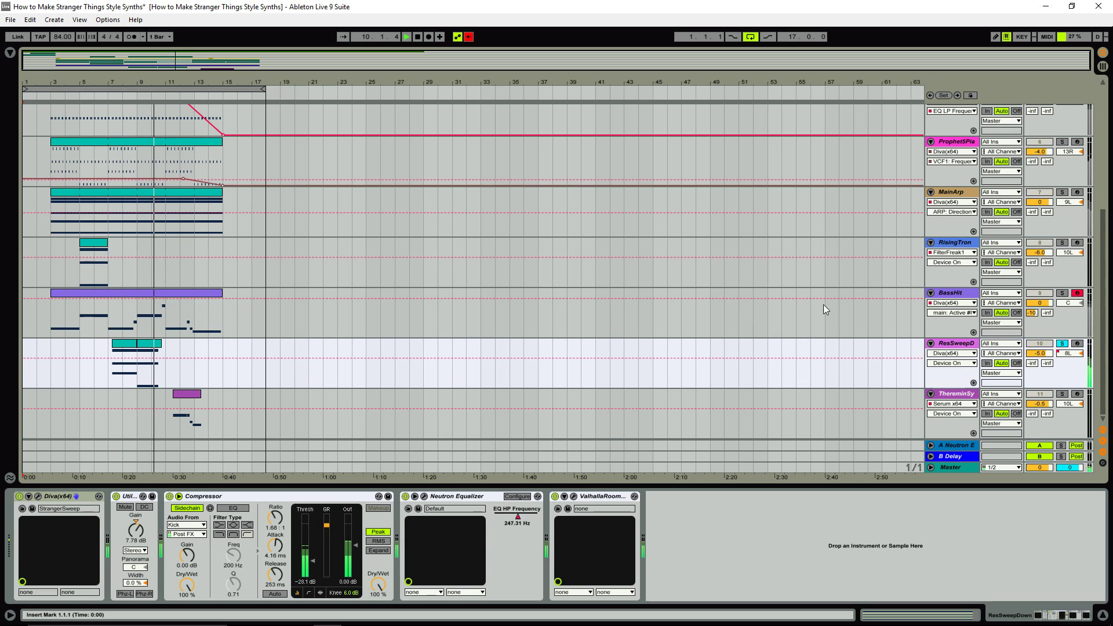
pyautogui.press('space')
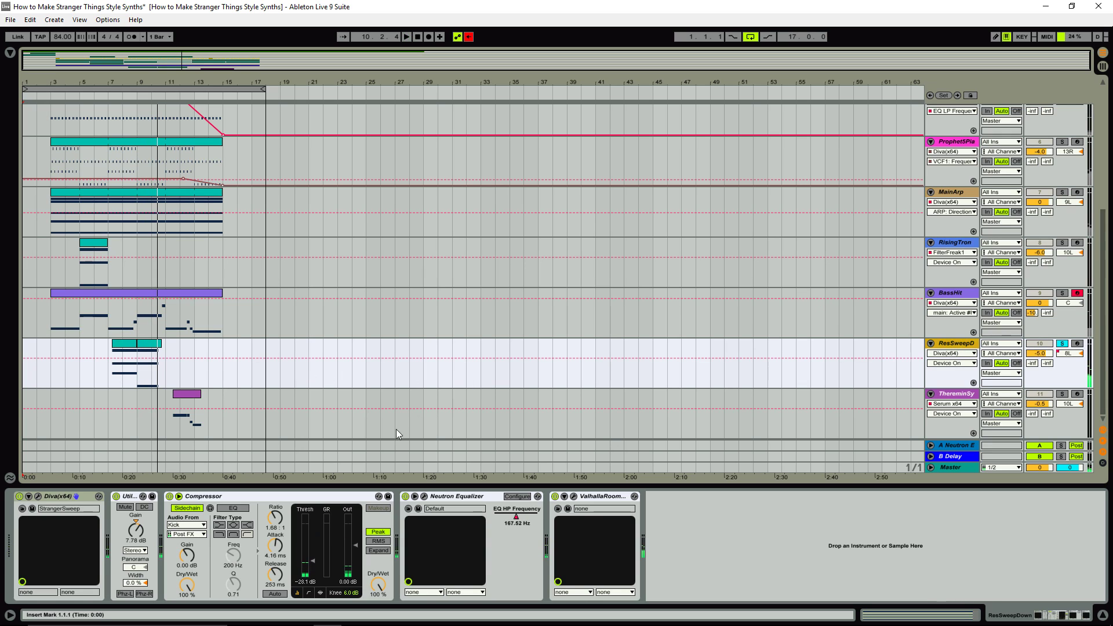
# Examine the chord notes in both ResSweepDown clips with the synth window closed, and return to the track's device chain
pyautogui.click(37, 496)
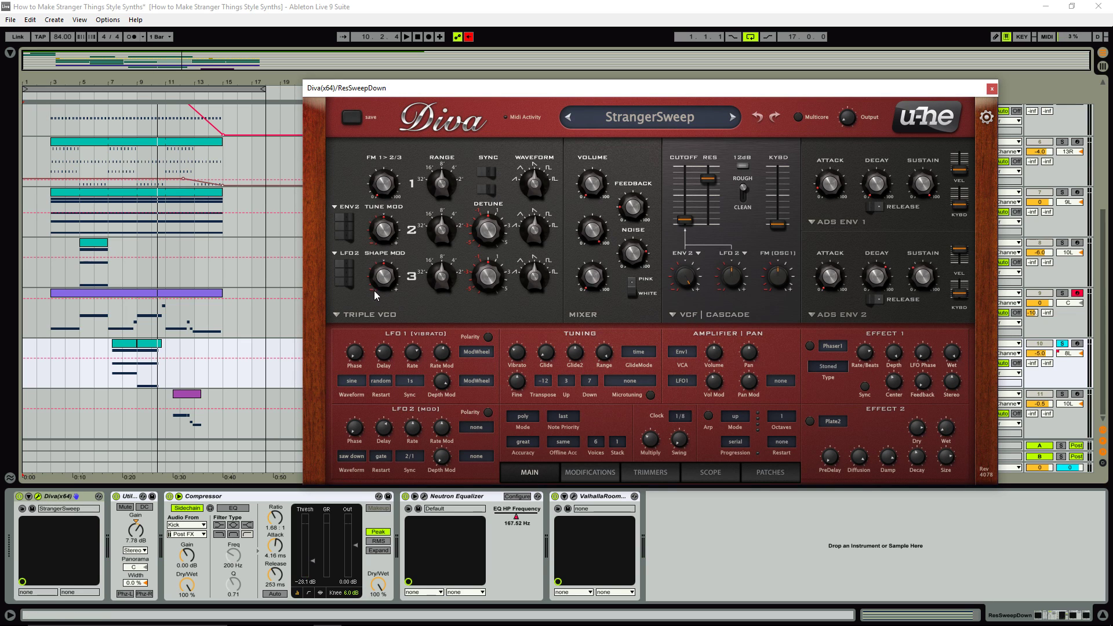
pyautogui.doubleClick(121, 347)
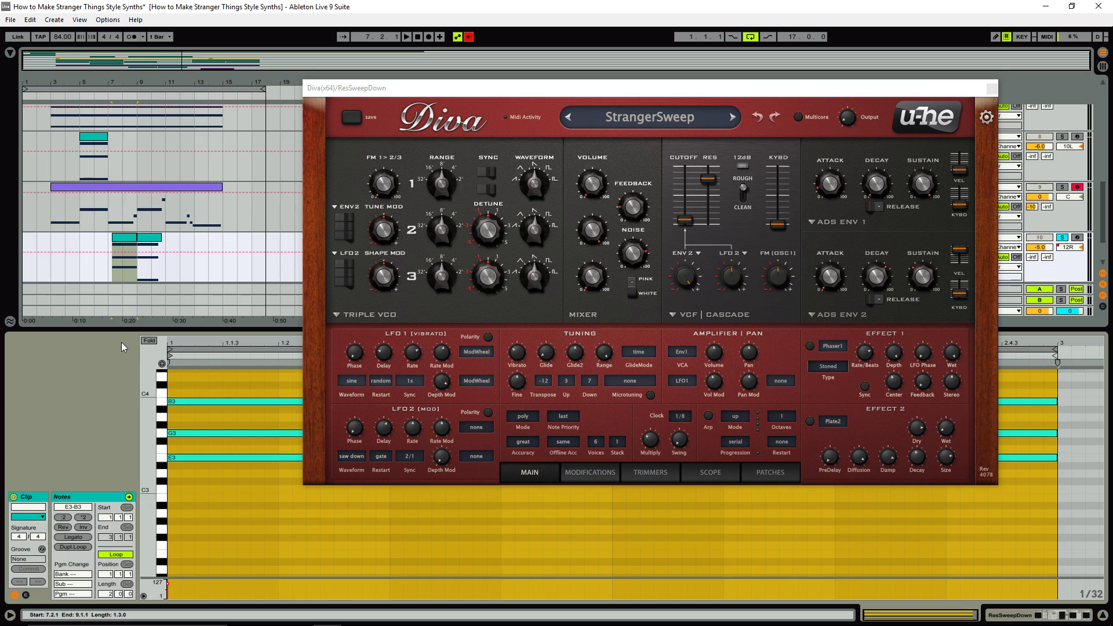
pyautogui.click(991, 88)
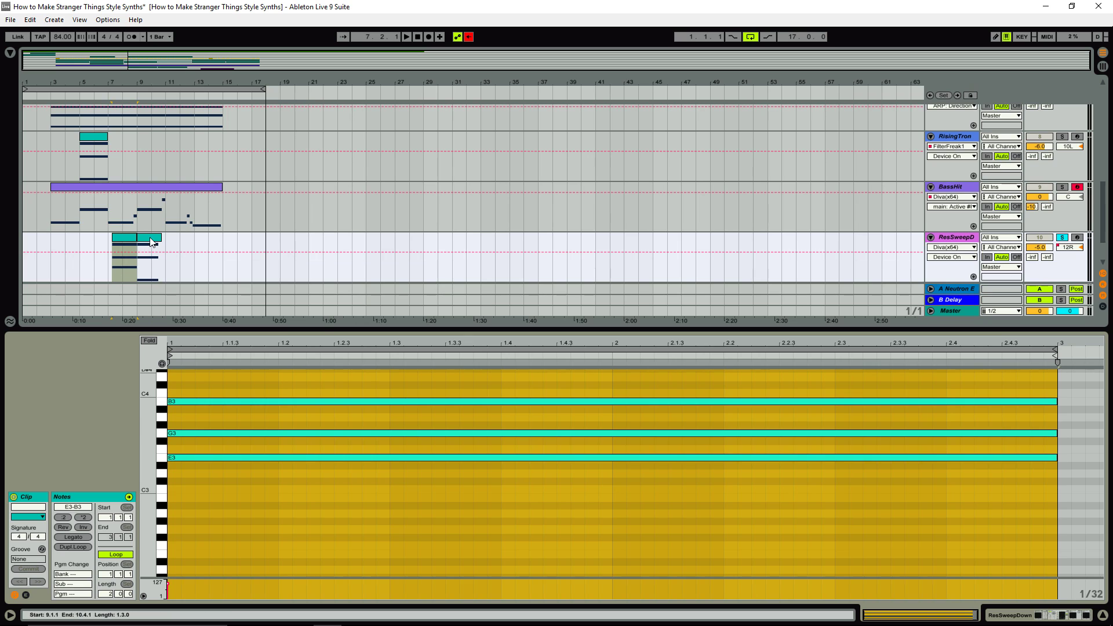
pyautogui.click(150, 258)
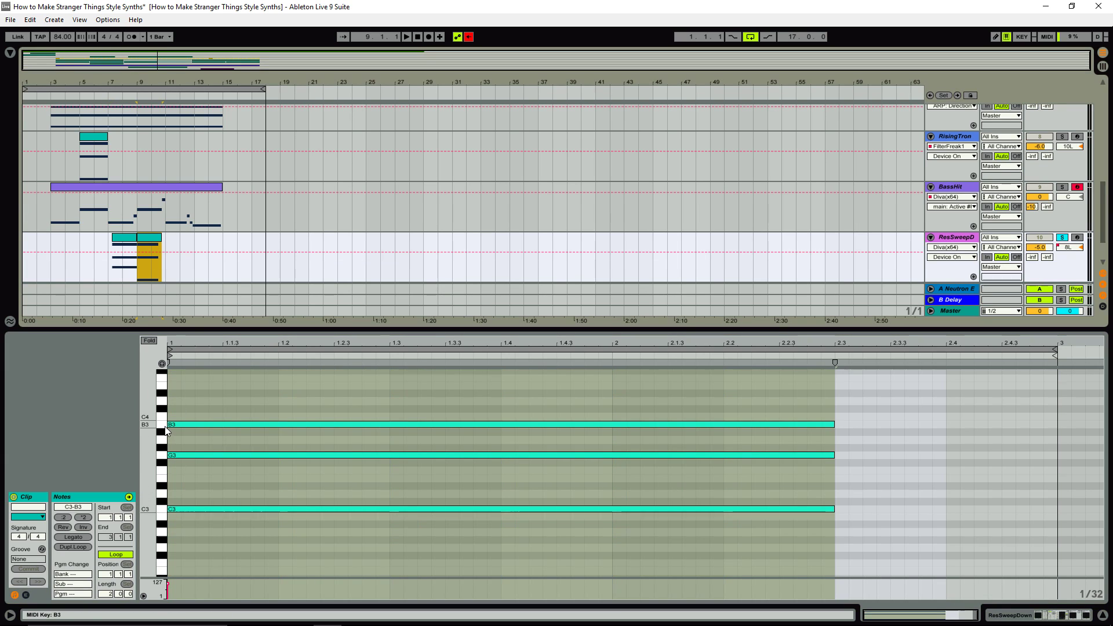
pyautogui.click(1016, 619)
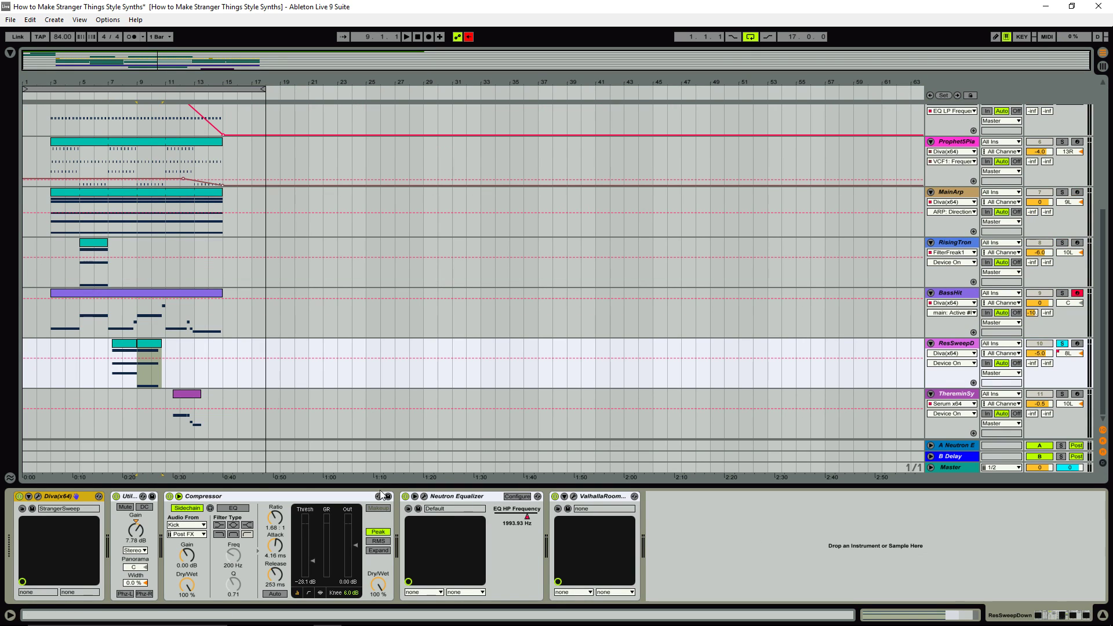
# Audition the ResSweepDown track's StrangerSweep patch in Diva from bar 7, stop playback, and close the synth
pyautogui.click(39, 496)
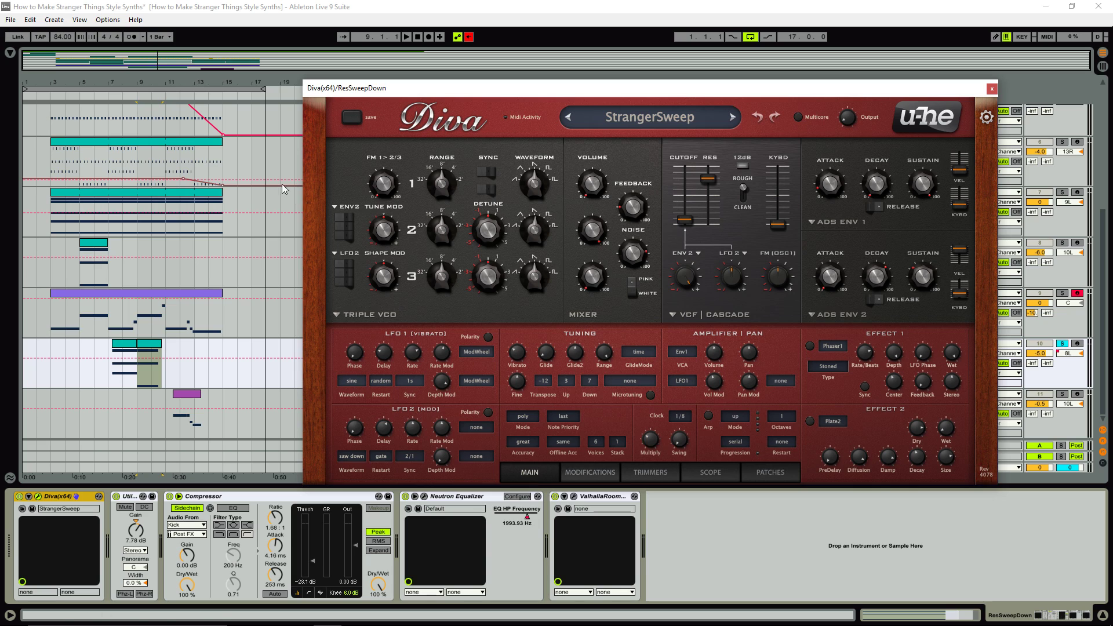
pyautogui.click(105, 96)
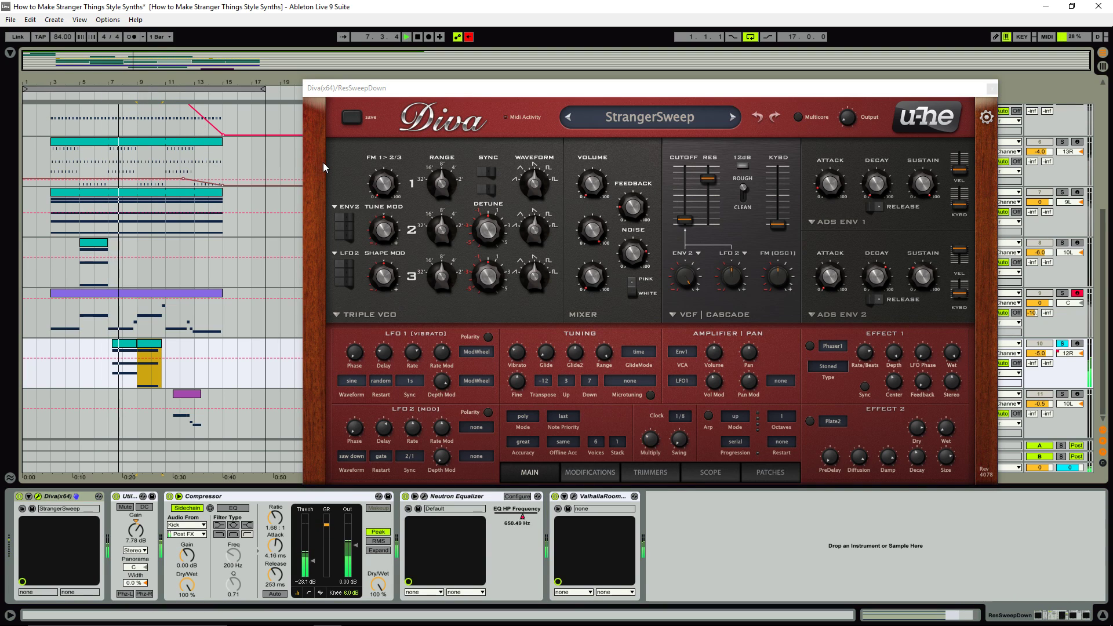
pyautogui.press('space')
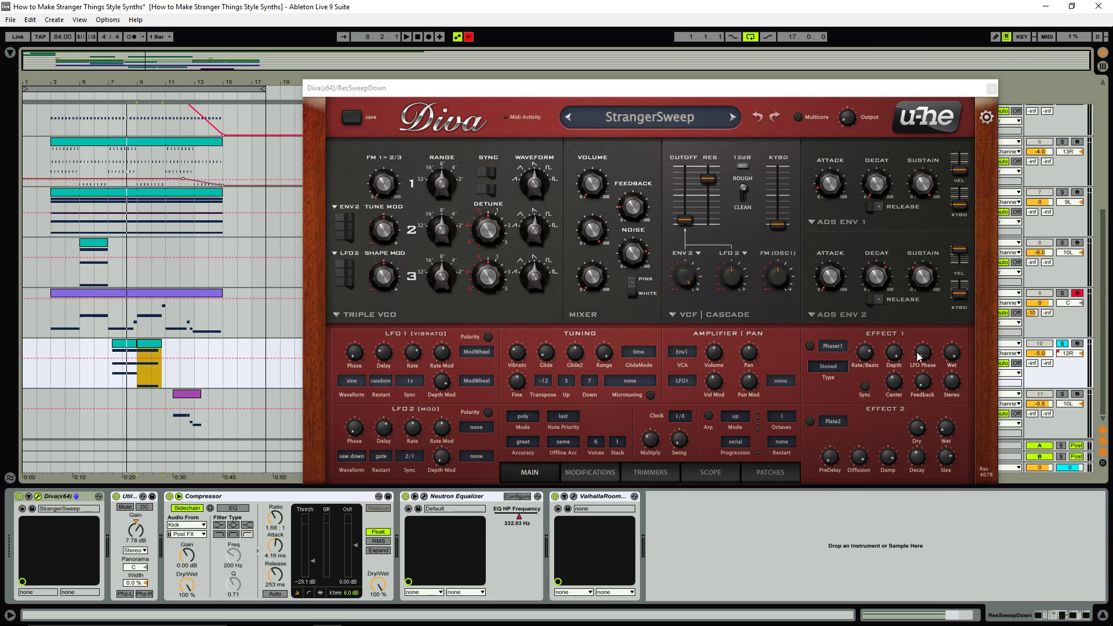
pyautogui.click(991, 88)
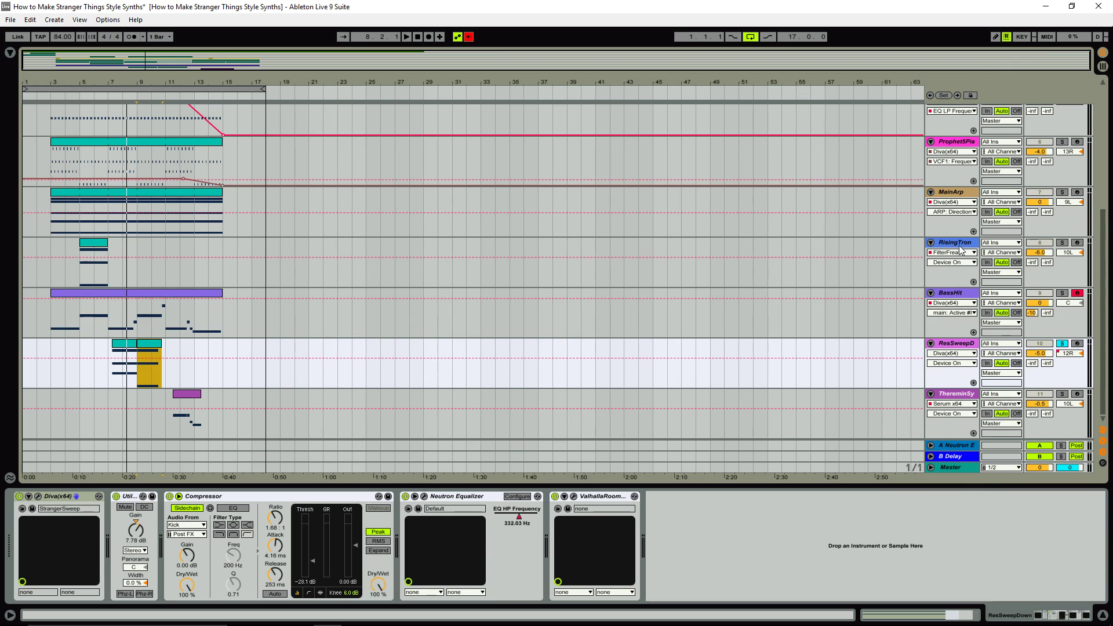
# Solo the ThereminSynth track instead of ResSweepDown and play its melody from around bar 10
pyautogui.click(959, 392)
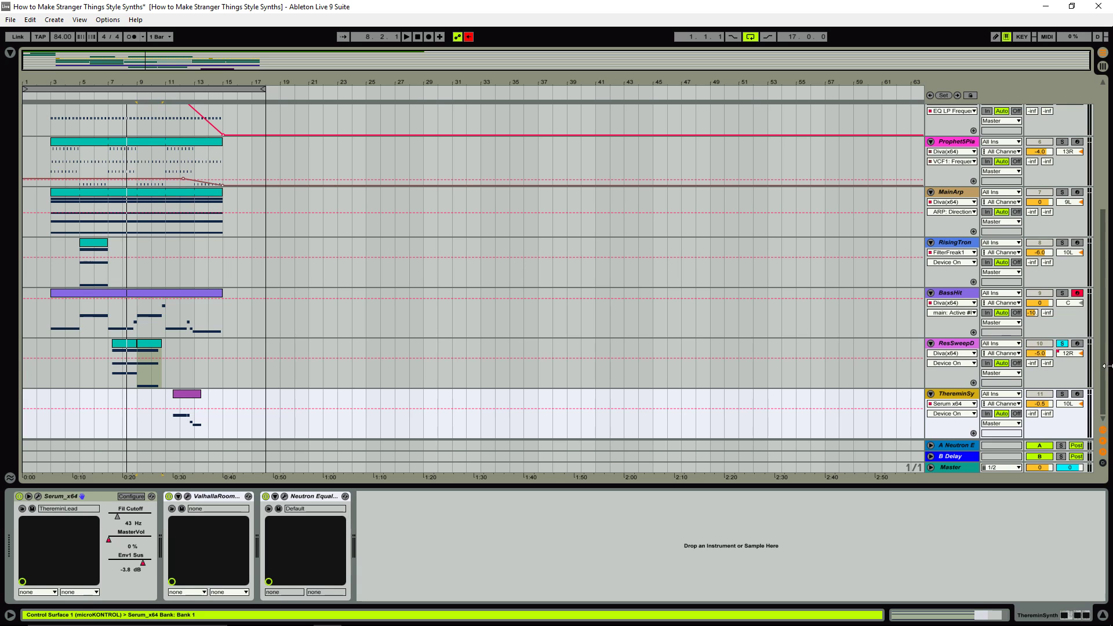
pyautogui.click(1061, 394)
pyautogui.click(160, 93)
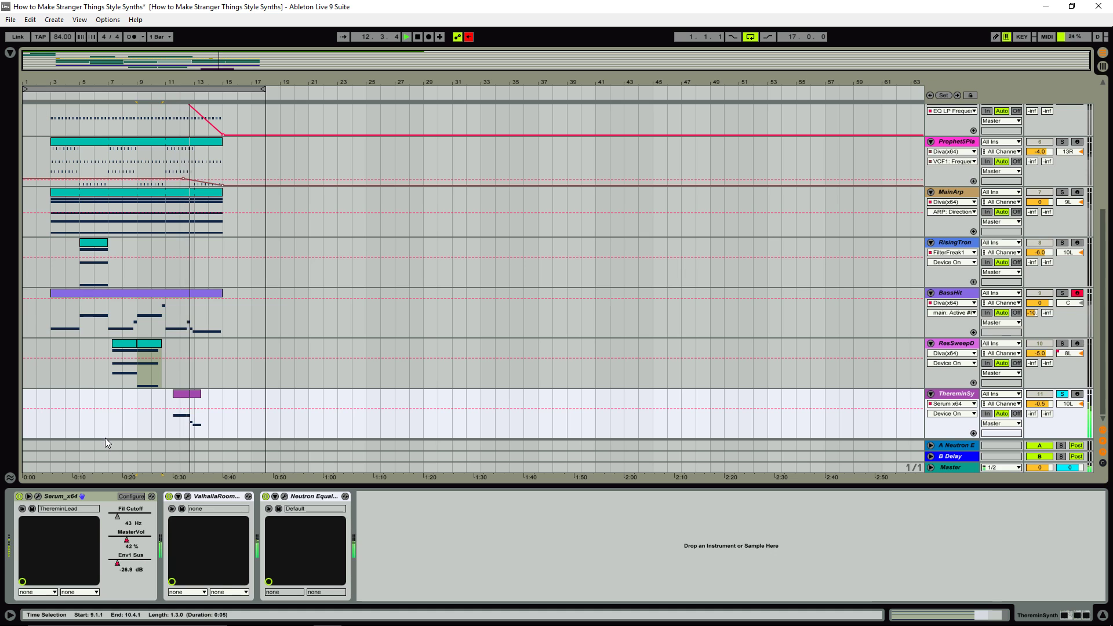
# Examine the ThereminLead patch in Serum, including LFO 1, while replaying the ThereminSynth melody from around bar 11
pyautogui.click(39, 496)
pyautogui.moveTo(445, 108); pyautogui.dragTo(615, 109)
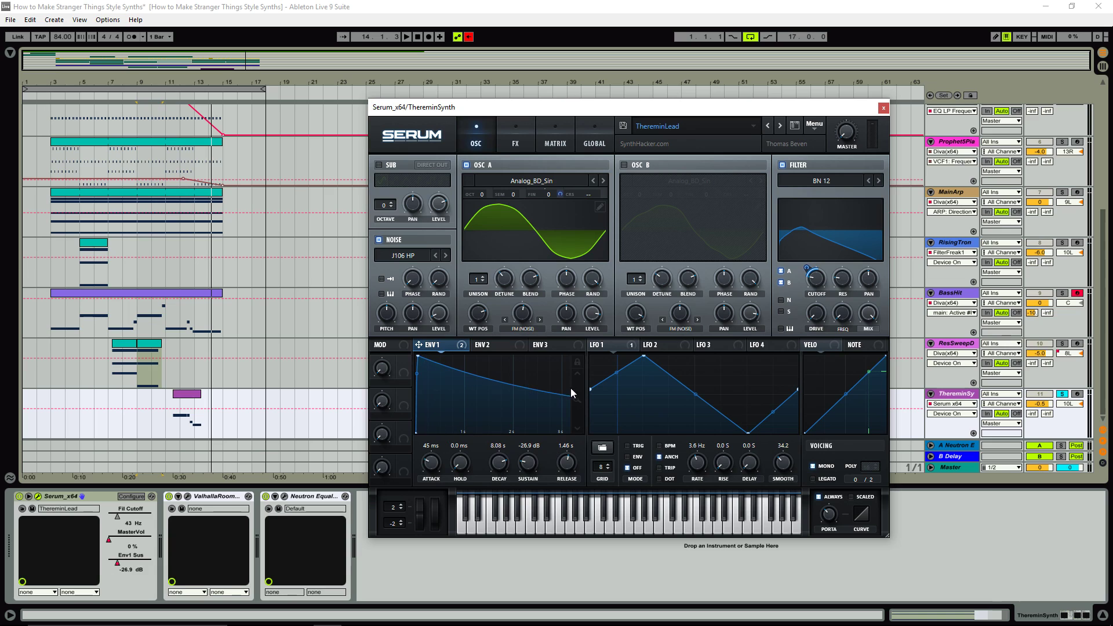
pyautogui.click(168, 96)
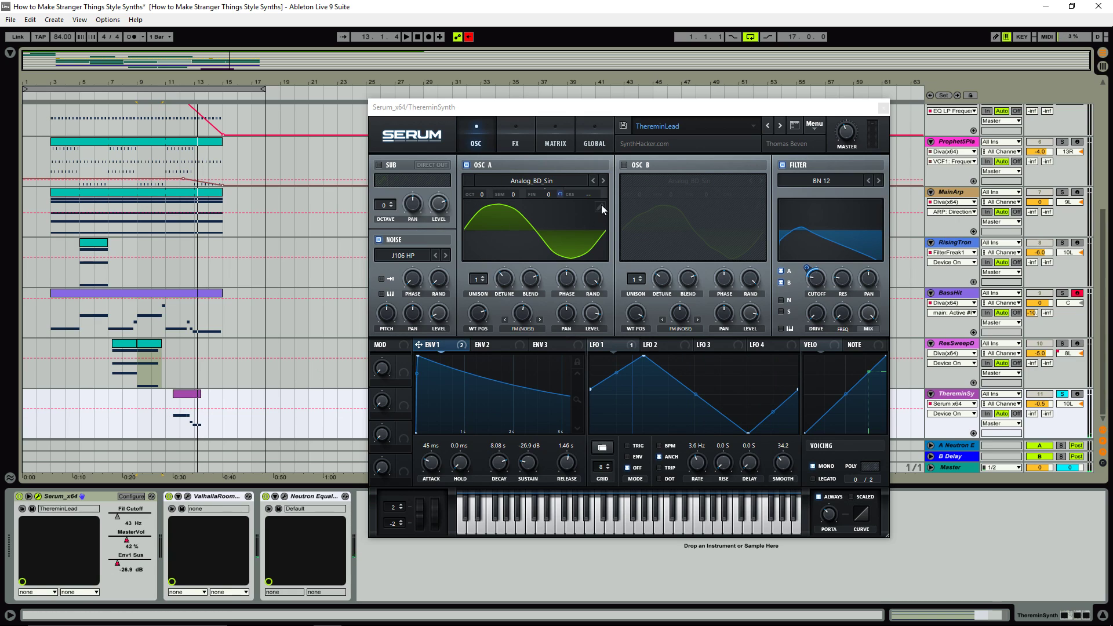
pyautogui.click(618, 345)
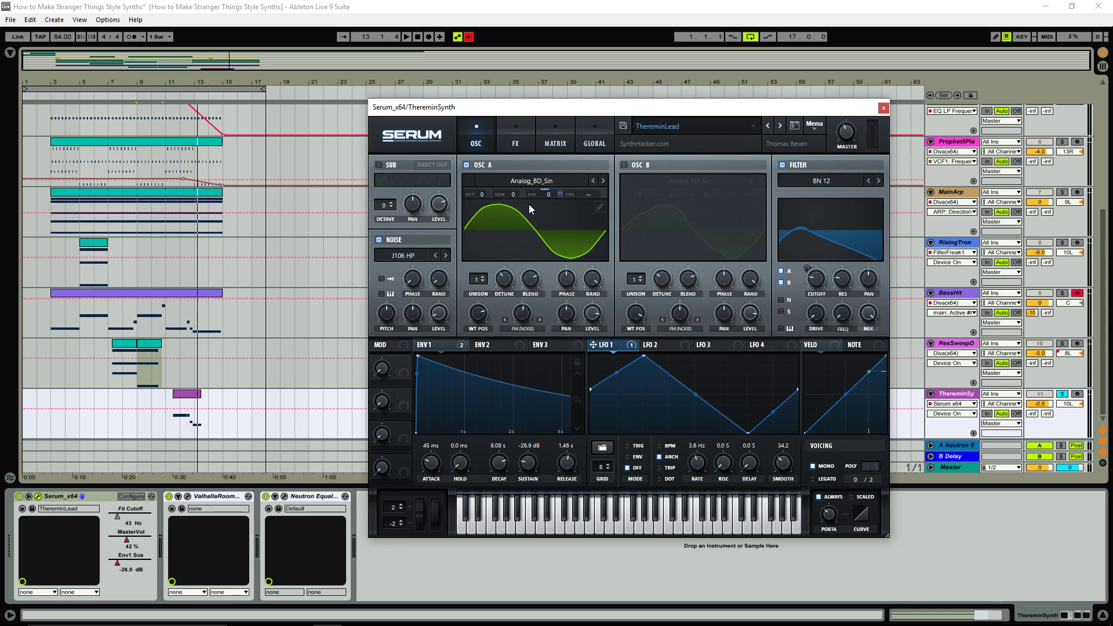
pyautogui.click(170, 96)
pyautogui.click(630, 346)
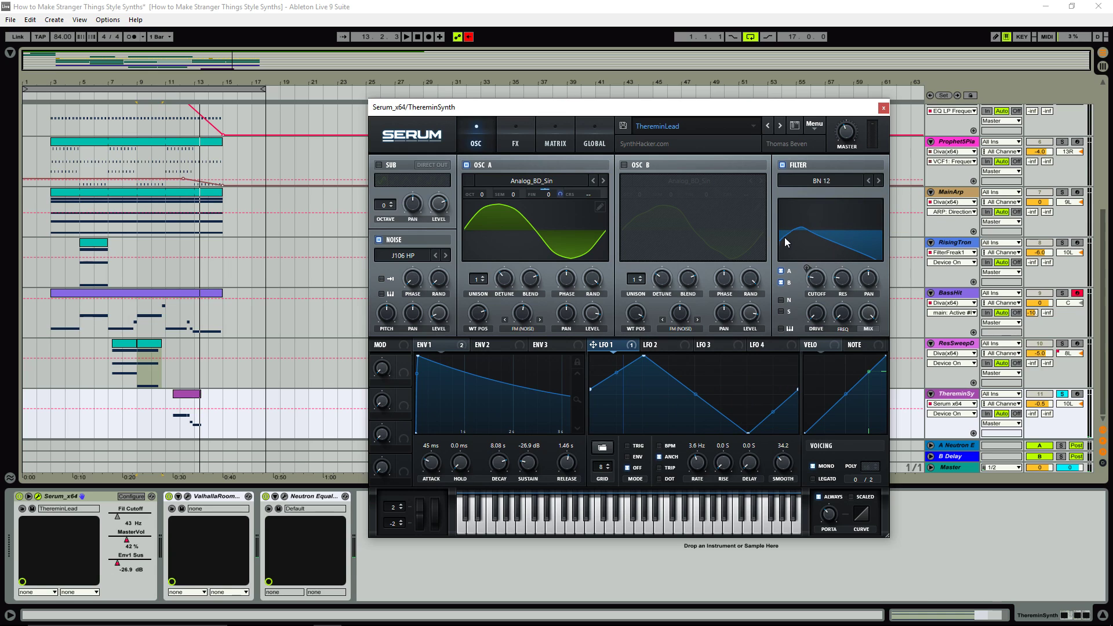
# Review the ThereminLead patch's effects rack in Serum, glance back at its oscillators, and close the synth
pyautogui.click(515, 139)
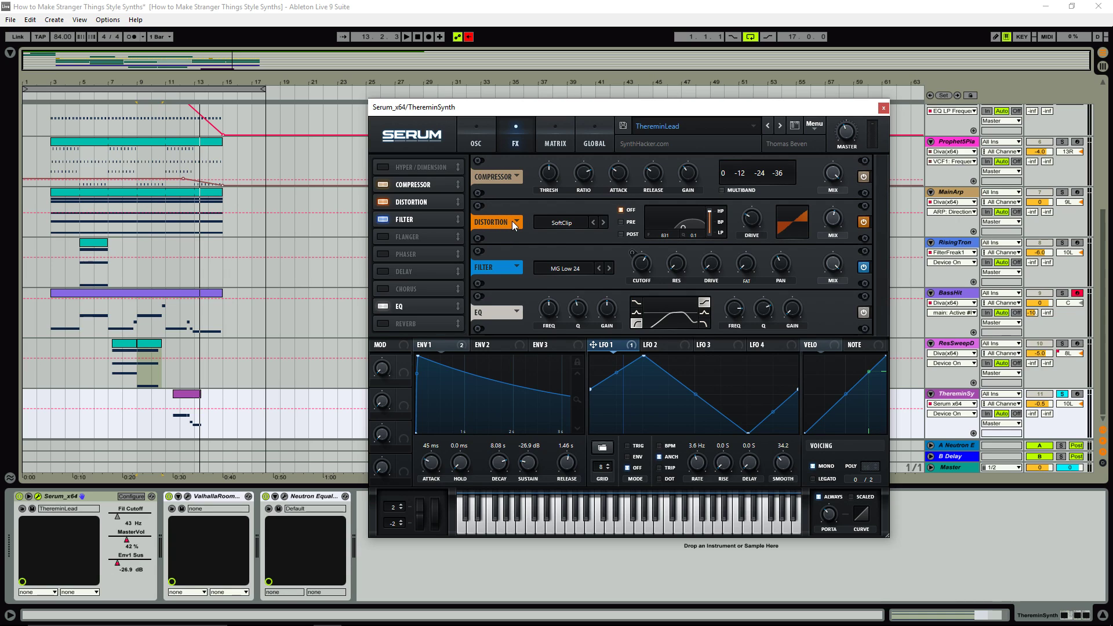
pyautogui.click(475, 139)
pyautogui.click(515, 139)
pyautogui.click(882, 108)
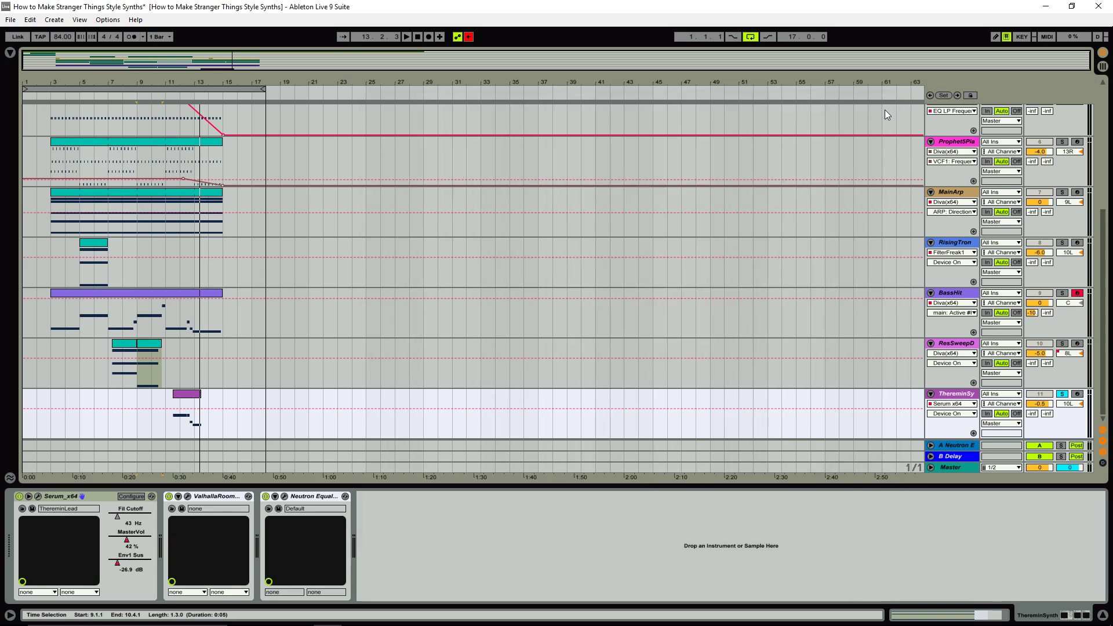
# Inspect the ValhallaRoom reverb settings on the ThereminSynth track and close the plug-in
pyautogui.click(187, 496)
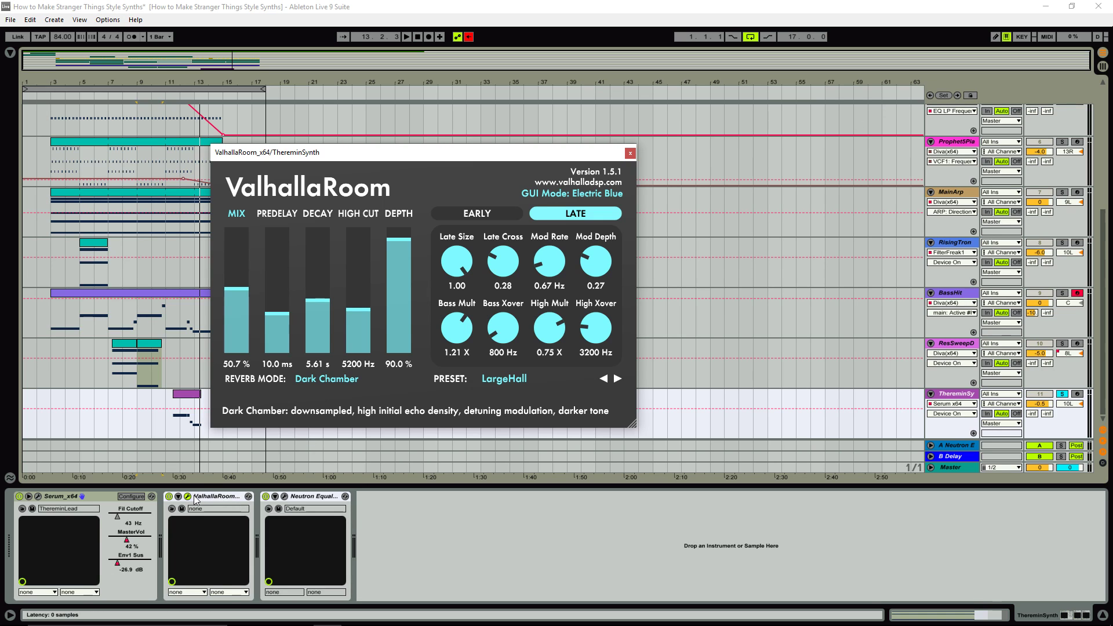
pyautogui.click(630, 152)
pyautogui.scroll(5, 936, 349)
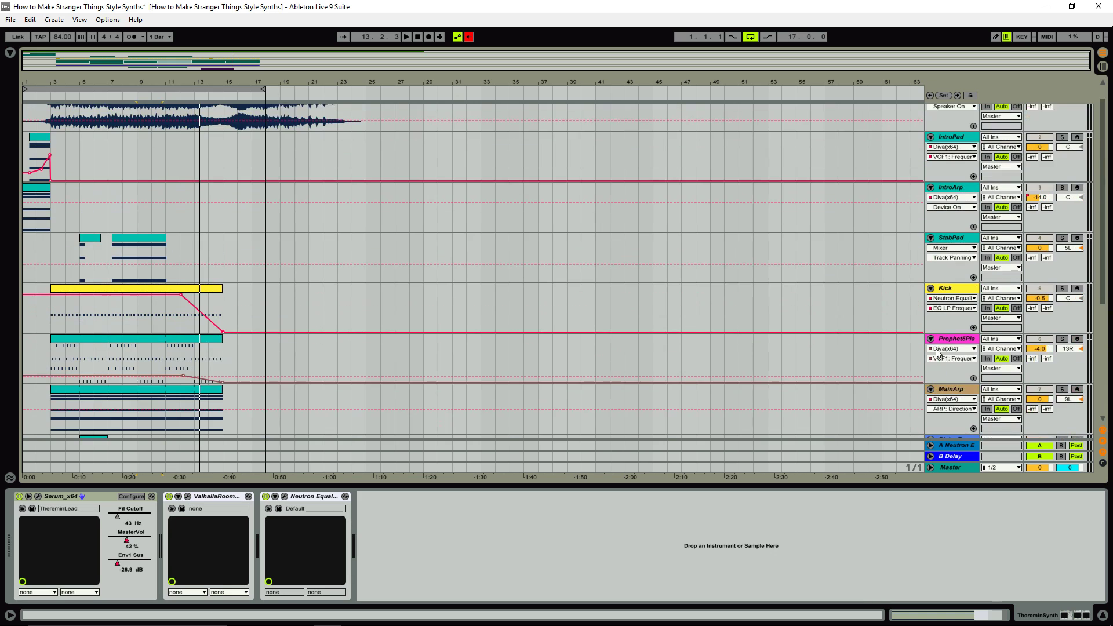
pyautogui.scroll(-4, 482, 257)
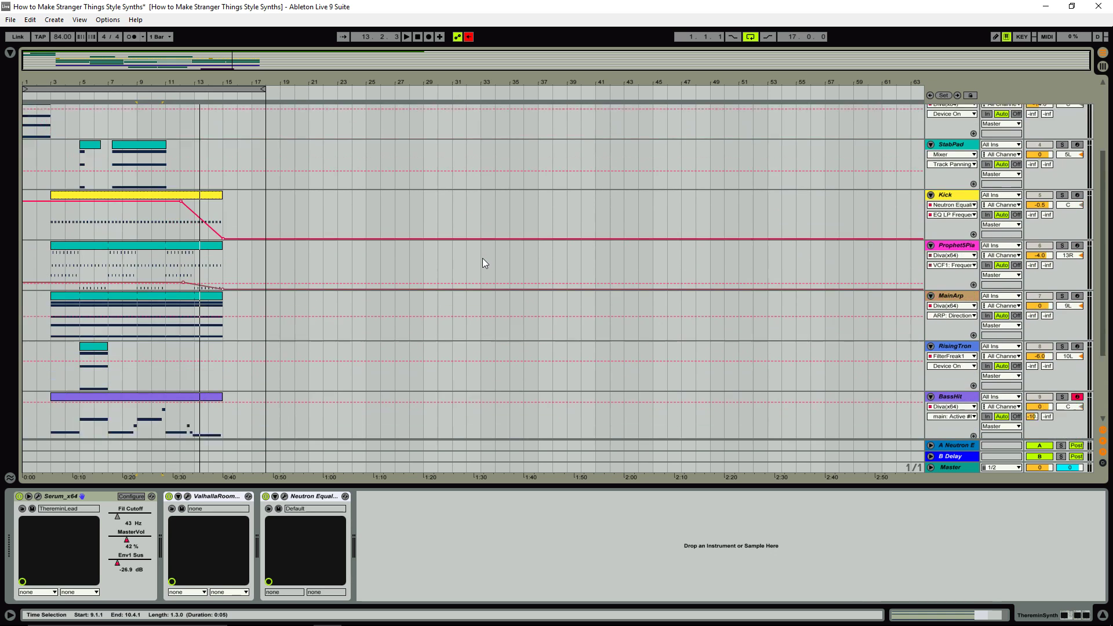
pyautogui.scroll(4, 482, 261)
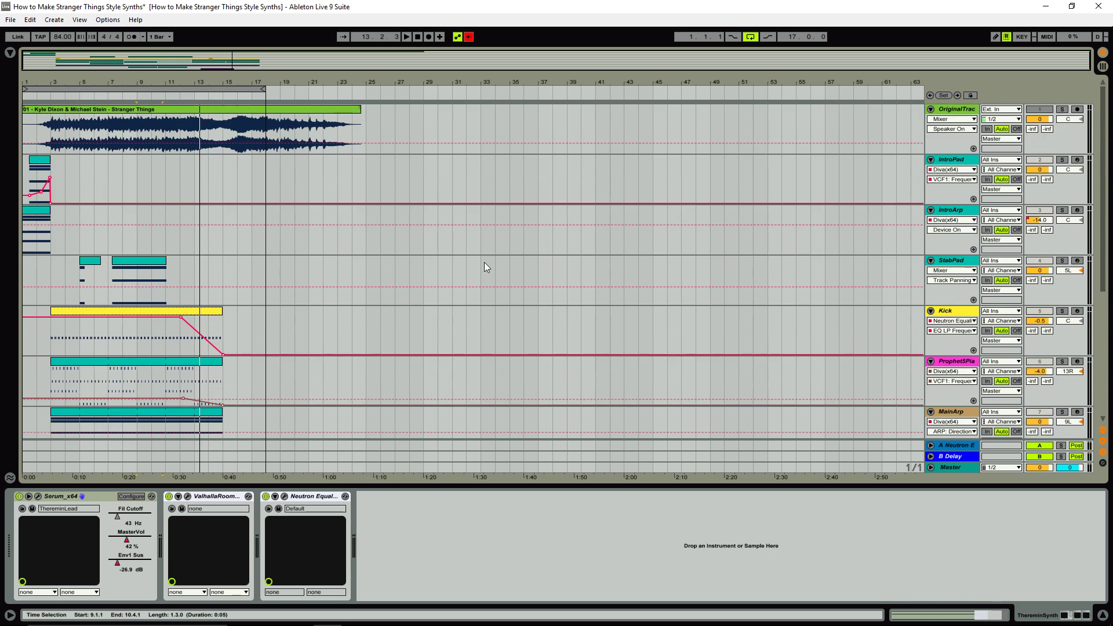
pyautogui.scroll(-1, 488, 265)
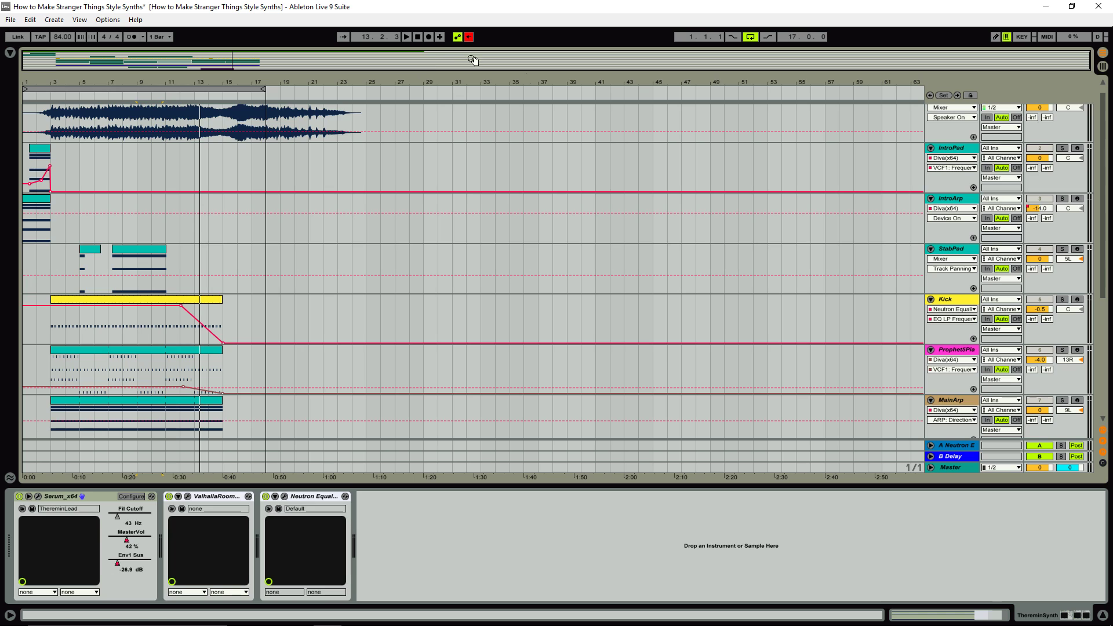
pyautogui.scroll(-4, 777, 149)
pyautogui.scroll(-1, 797, 191)
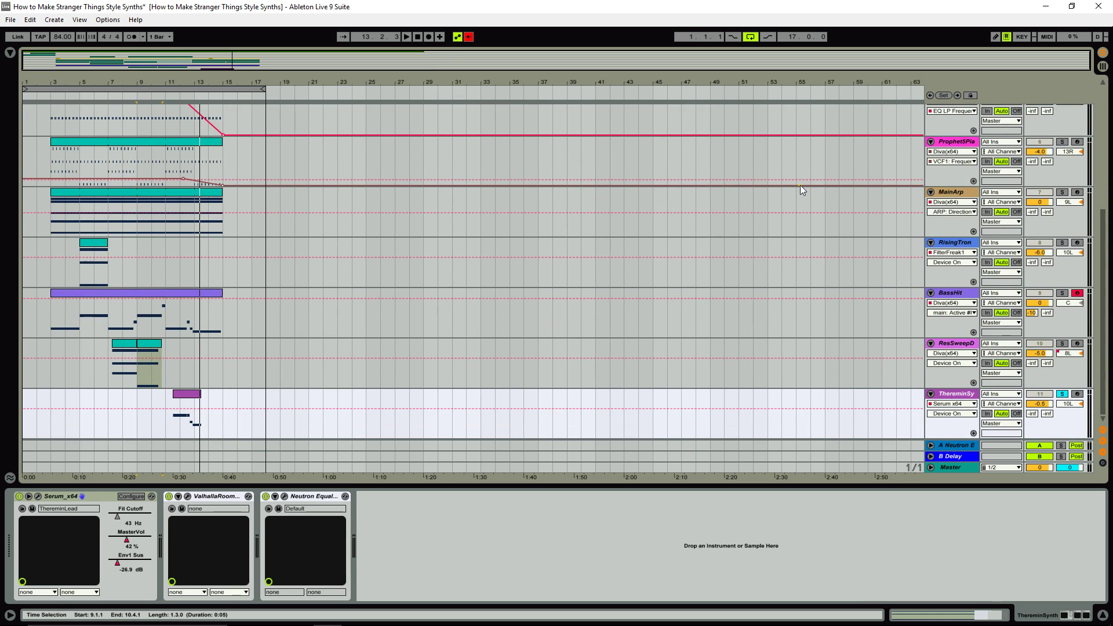